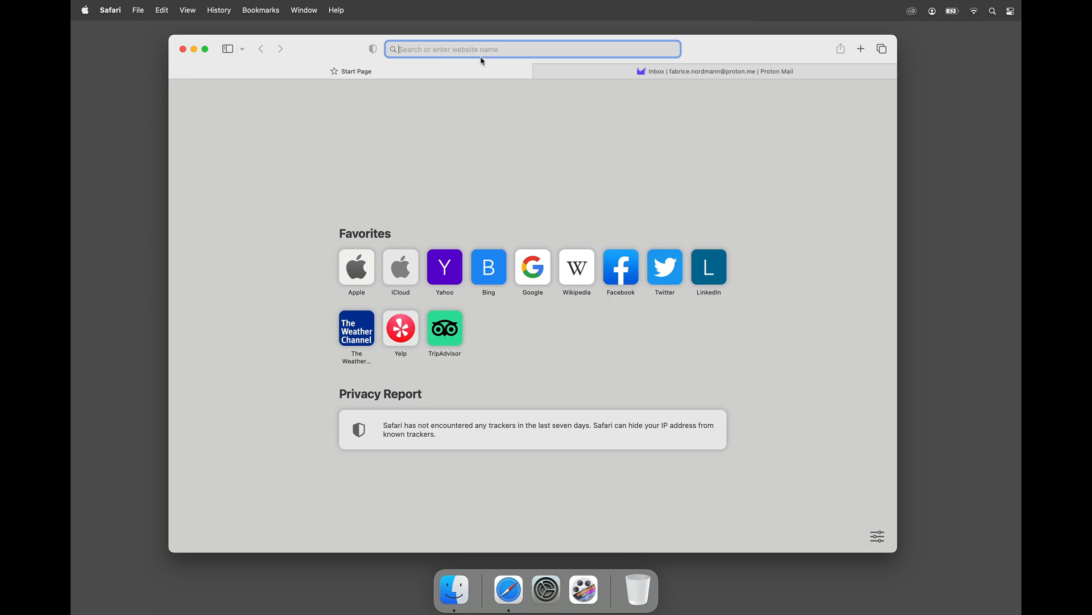
# Step: Load the fmcloud.fm website in Safari and save the cookie privacy preferences
pyautogui.write('fmcloud.fm')
pyautogui.press('Return')
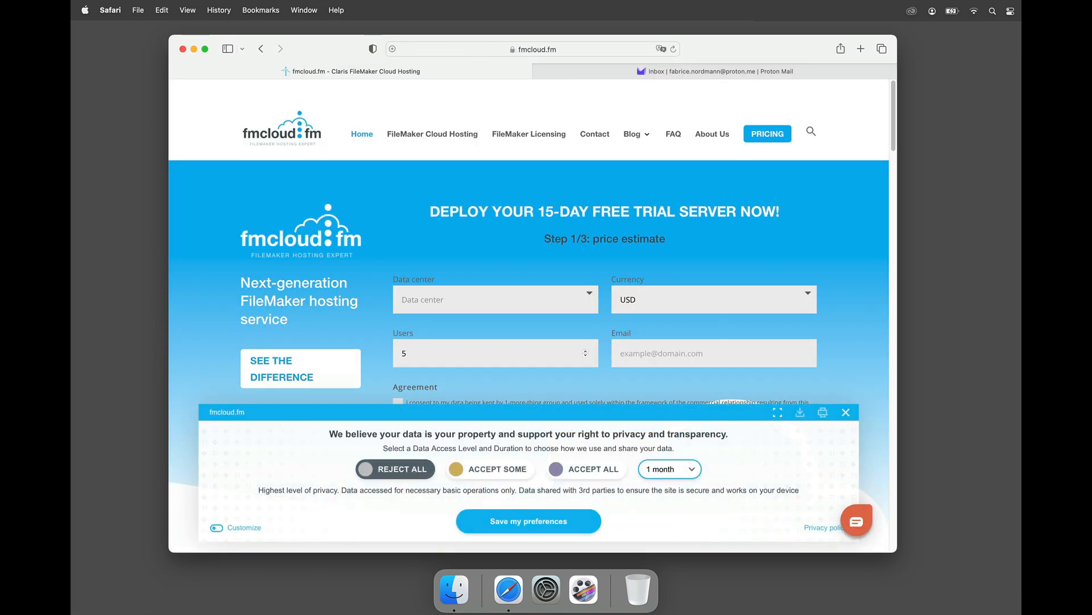
pyautogui.click(569, 526)
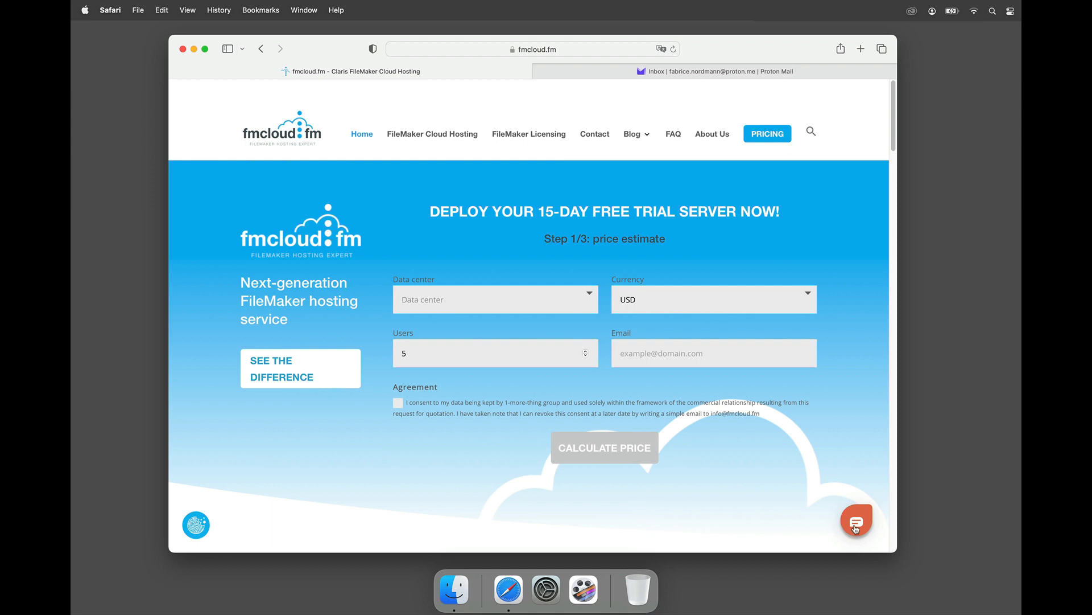
# Step: Ask the fmcloud.fm chat assistant for FileMaker Hosting and a trial server deployment
pyautogui.click(855, 528)
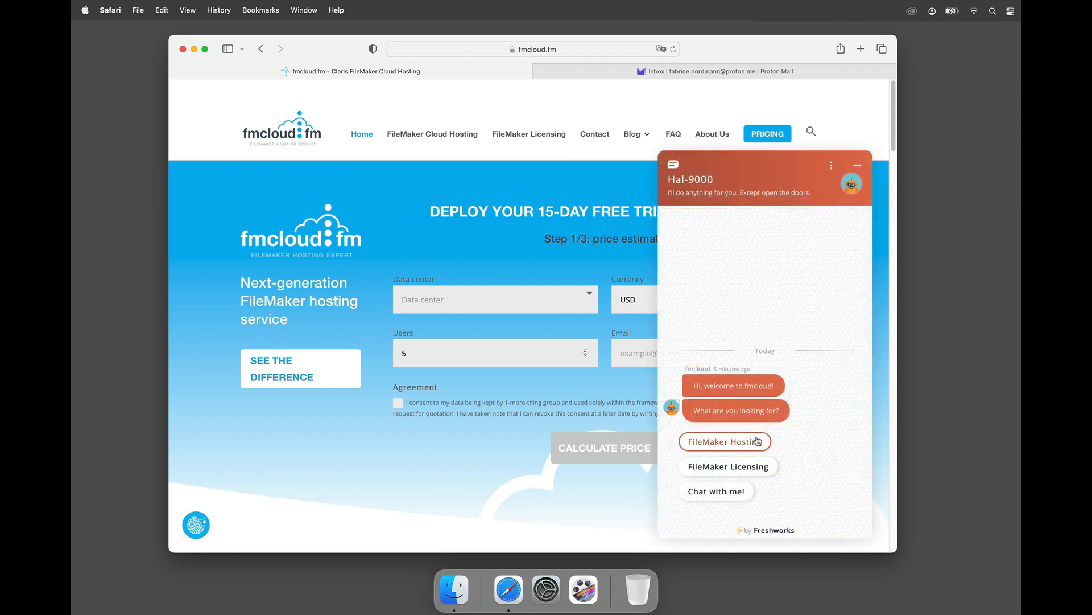
pyautogui.click(757, 442)
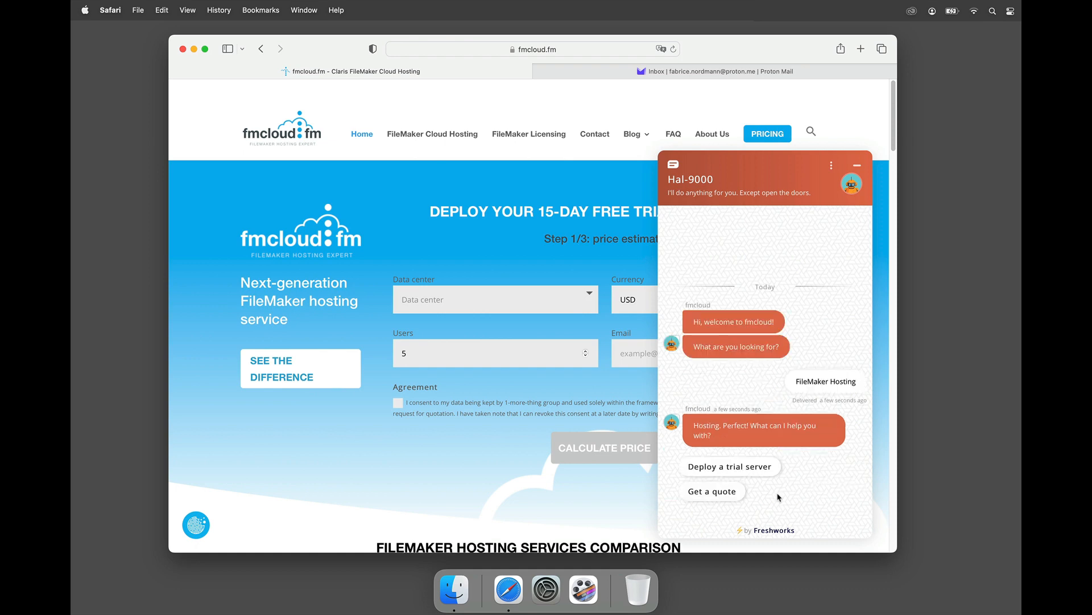
pyautogui.click(758, 470)
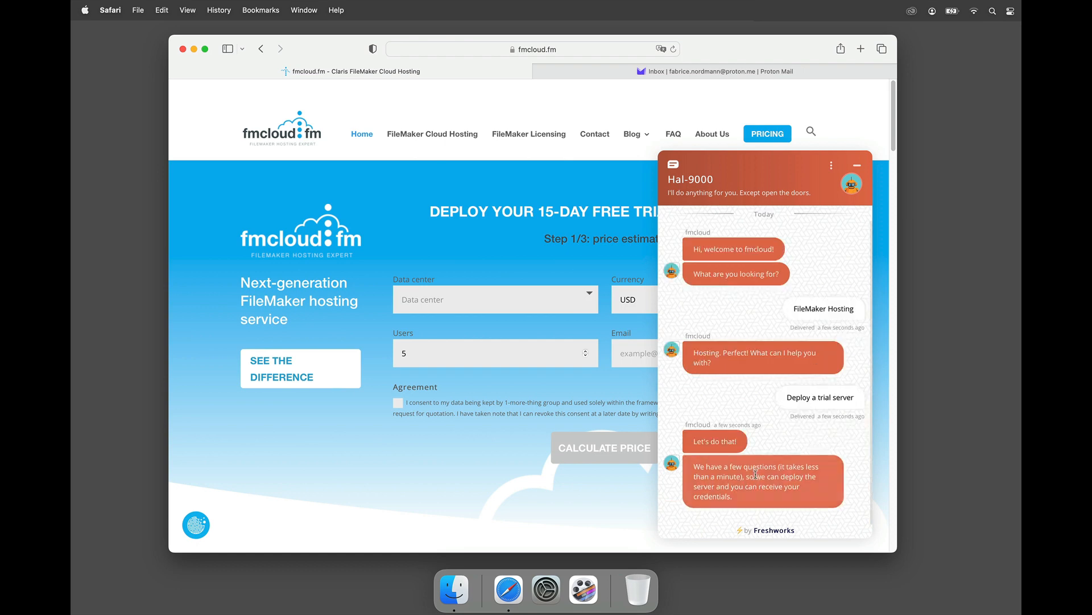
pyautogui.scroll(-1, 753, 484)
pyautogui.scroll(1, 753, 487)
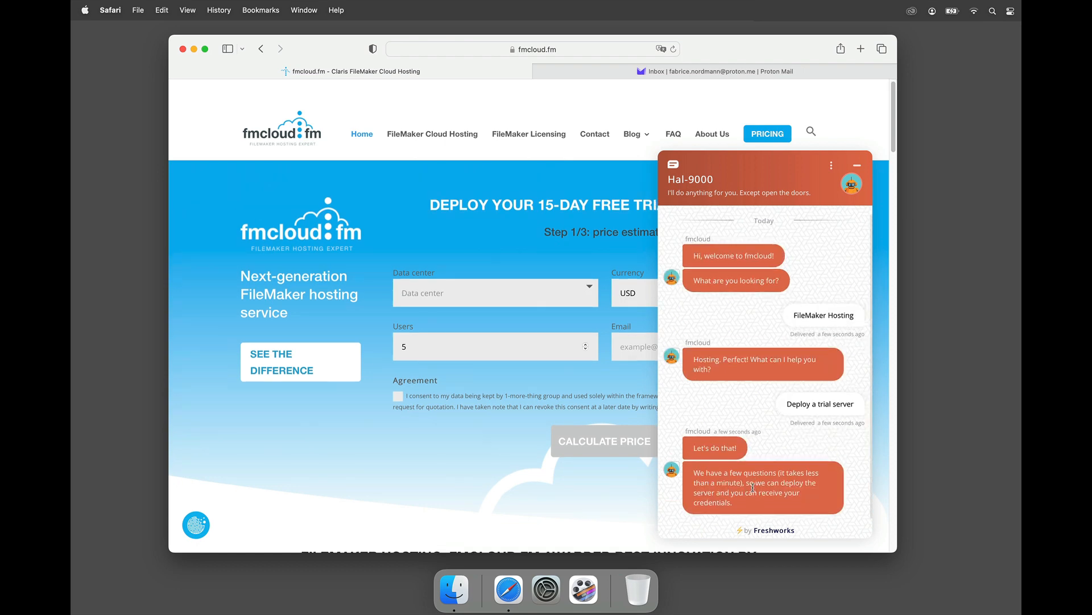
pyautogui.scroll(-1, 753, 487)
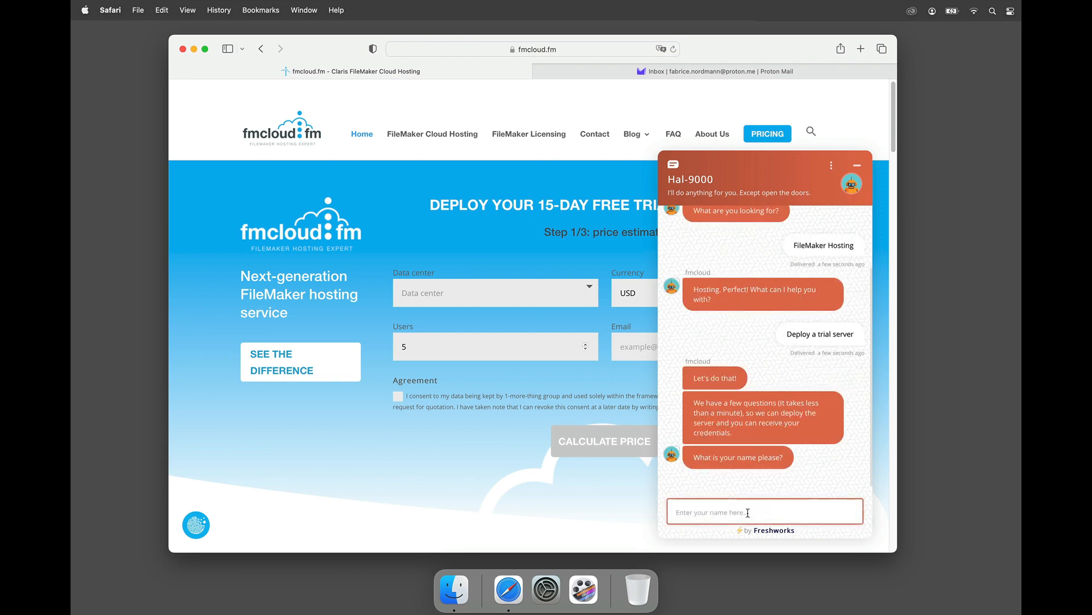
# Step: Send the assistant your first name and e-mail address, then accept the data-use consent
pyautogui.write('Fabrice')
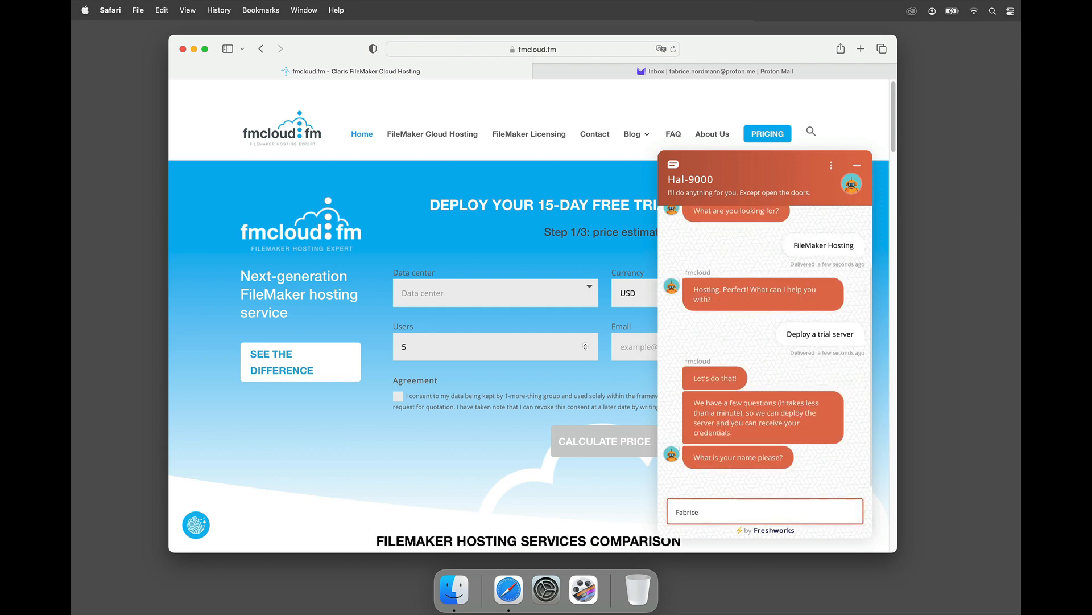
pyautogui.press('Return')
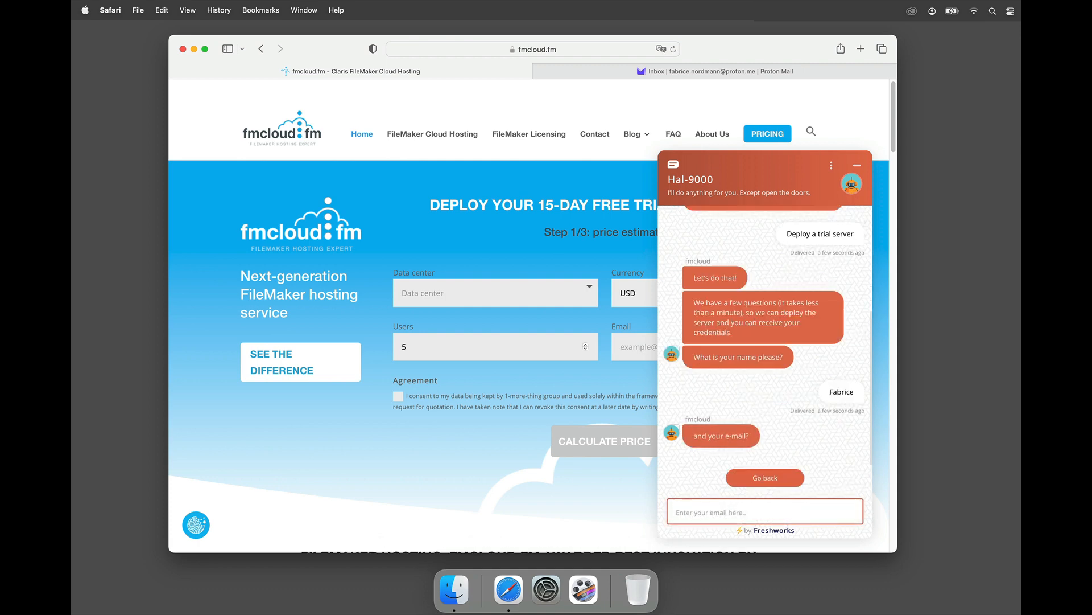
pyautogui.press('Return')
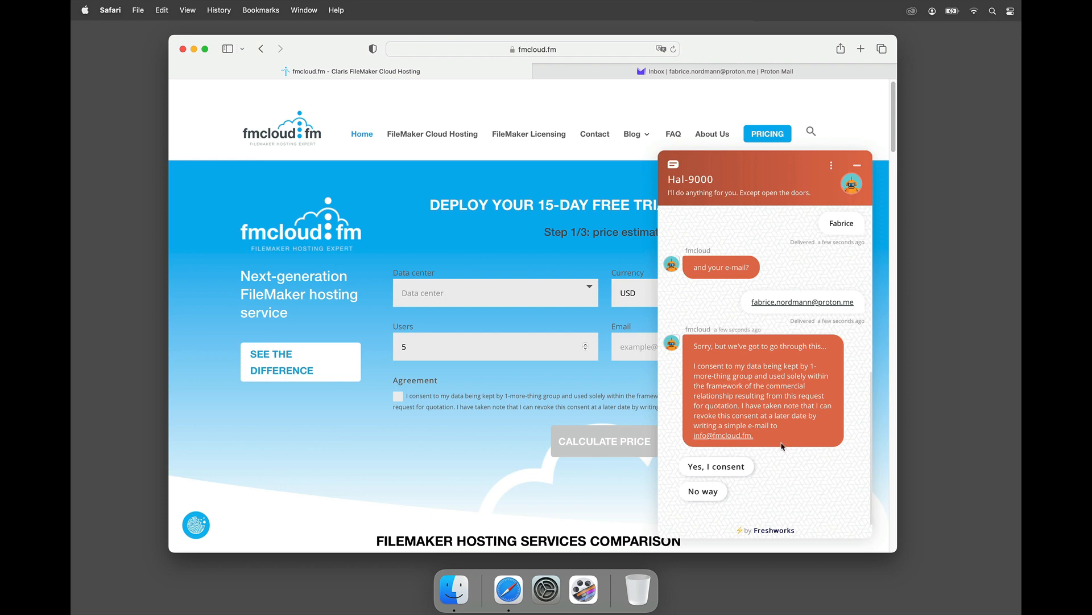
pyautogui.click(735, 465)
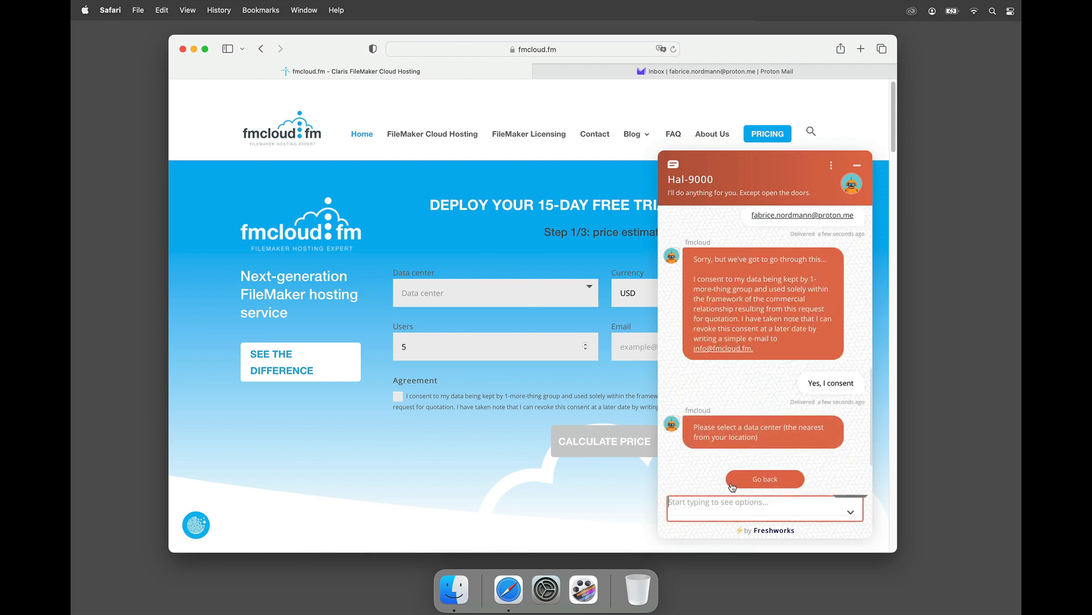
# Step: Choose the USA East Coast (VA) data center and submit the getstarted subdomain
pyautogui.click(746, 513)
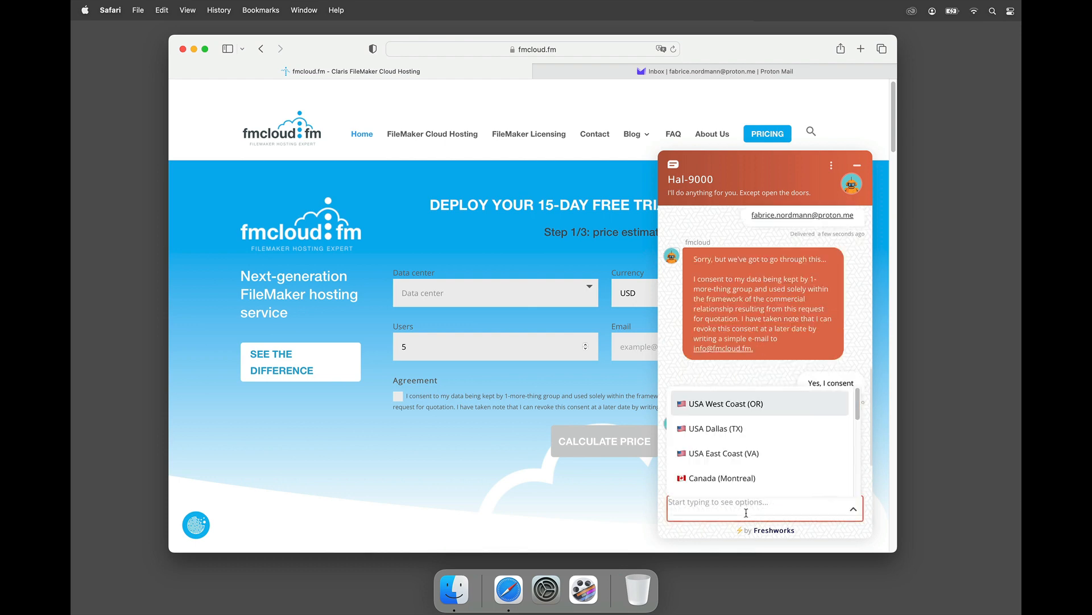
pyautogui.click(728, 455)
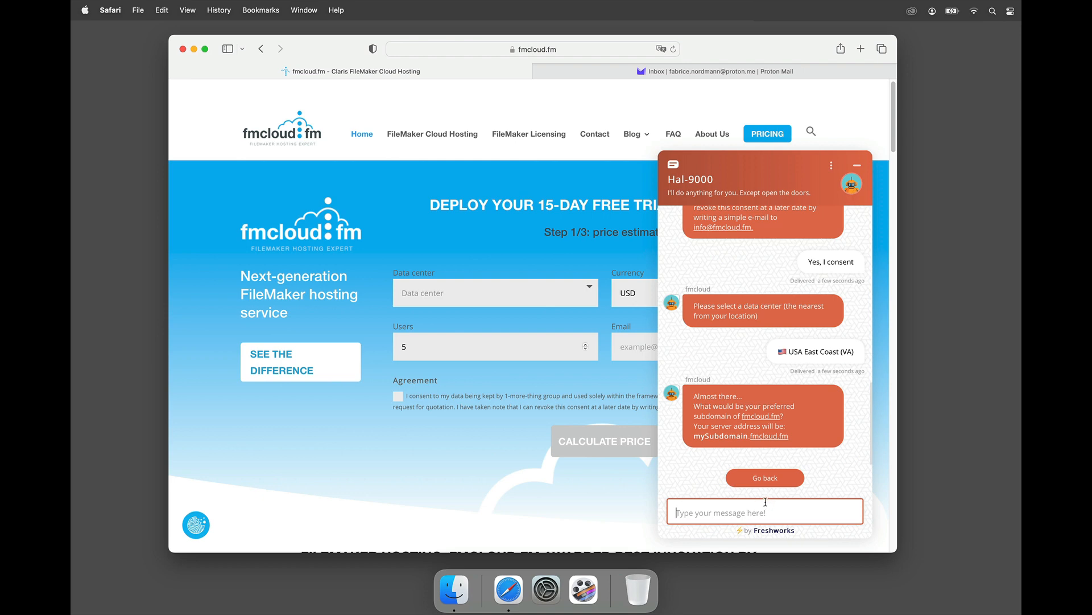
pyautogui.write('getstarted')
pyautogui.press('Return')
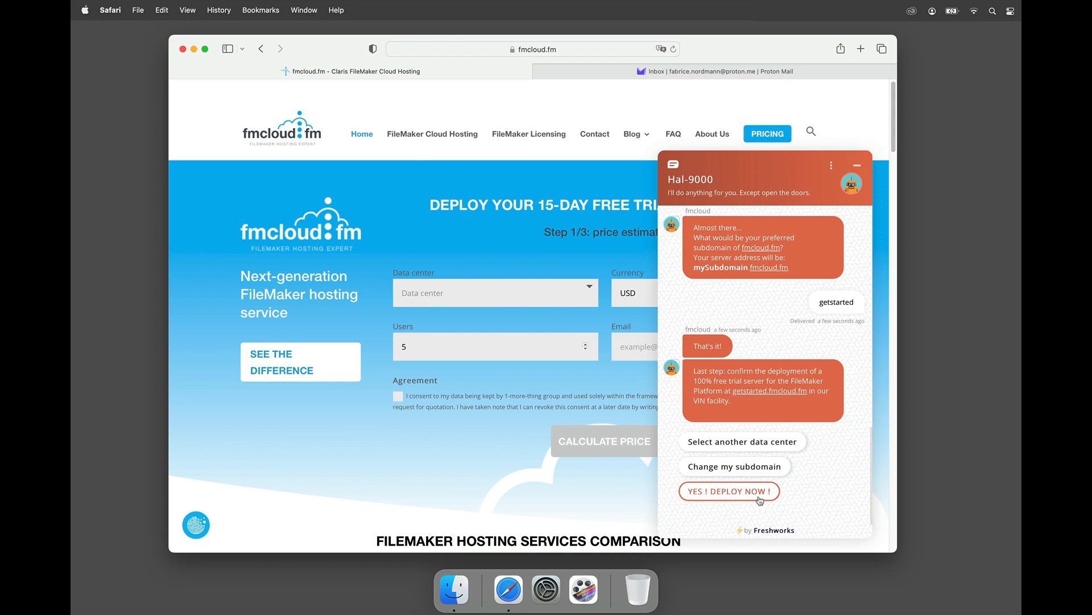
# Step: Confirm the free trial deployment, skip rating, and view the server-ready e-mail in Proton Mail
pyautogui.click(760, 499)
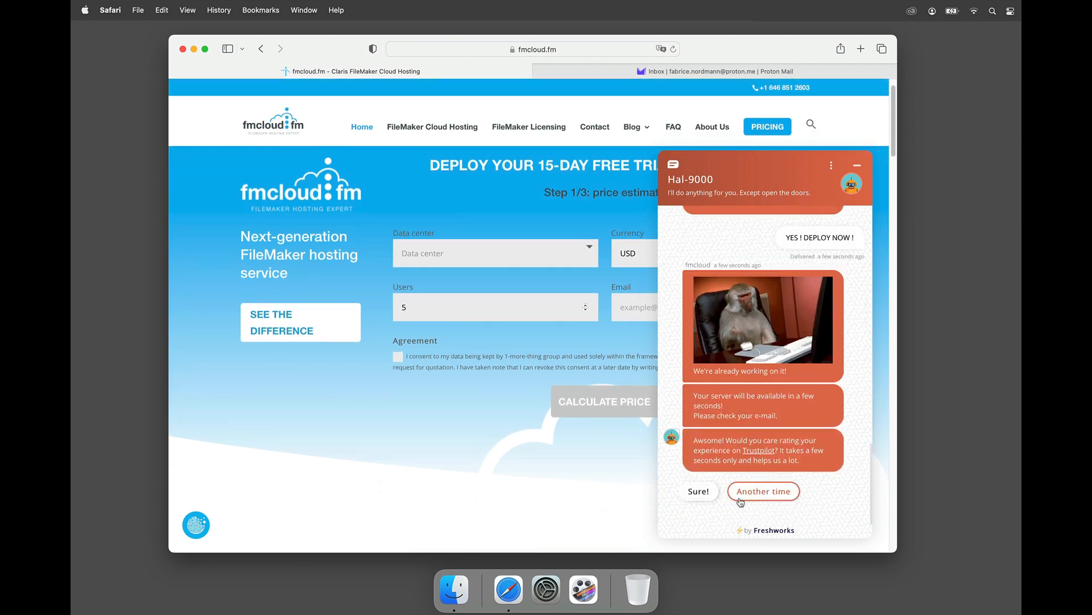
pyautogui.click(740, 500)
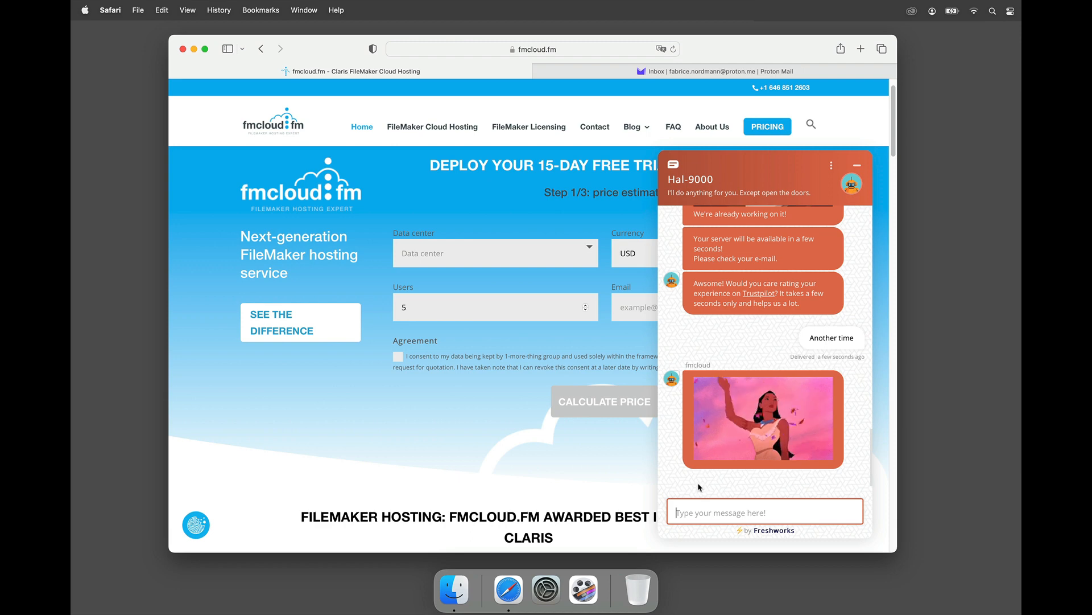
pyautogui.click(580, 77)
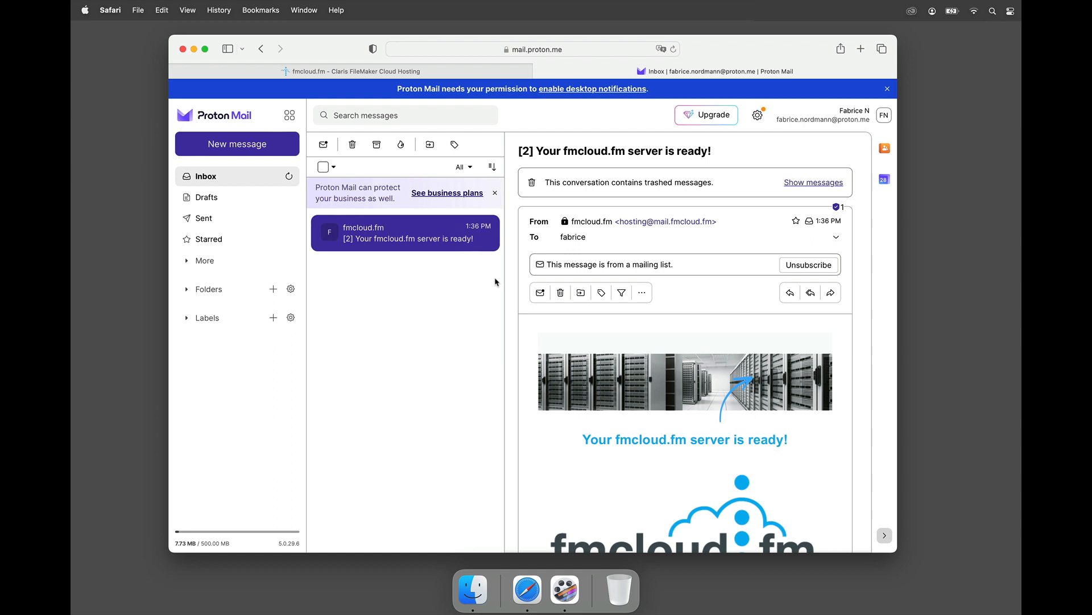
# Step: Download FileMaker Pro for macOS from the welcome e-mail, allowing the download and checking its progress
pyautogui.scroll(-1, 640, 339)
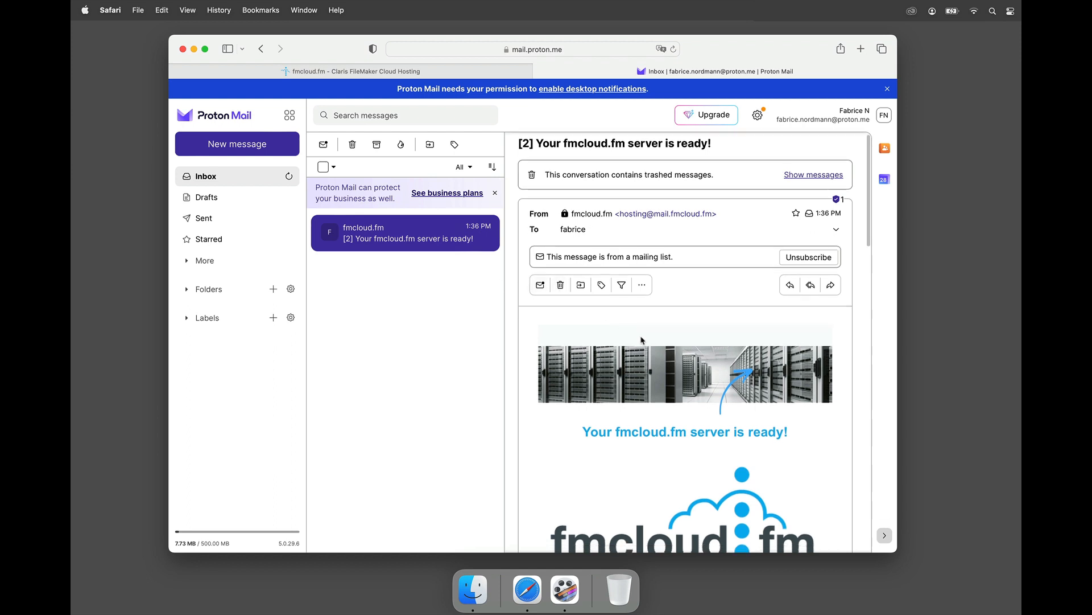
pyautogui.scroll(-2, 642, 340)
pyautogui.scroll(-6, 684, 380)
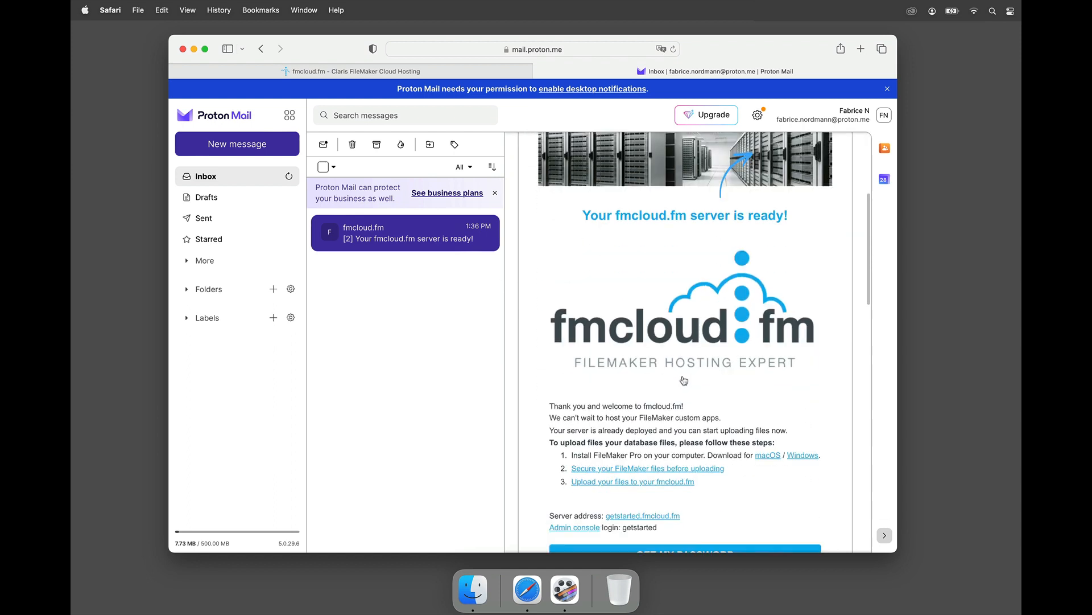
pyautogui.scroll(-2, 686, 398)
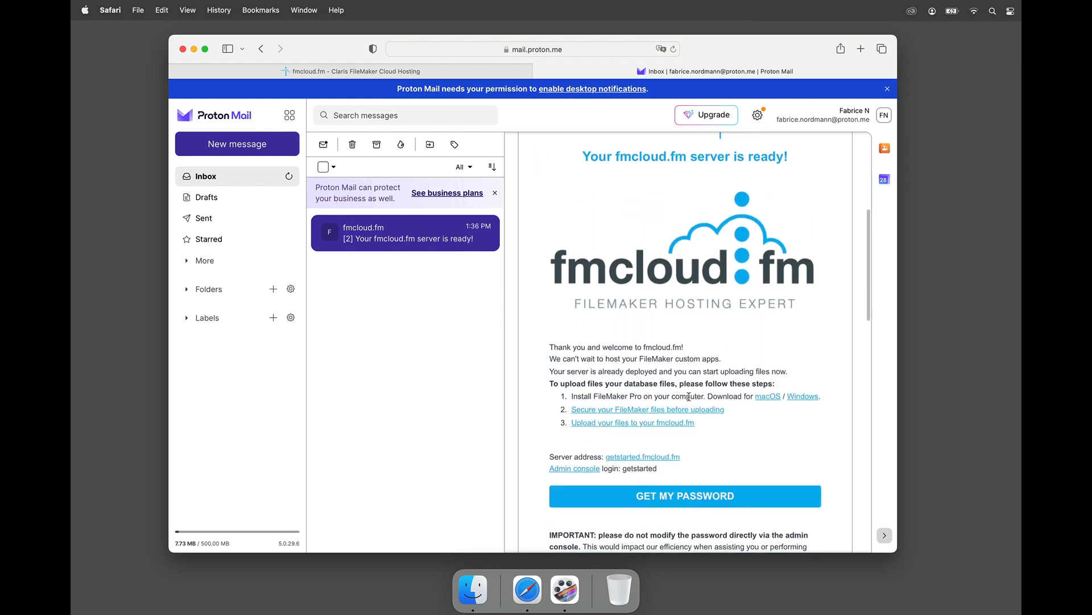
pyautogui.click(766, 398)
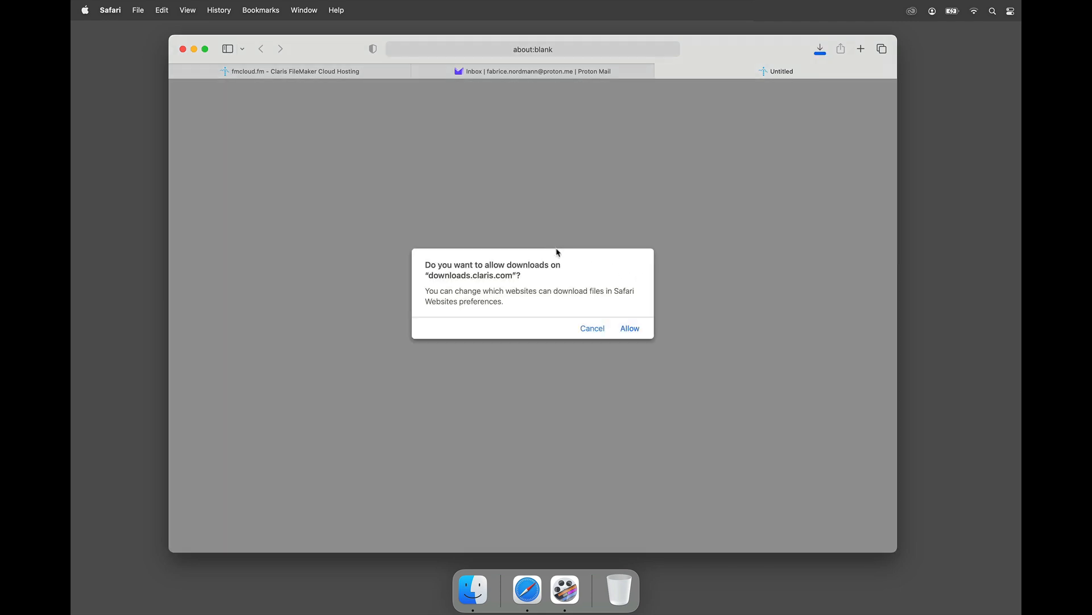
pyautogui.click(630, 329)
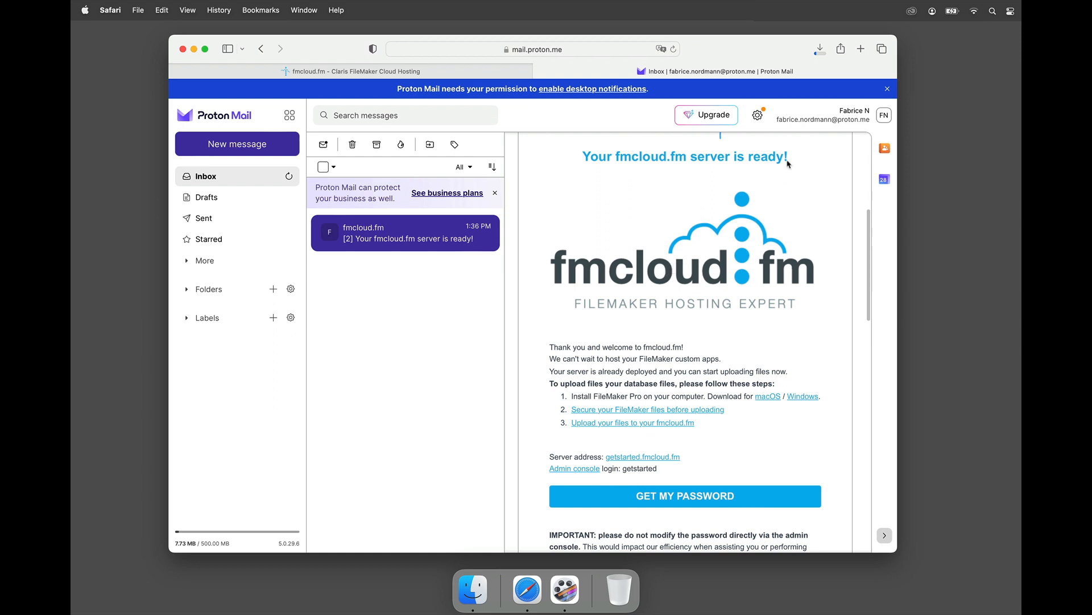
pyautogui.click(820, 48)
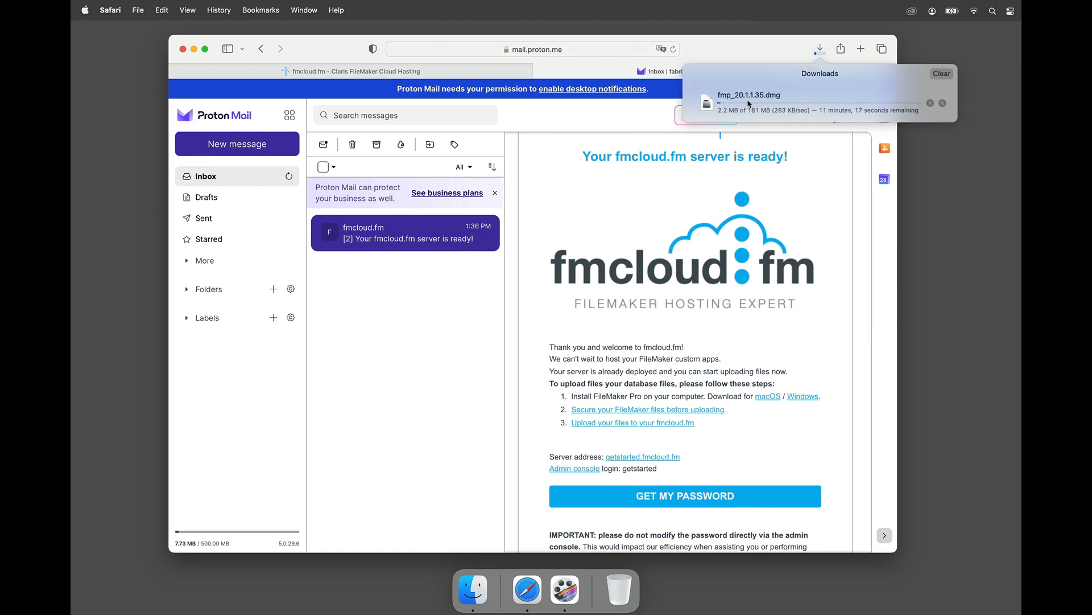
pyautogui.click(818, 52)
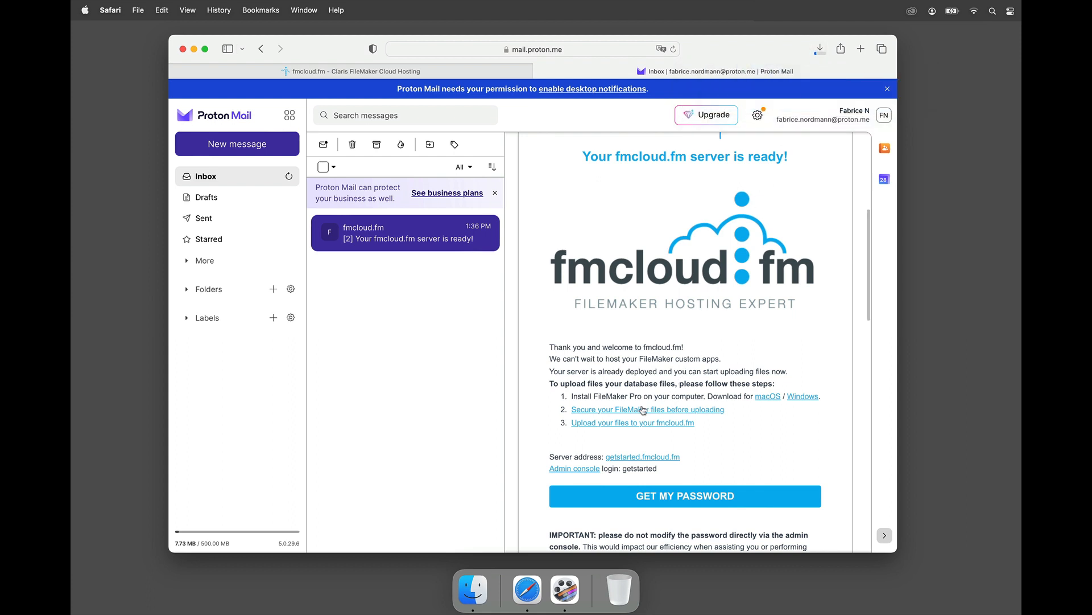
# Step: Open the secret-link page that reveals the server password
pyautogui.scroll(-2, 644, 410)
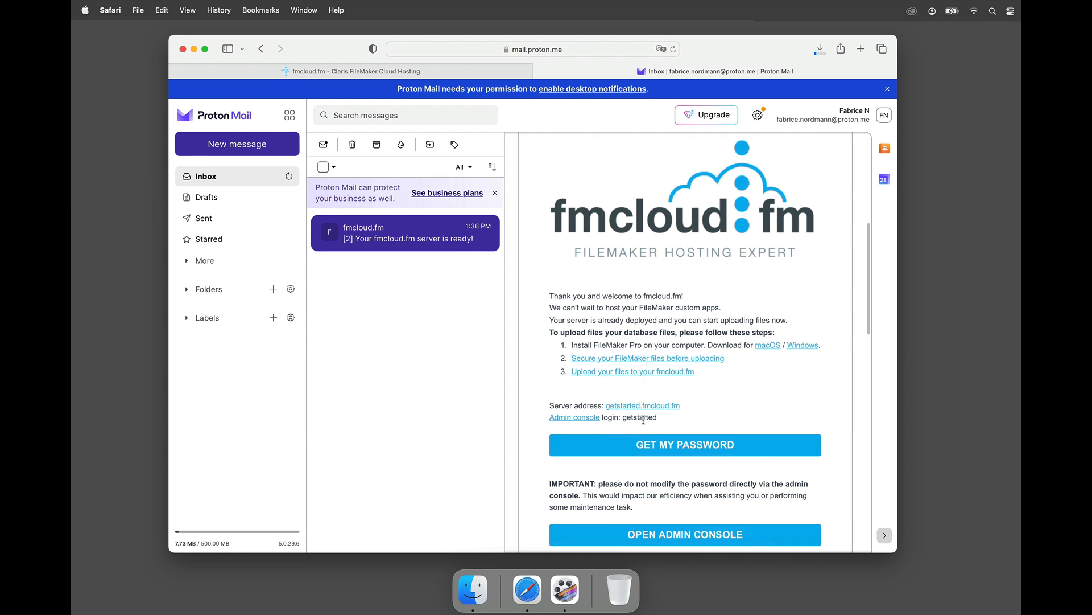
pyautogui.scroll(-1, 644, 420)
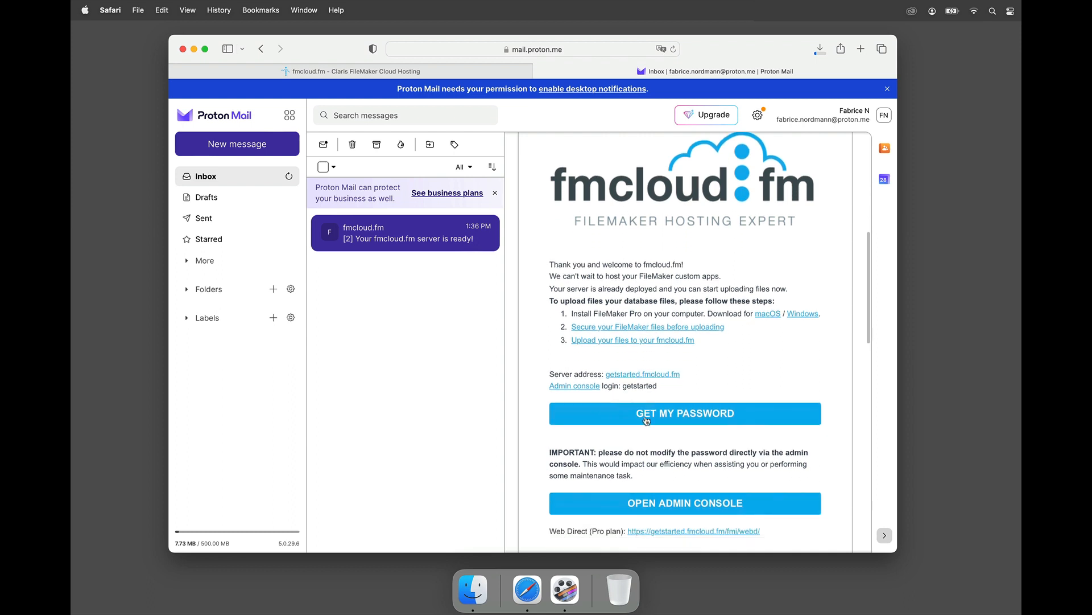
pyautogui.click(646, 420)
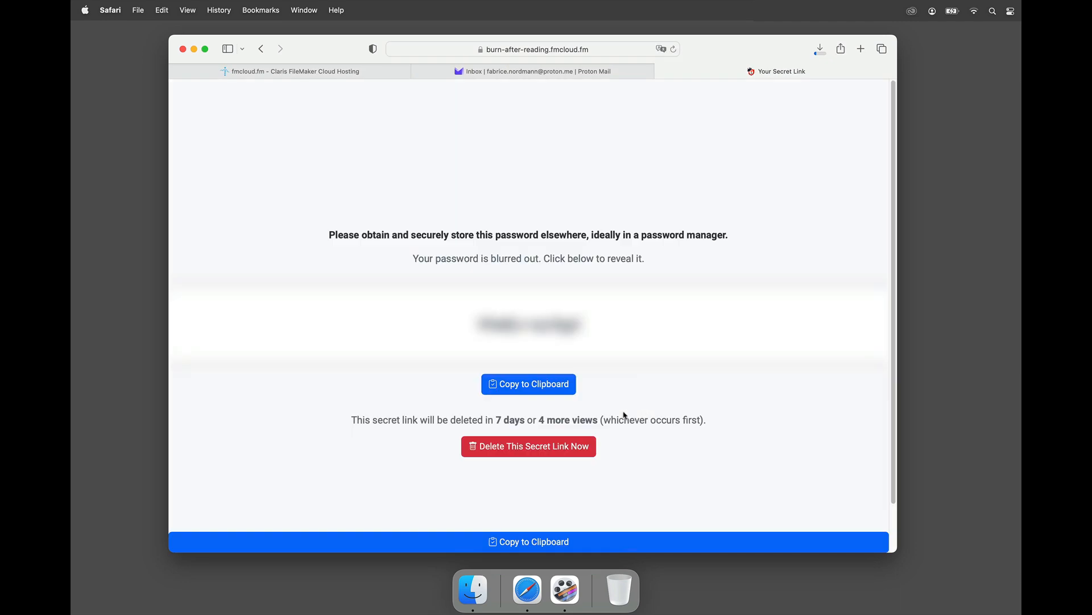
# Step: Copy the server password, return to the e-mail, and open the admin console in a new tab
pyautogui.click(553, 388)
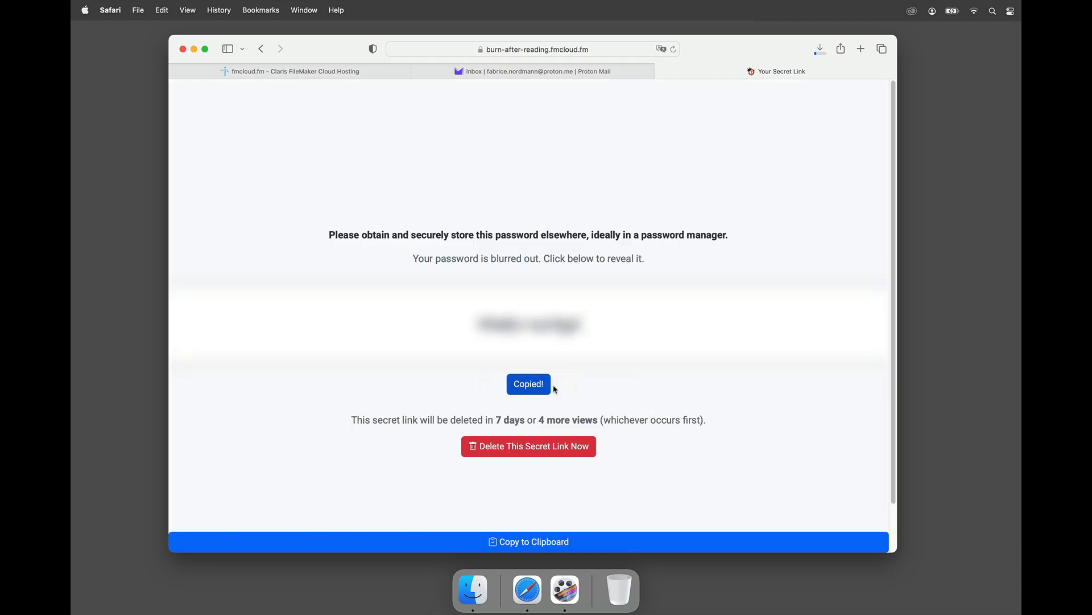
pyautogui.click(609, 74)
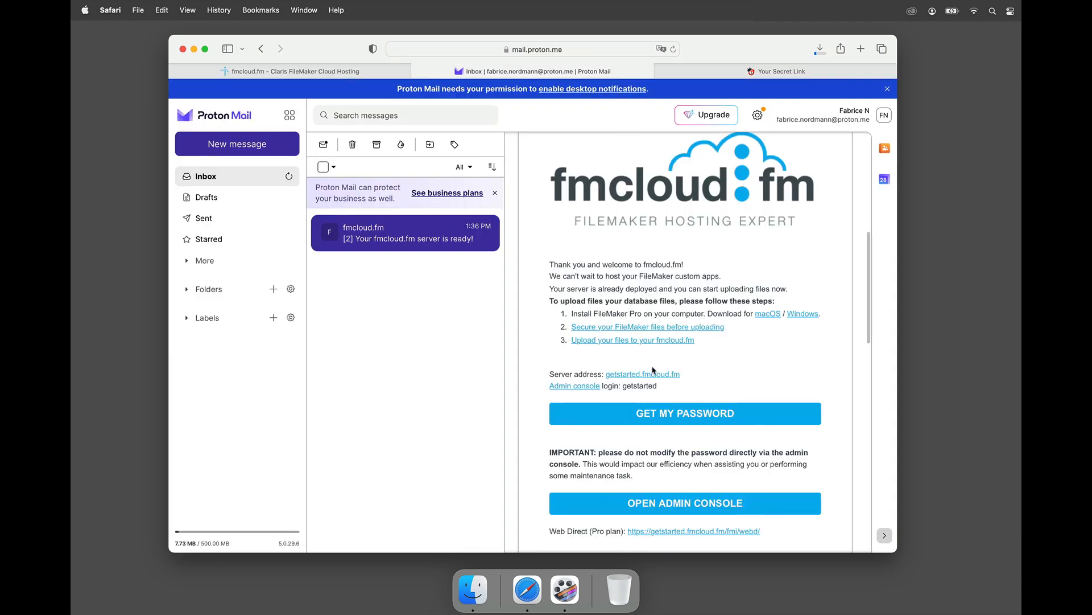
pyautogui.click(642, 511)
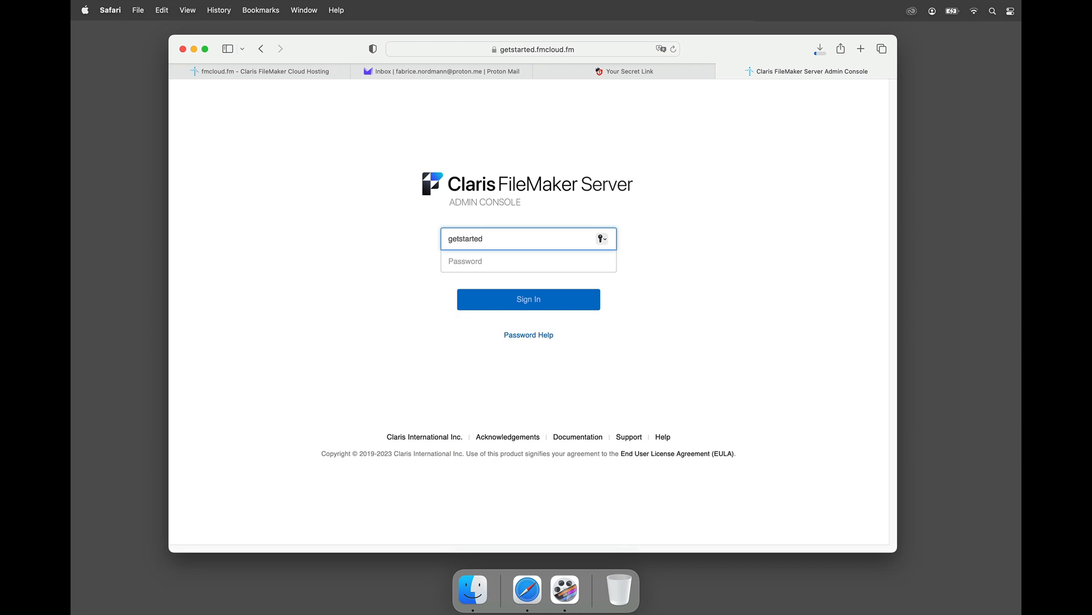
# Step: Sign in to the admin console with the copied password, save it, and show the Databases page
pyautogui.press('Tab')
pyautogui.press('super+v')
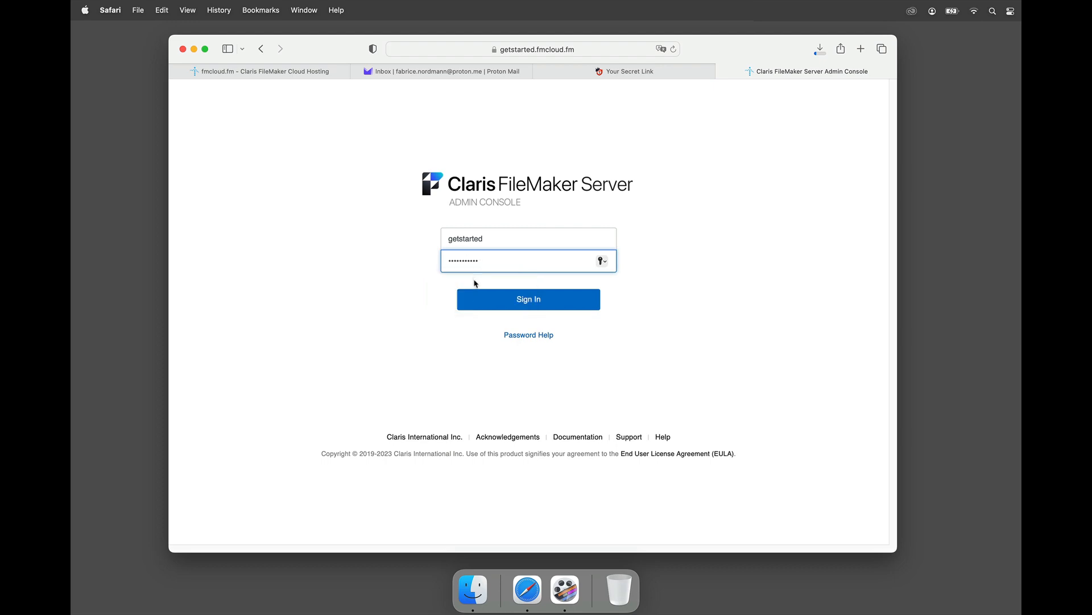
pyautogui.click(495, 302)
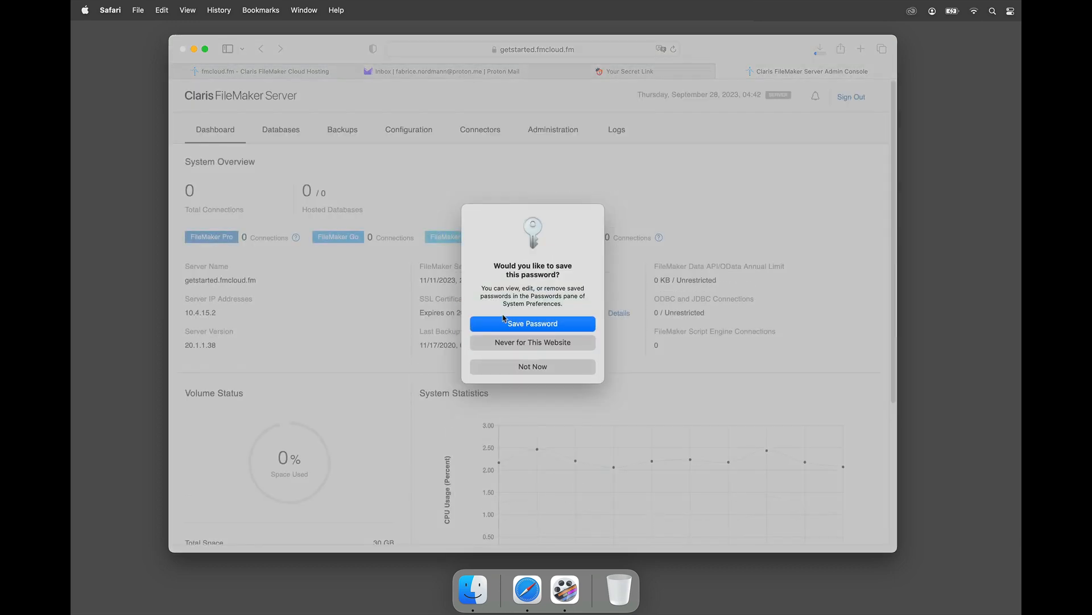
pyautogui.click(504, 322)
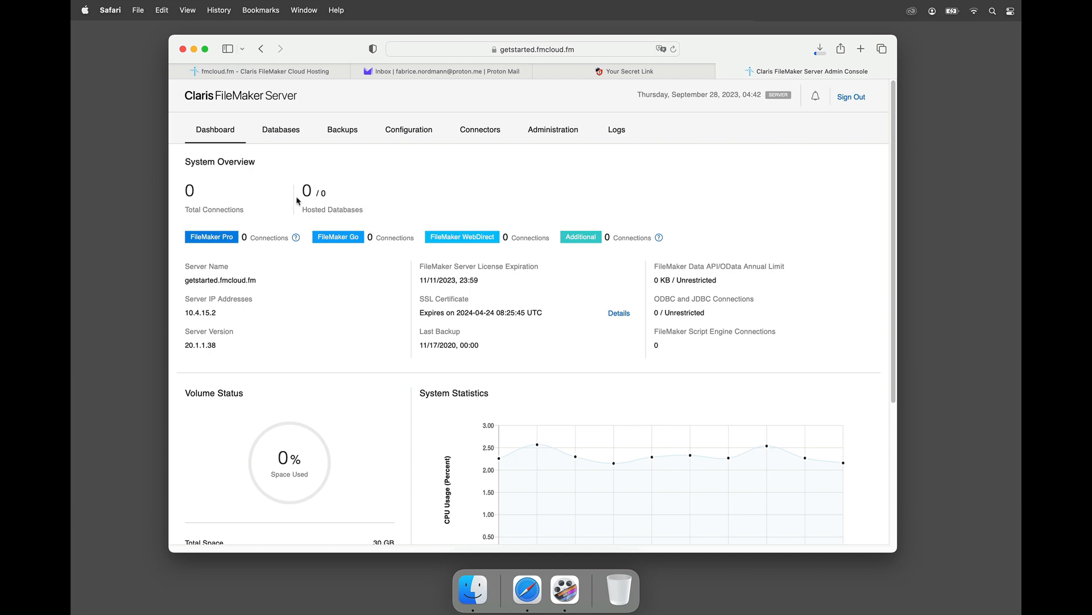
pyautogui.click(288, 139)
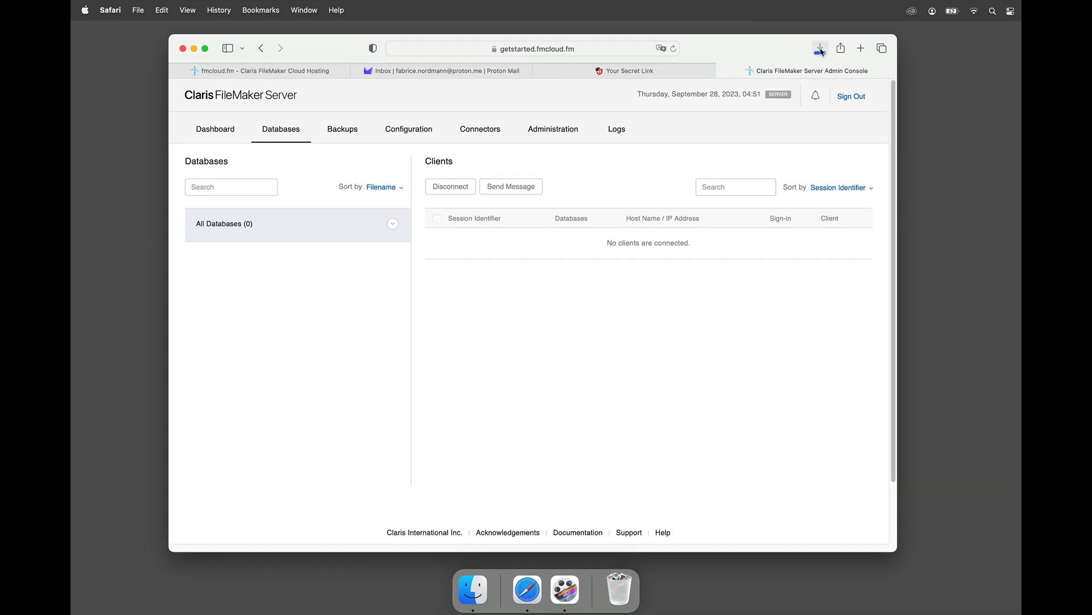
# Step: Open fmp_20.1.1.35.dmg from Downloads, copy FileMaker Pro into Applications, and launch it
pyautogui.click(820, 51)
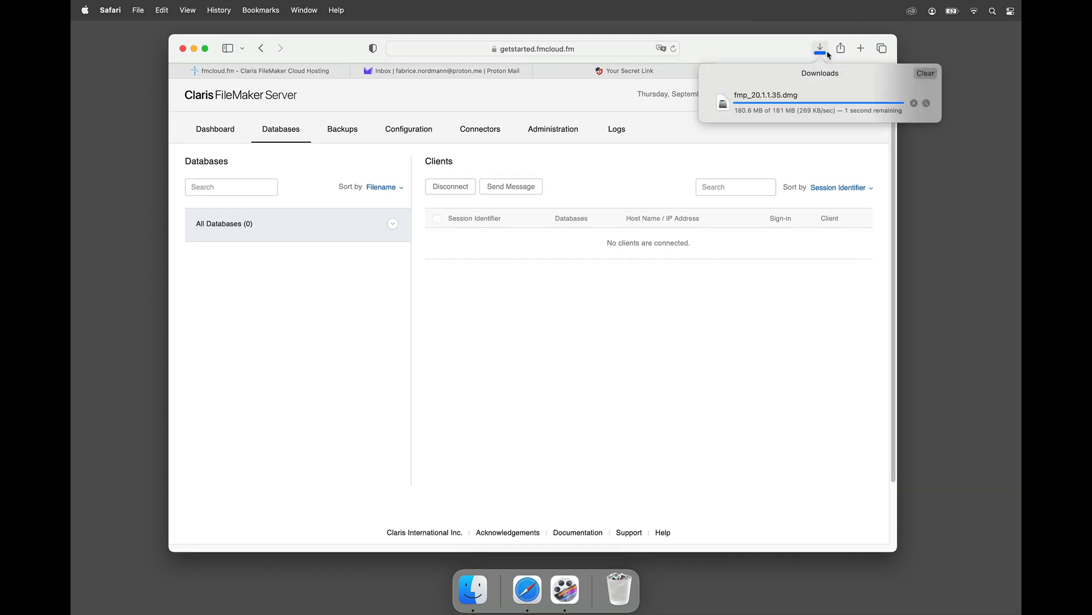
pyautogui.click(925, 103)
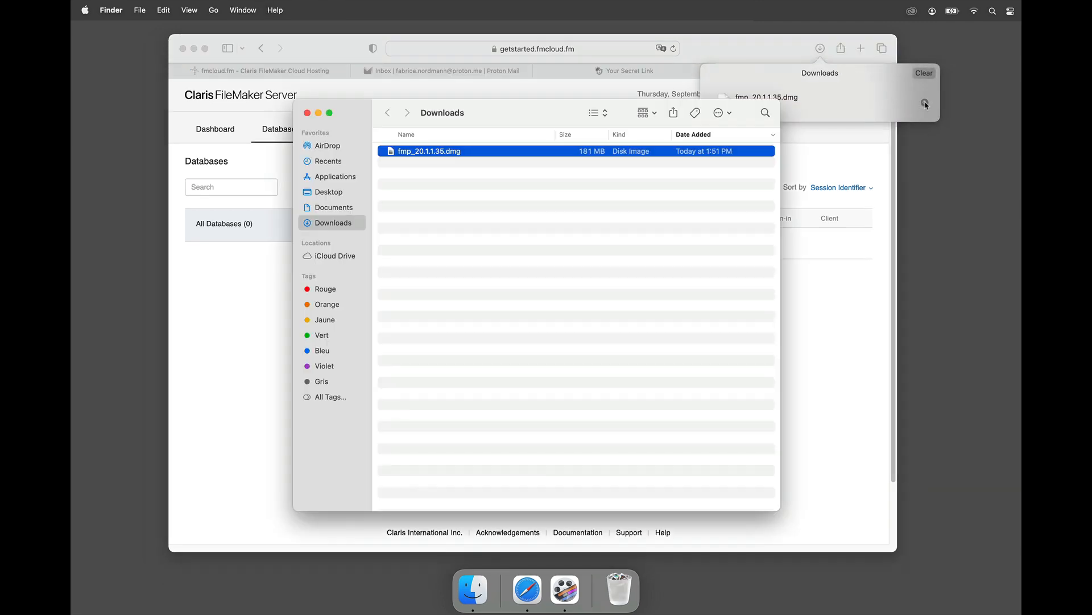
pyautogui.doubleClick(435, 153)
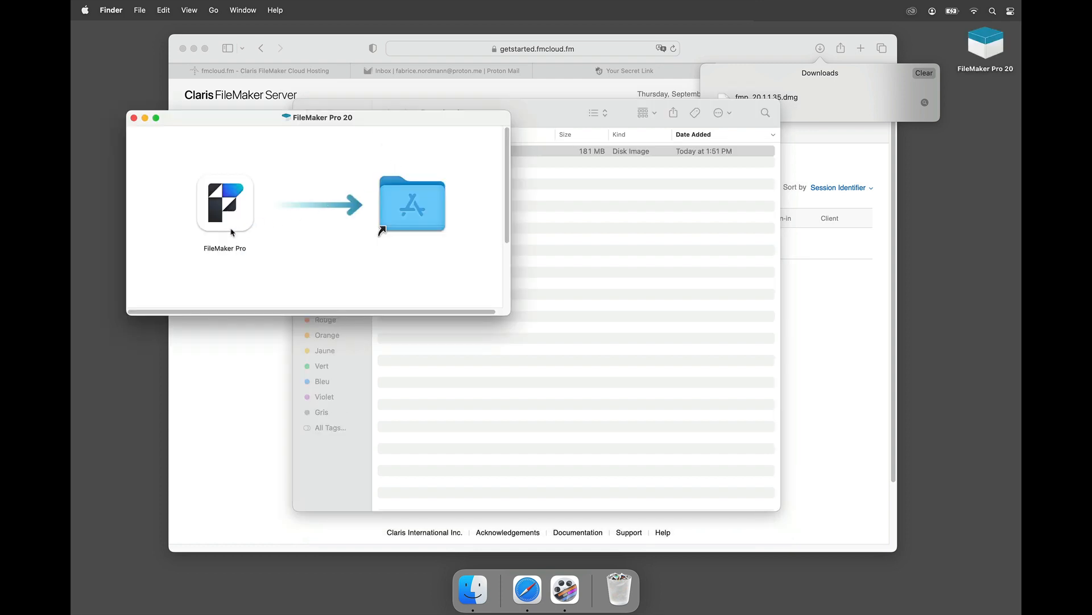
pyautogui.moveTo(233, 230); pyautogui.dragTo(413, 221)
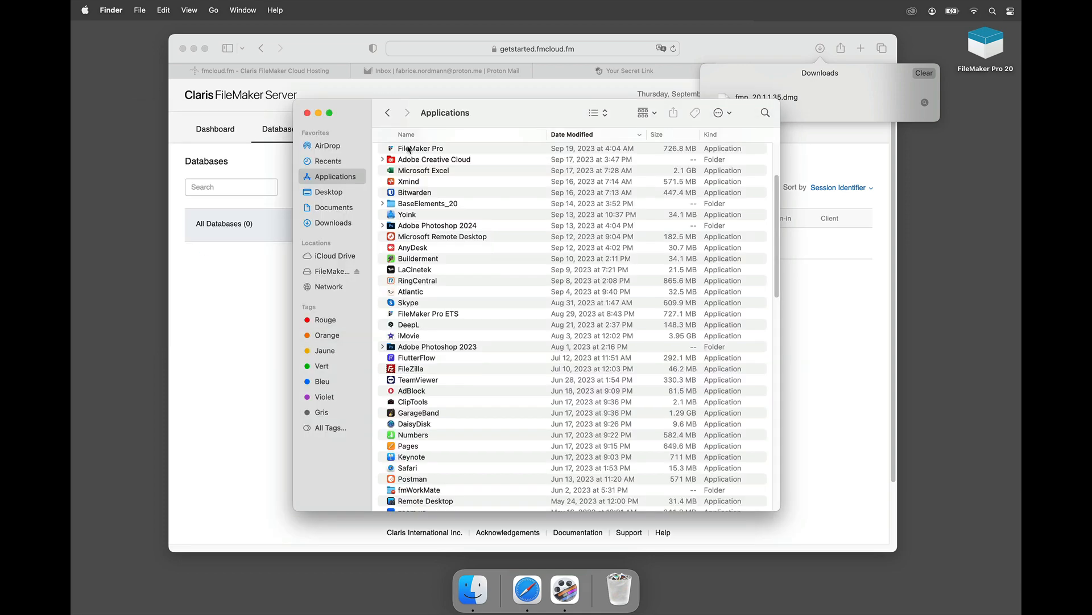
pyautogui.doubleClick(408, 150)
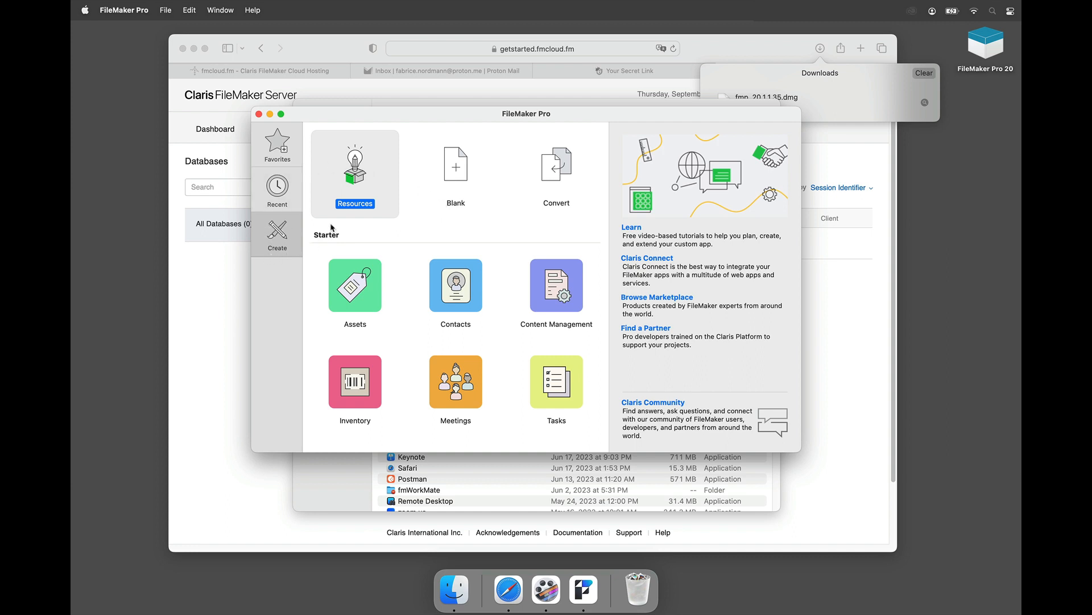
# Step: Preview the Contacts and Content Management templates, then create a Blank app
pyautogui.click(465, 298)
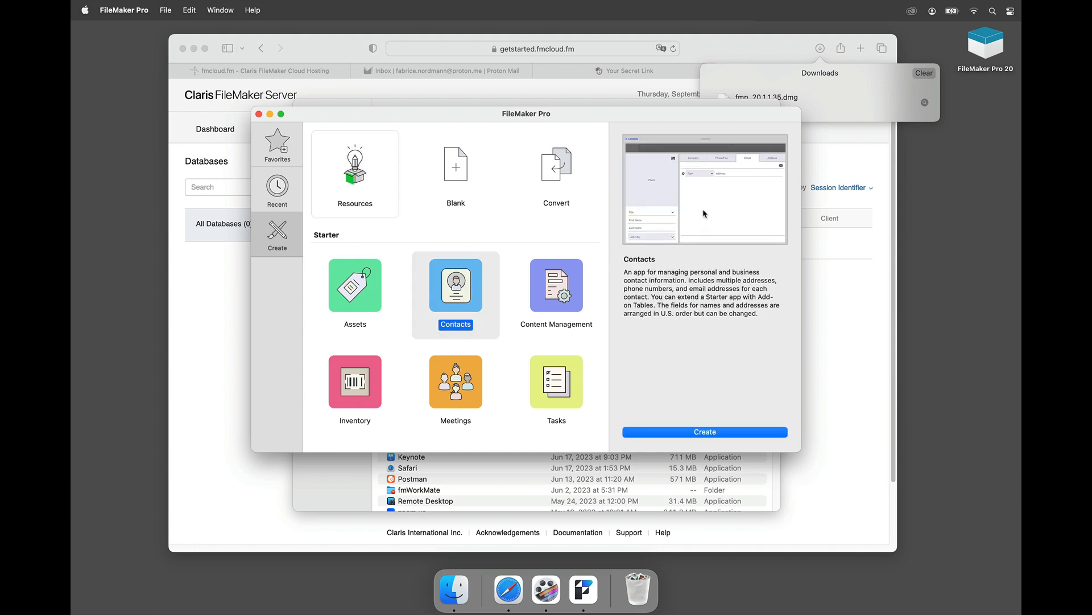
pyautogui.click(566, 308)
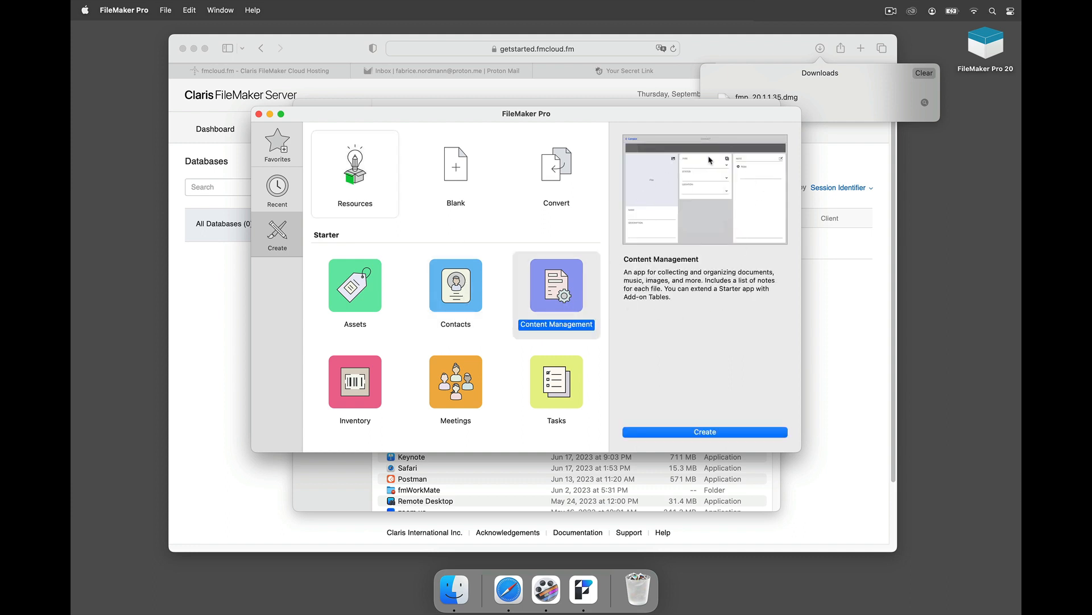
pyautogui.click(890, 13)
pyautogui.click(457, 171)
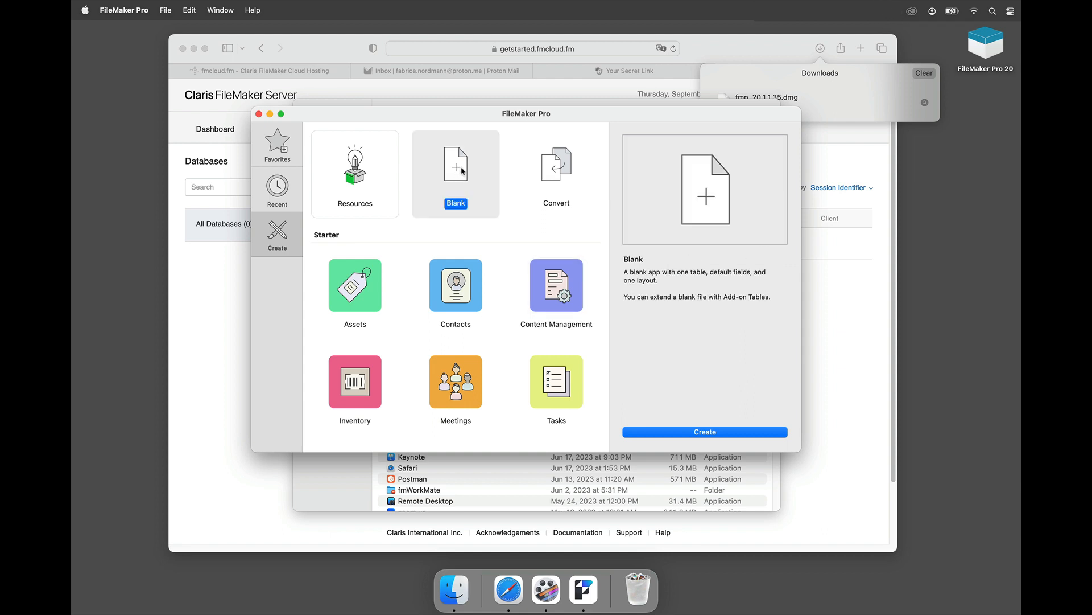
pyautogui.click(656, 431)
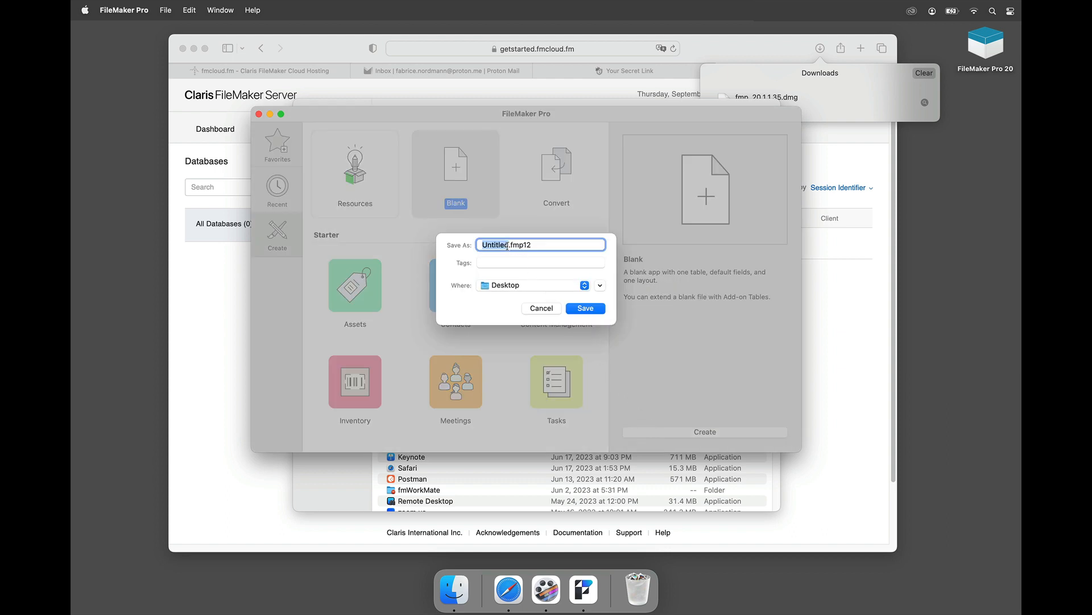
# Step: Save the new app as MyFirstApp.fmp12 on the Desktop and return to the database definition
pyautogui.write('MyFirstApp')
pyautogui.click(573, 309)
pyautogui.click(573, 309)
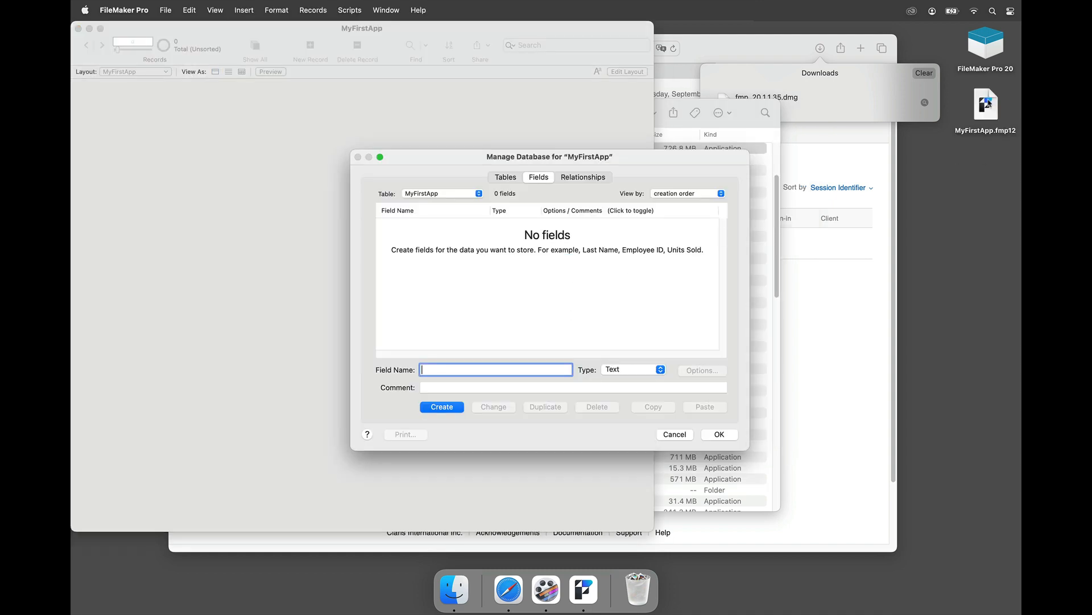
pyautogui.click(784, 59)
pyautogui.click(149, 175)
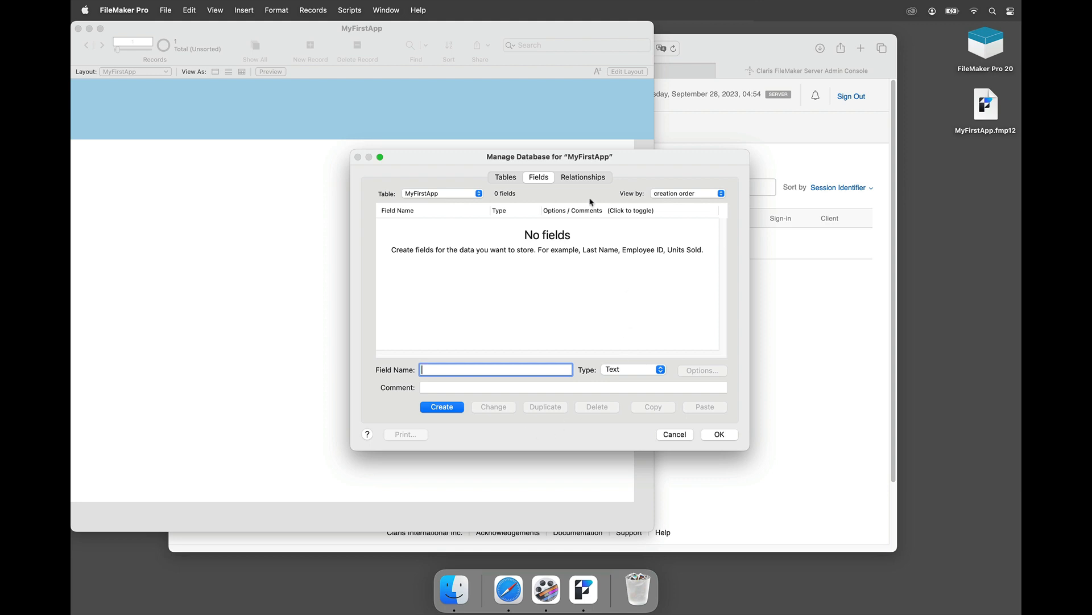
# Step: Rename the MyFirstApp table to Contacts
pyautogui.click(505, 178)
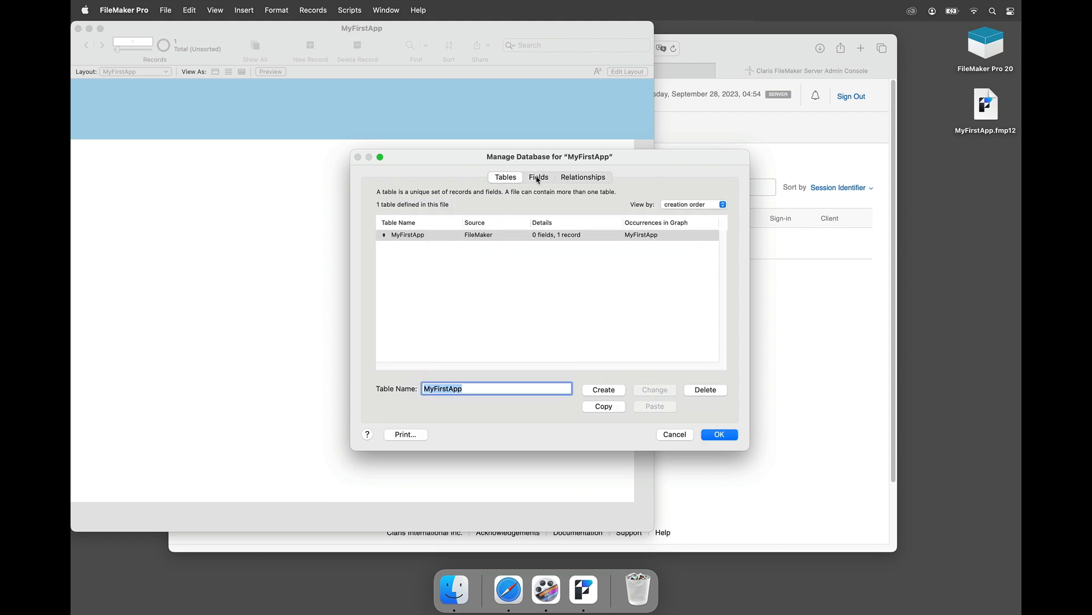
pyautogui.click(430, 238)
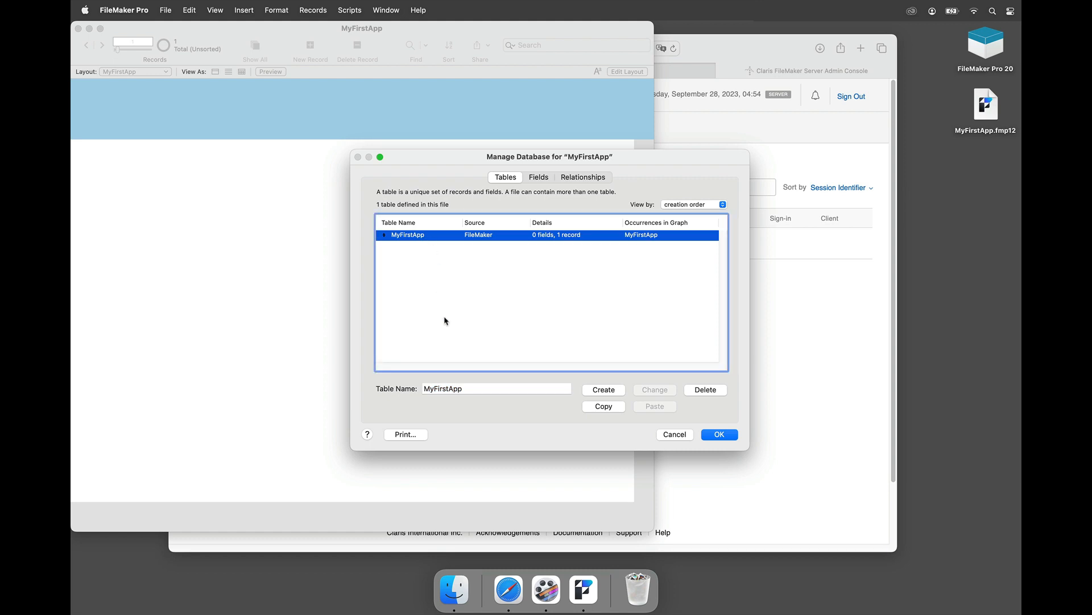
pyautogui.press('Tab')
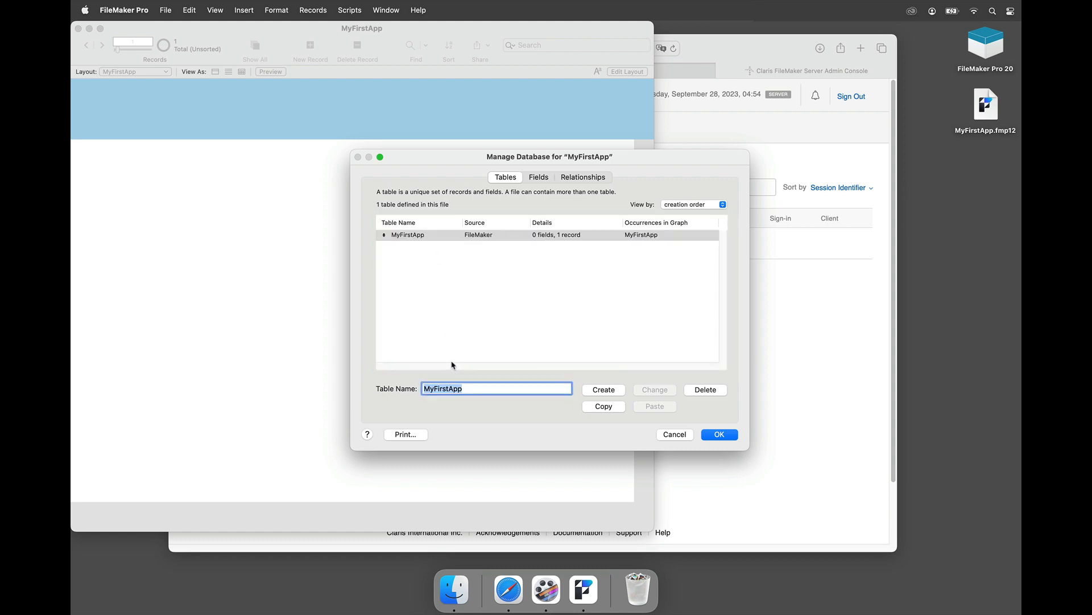
pyautogui.write('Contacts')
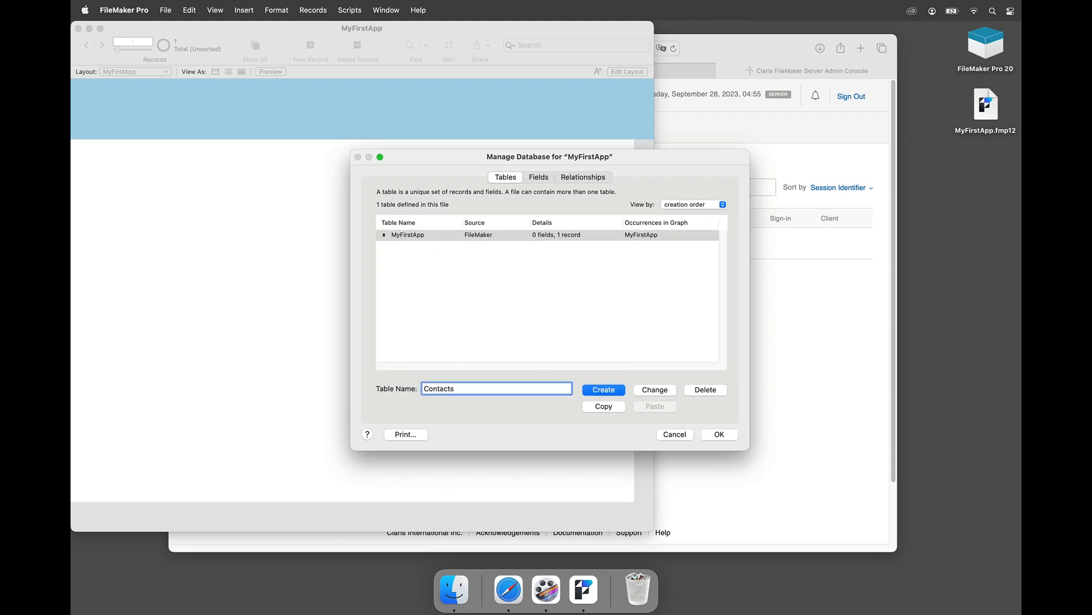
pyautogui.click(653, 390)
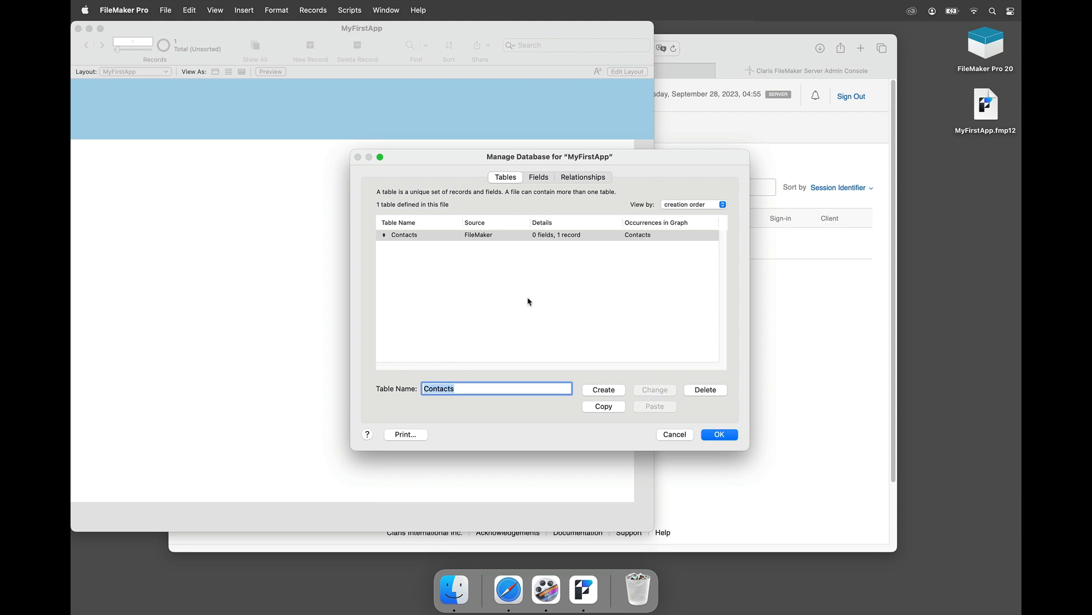
# Step: Add Text fields Name and FirstName to Contacts and close Manage Database with OK
pyautogui.doubleClick(475, 235)
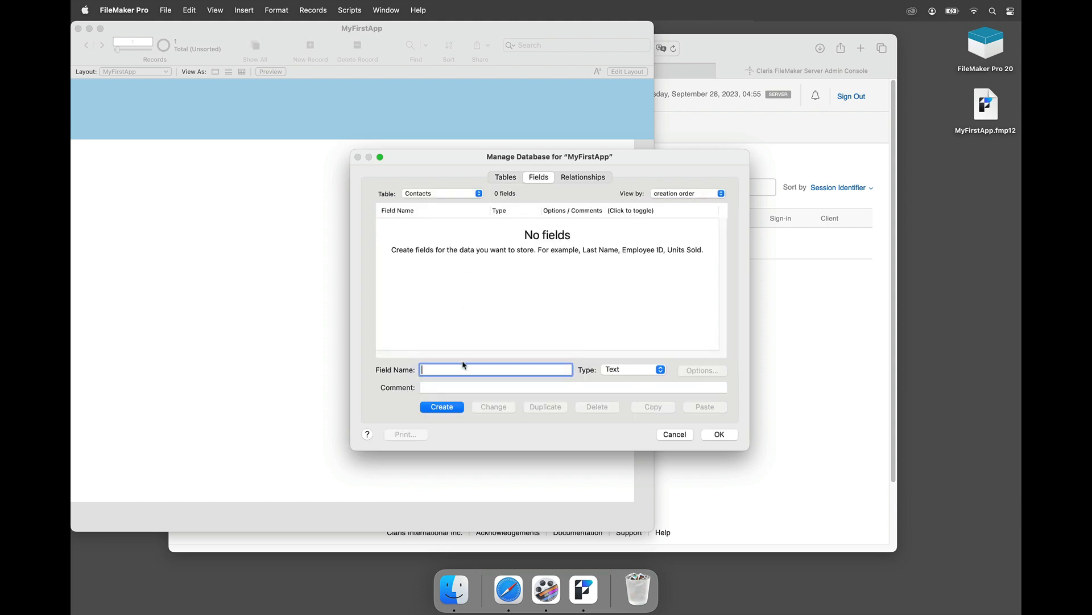
pyautogui.write('Name')
pyautogui.press('Return')
pyautogui.write('Fir')
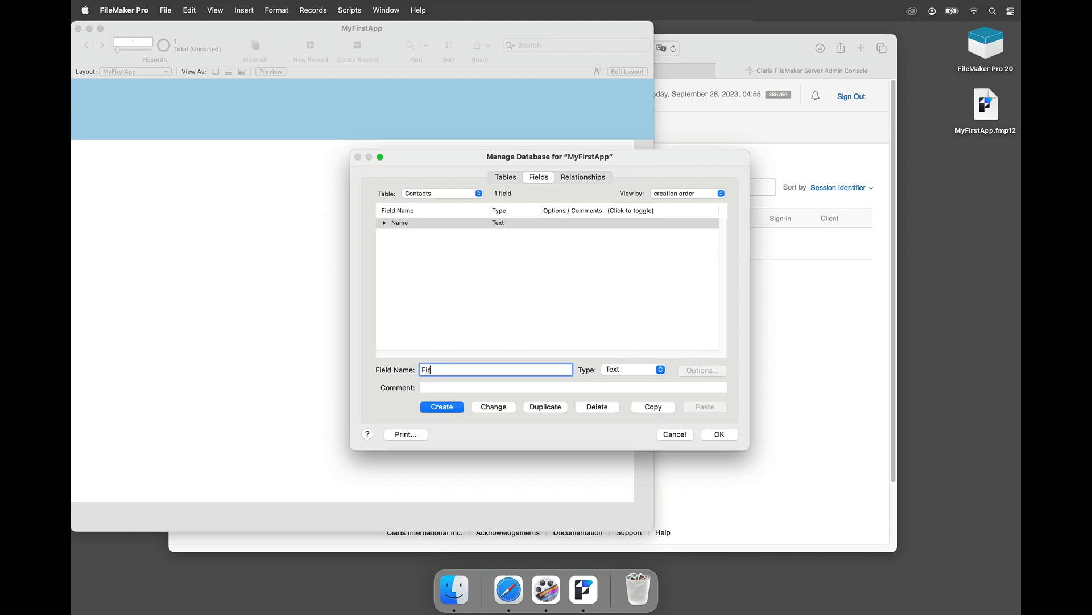
pyautogui.write('stName')
pyautogui.press('Return')
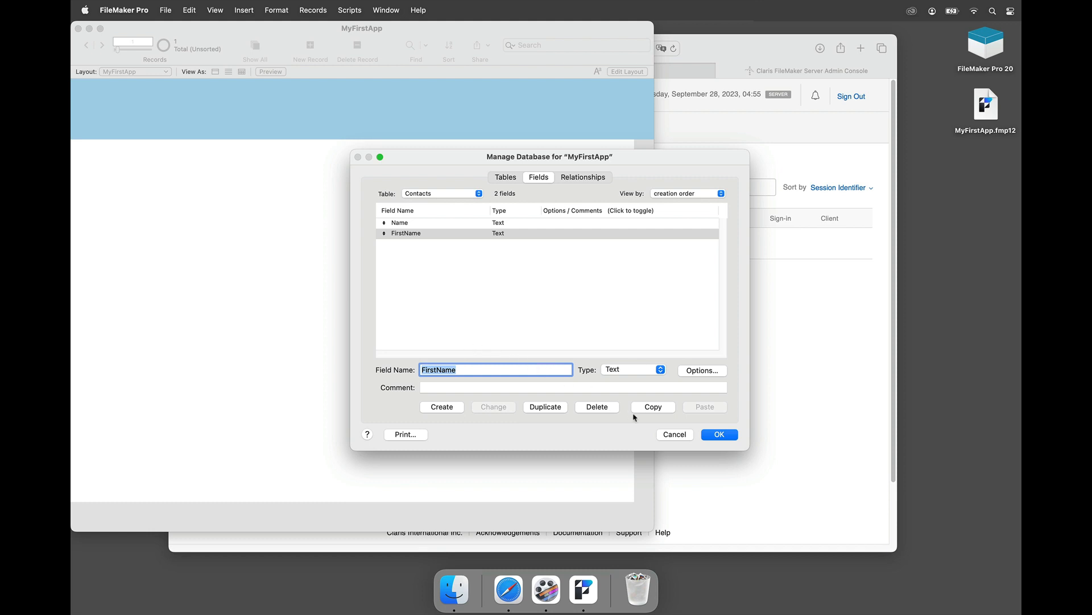
pyautogui.click(709, 436)
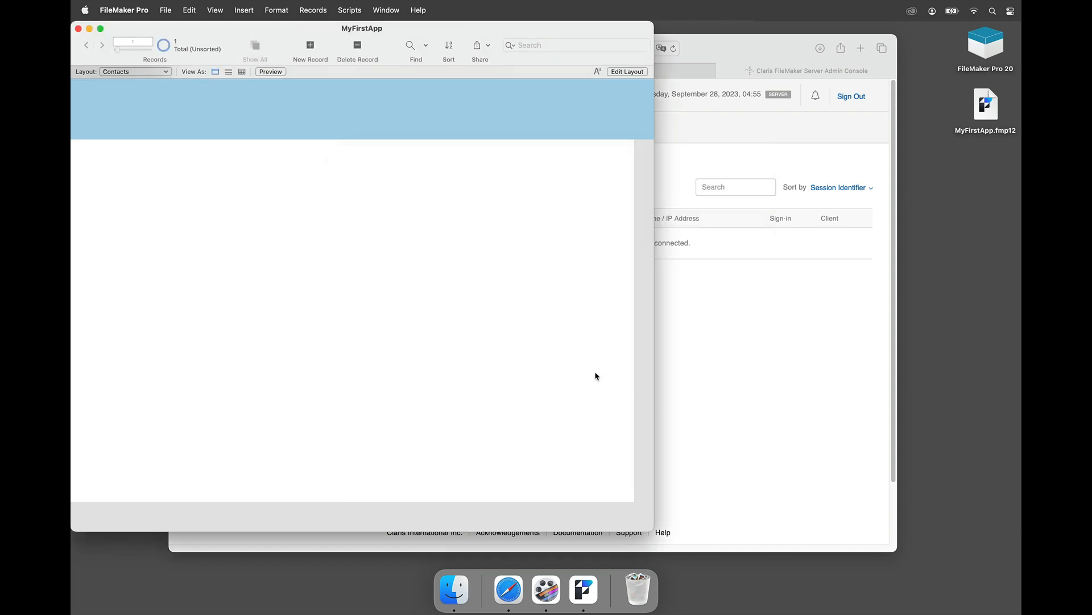
# Step: Open MyFirstApp's Manage Security settings and select the Admin account
pyautogui.click(172, 11)
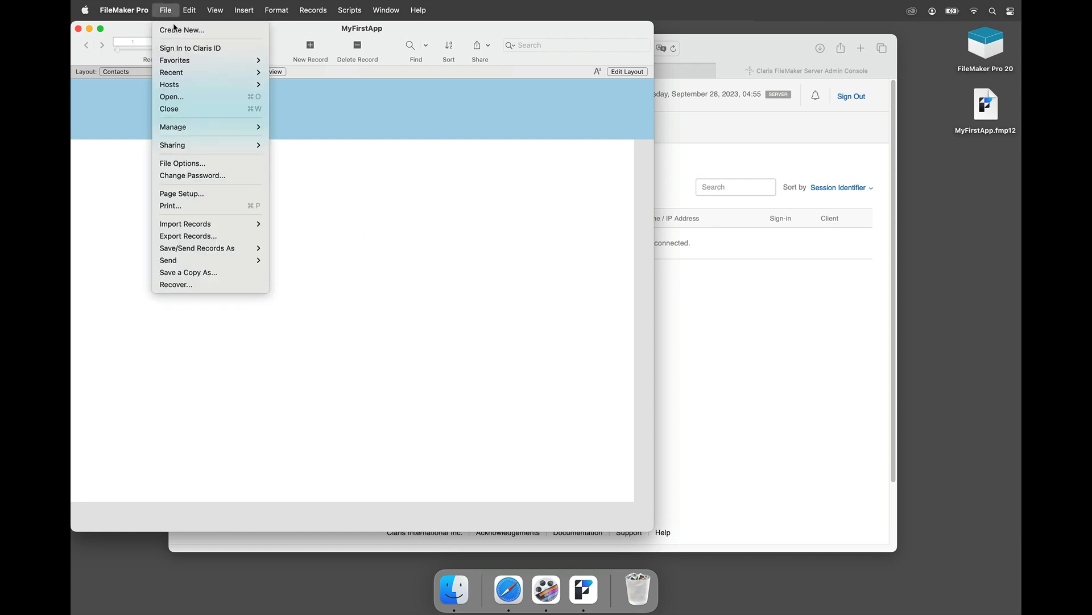
pyautogui.moveTo(187, 129)
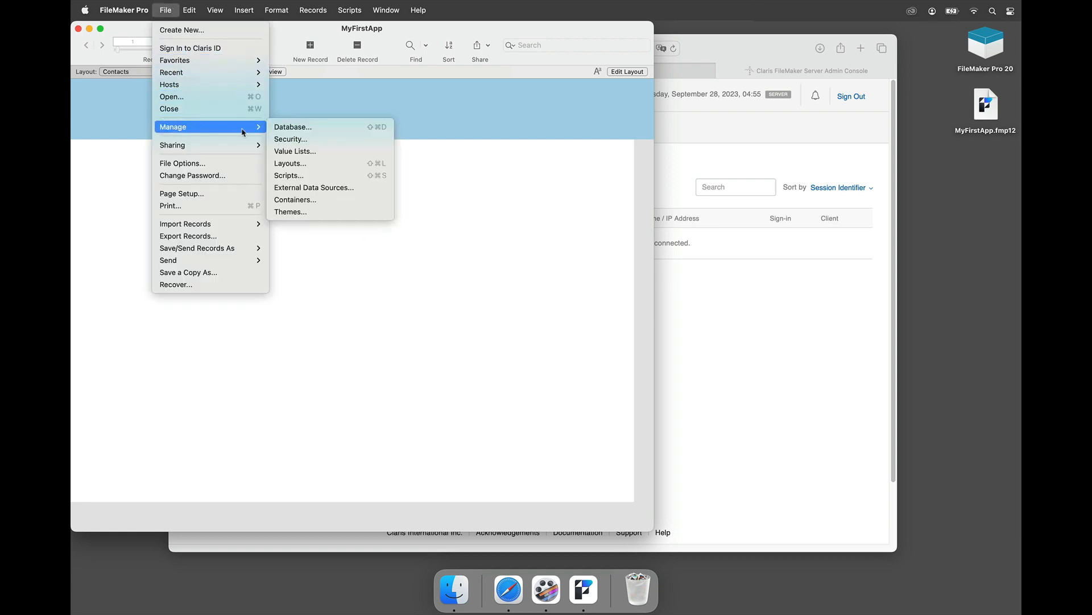
pyautogui.click(285, 140)
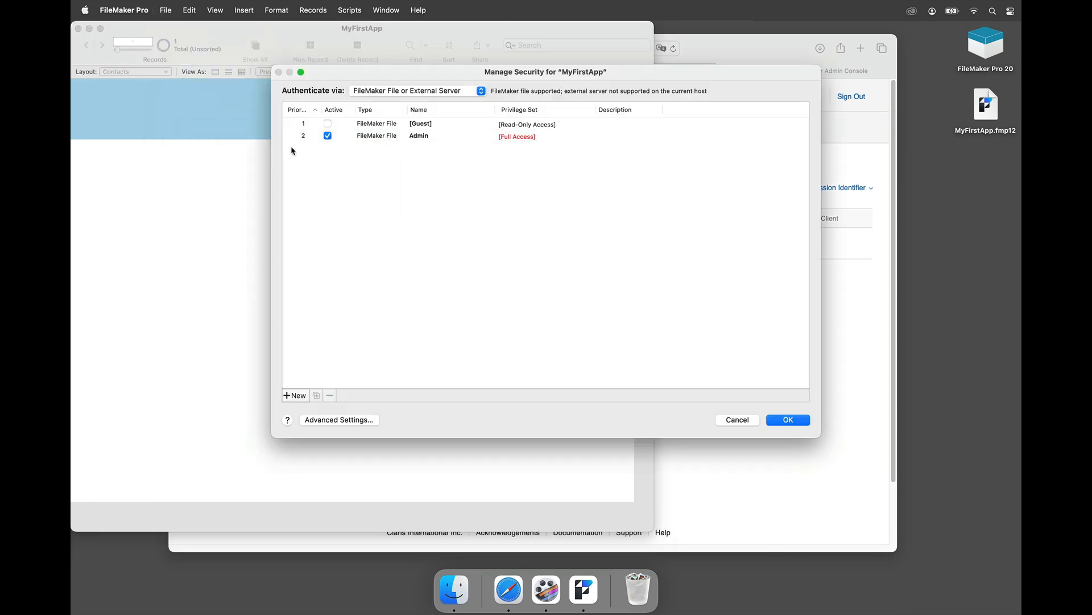
pyautogui.click(428, 140)
pyautogui.click(420, 127)
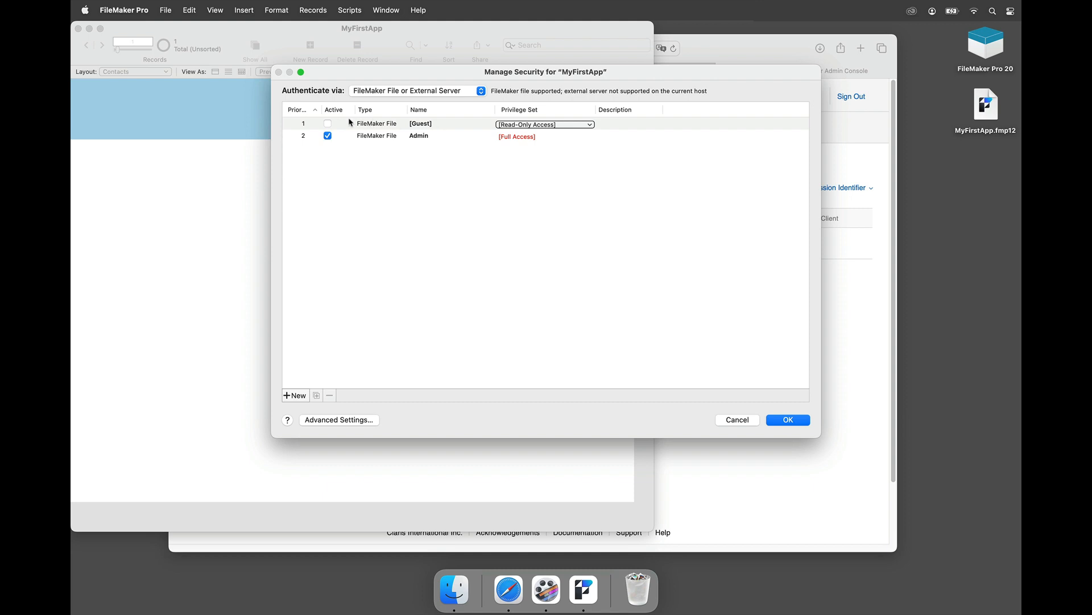
pyautogui.click(336, 136)
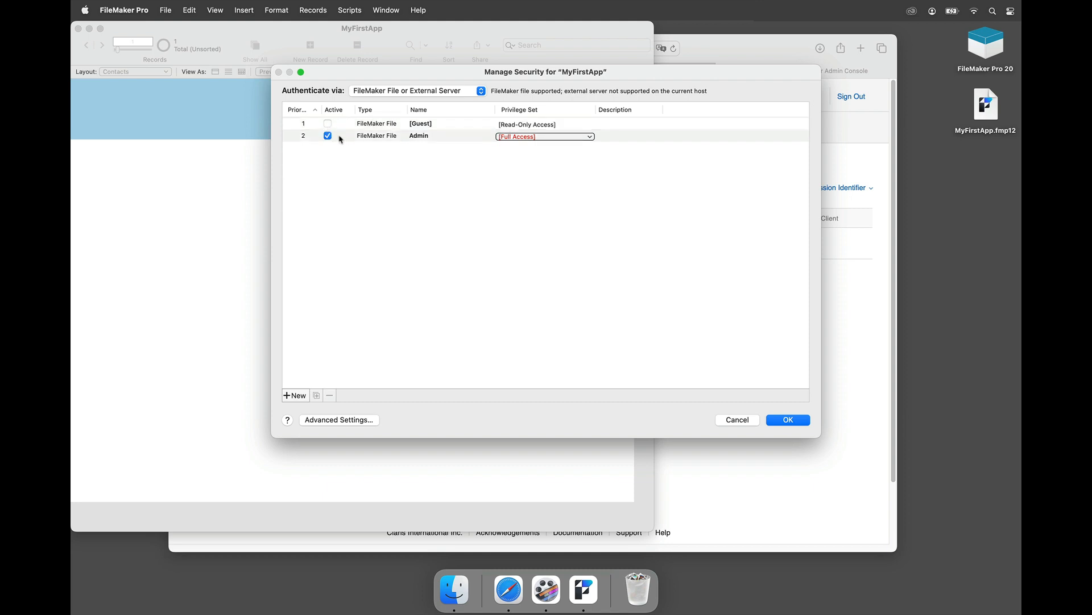
pyautogui.click(365, 140)
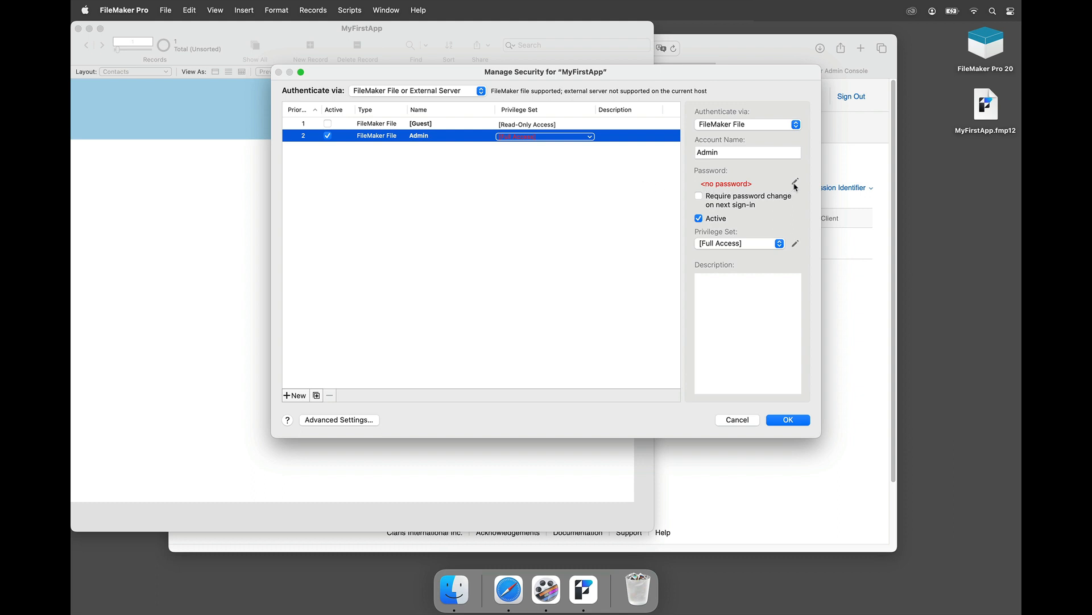
# Step: Enter and confirm a new password for the Admin account and apply it
pyautogui.click(796, 182)
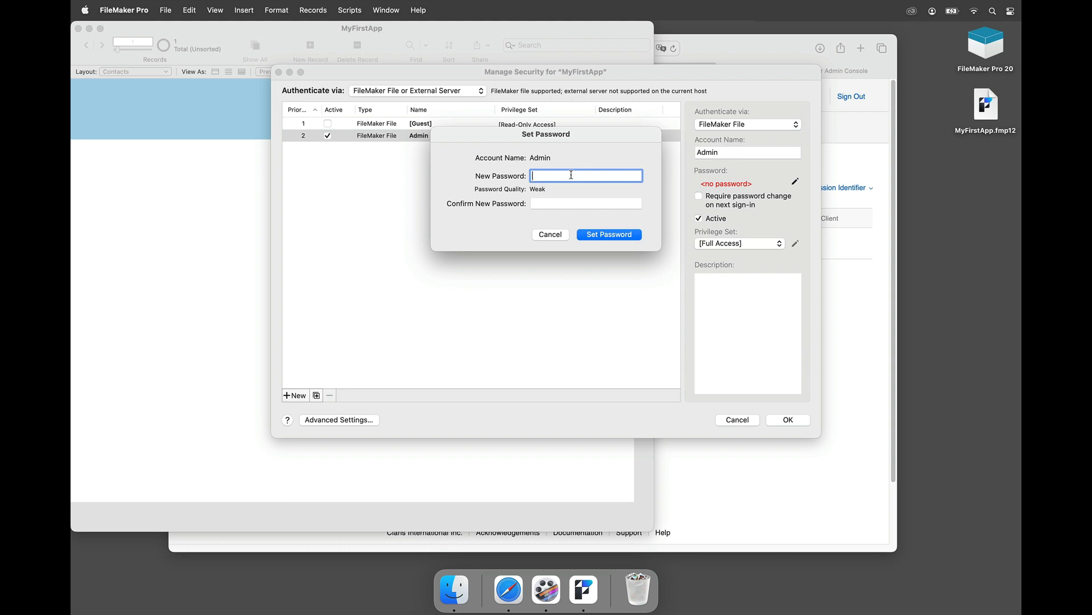
pyautogui.write('123456')
pyautogui.press('Tab')
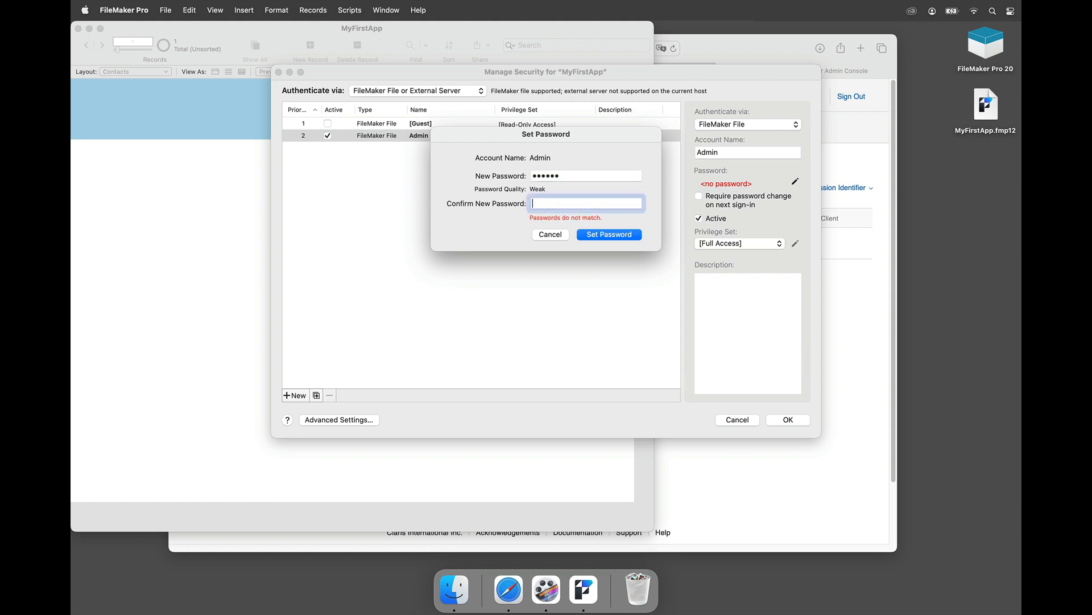
pyautogui.write('123456')
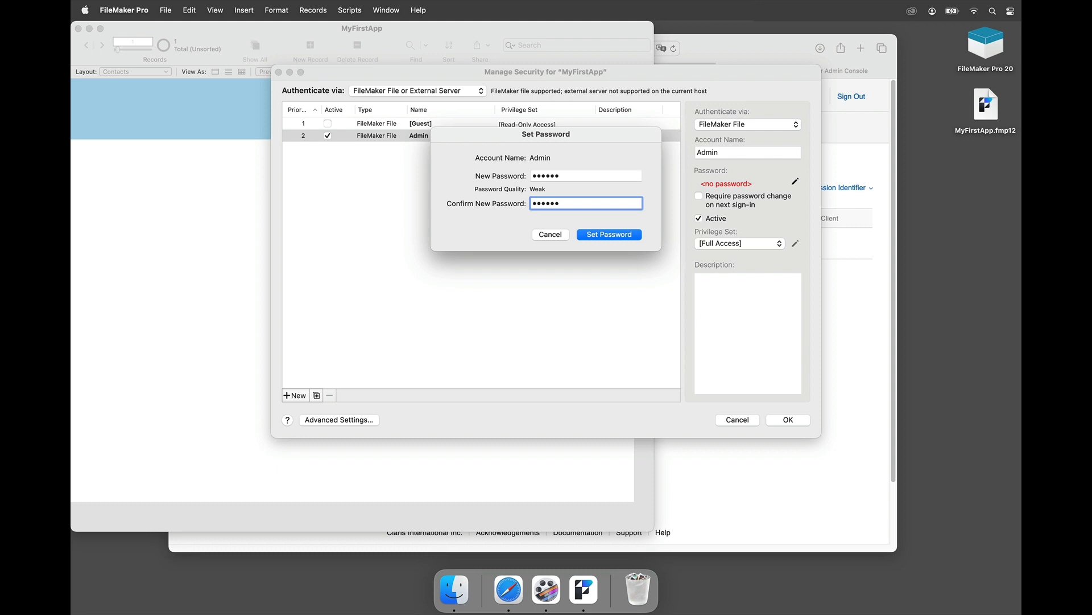
pyautogui.click(591, 236)
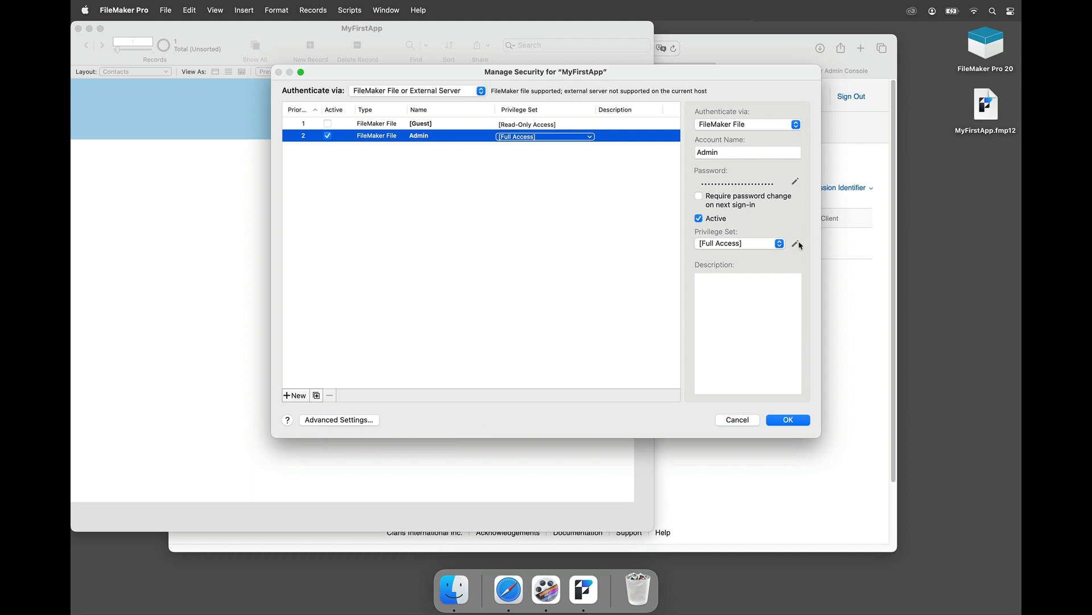
# Step: In Advanced Settings, let the [Full Access] privilege set use fmapp and fmwebdirect
pyautogui.click(322, 424)
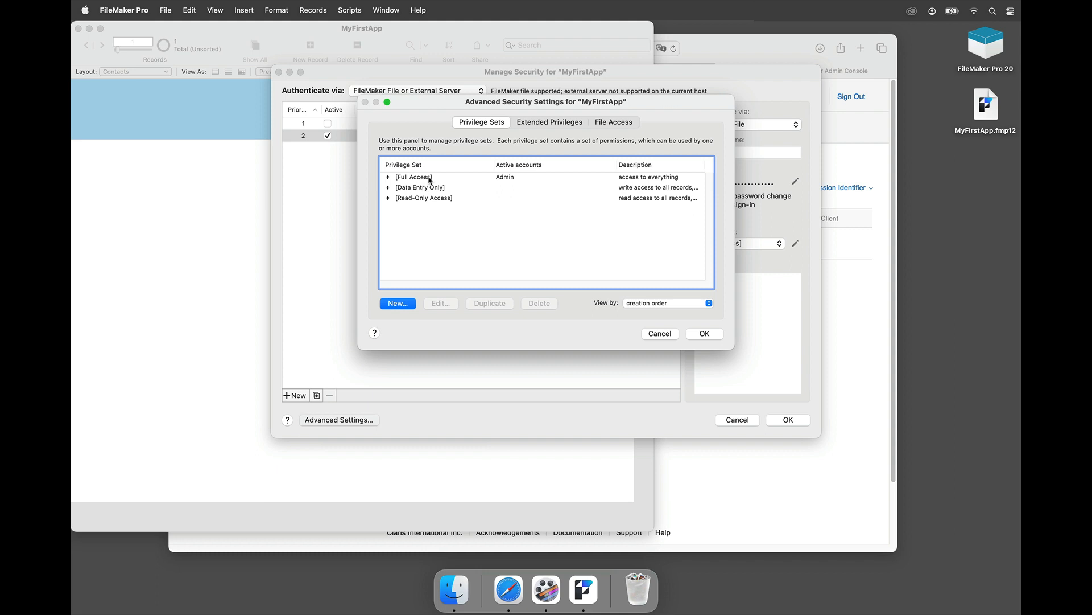
pyautogui.click(420, 178)
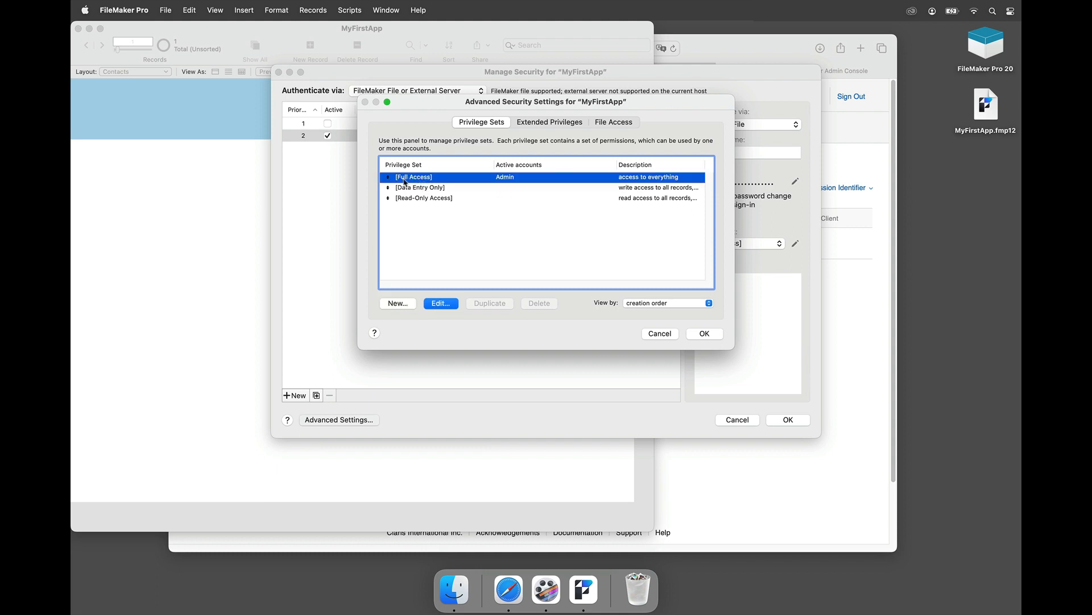
pyautogui.doubleClick(431, 183)
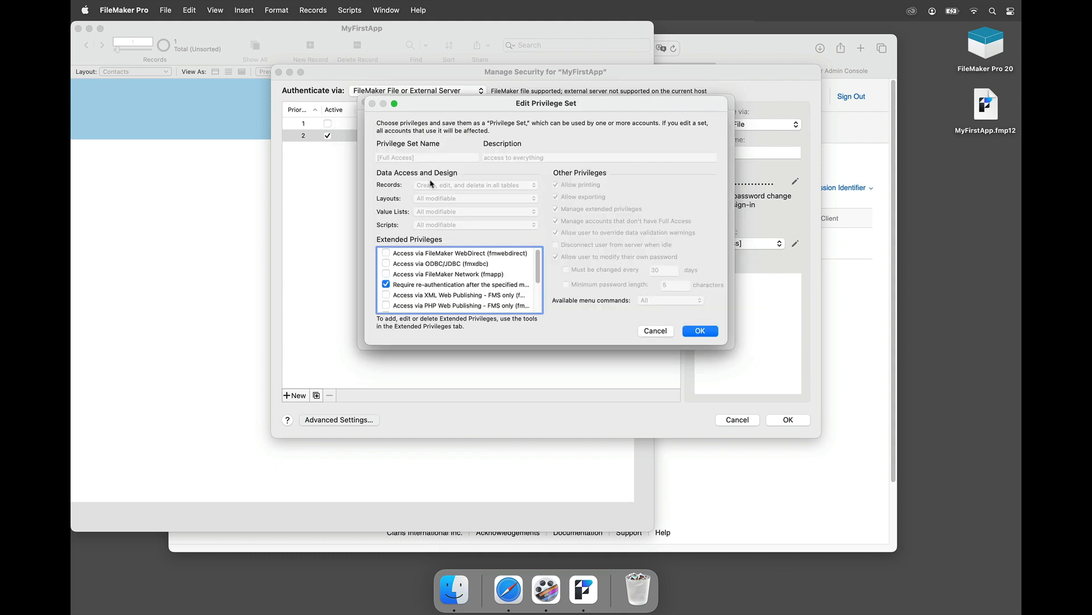
pyautogui.click(457, 276)
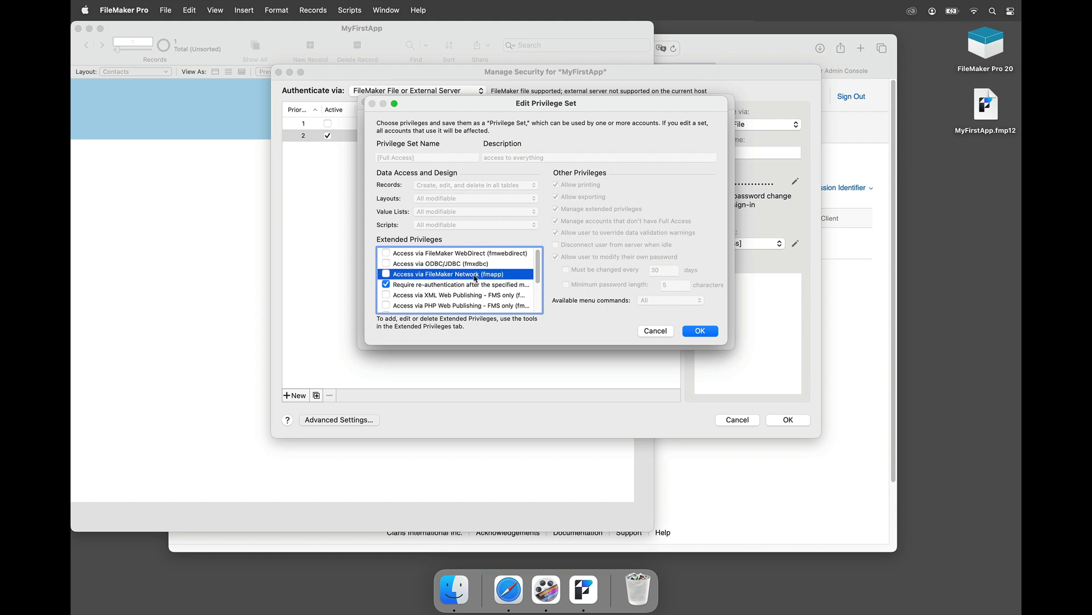
pyautogui.click(386, 274)
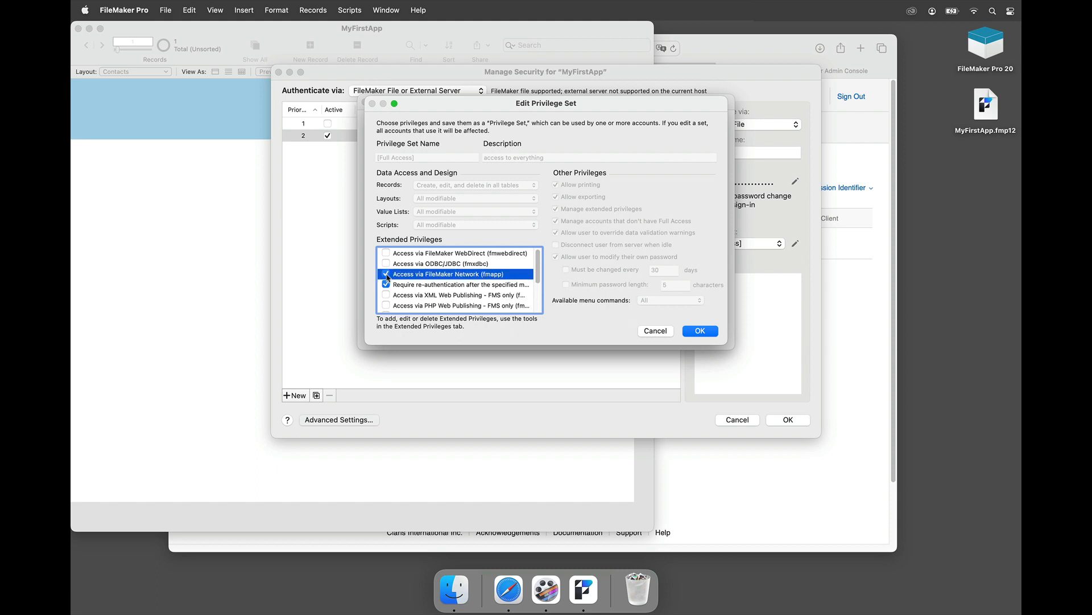
pyautogui.click(445, 255)
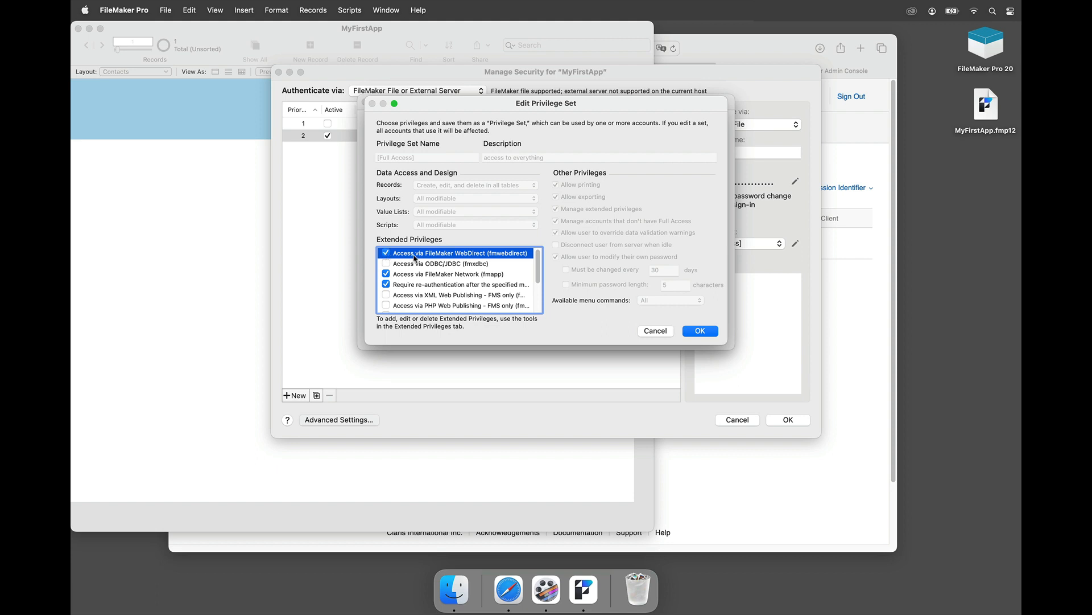
pyautogui.click(696, 332)
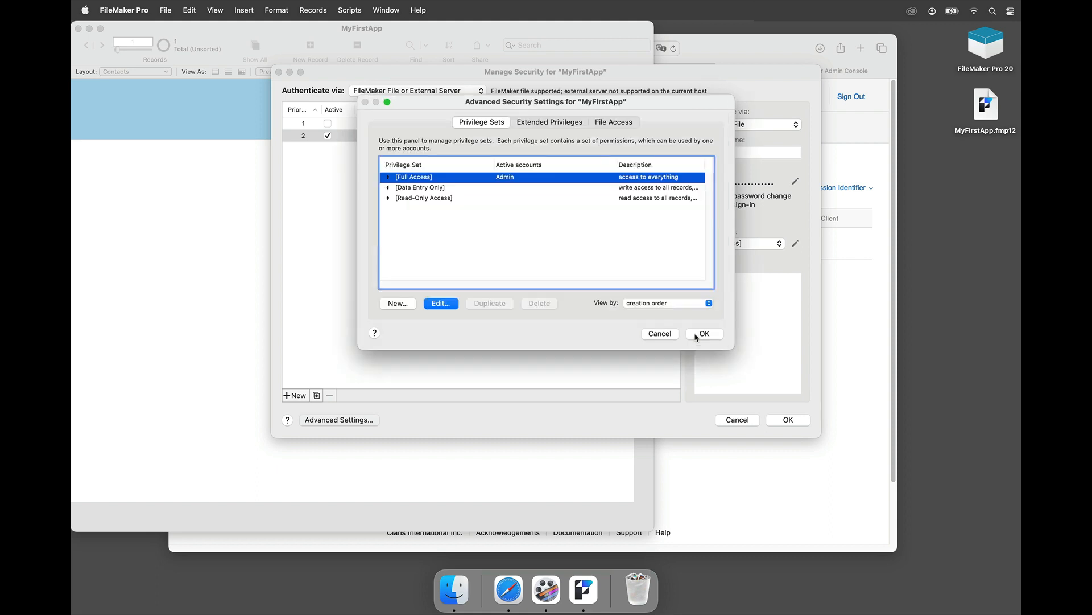
# Step: Require full access privileges for file references in the File Access settings
pyautogui.click(624, 123)
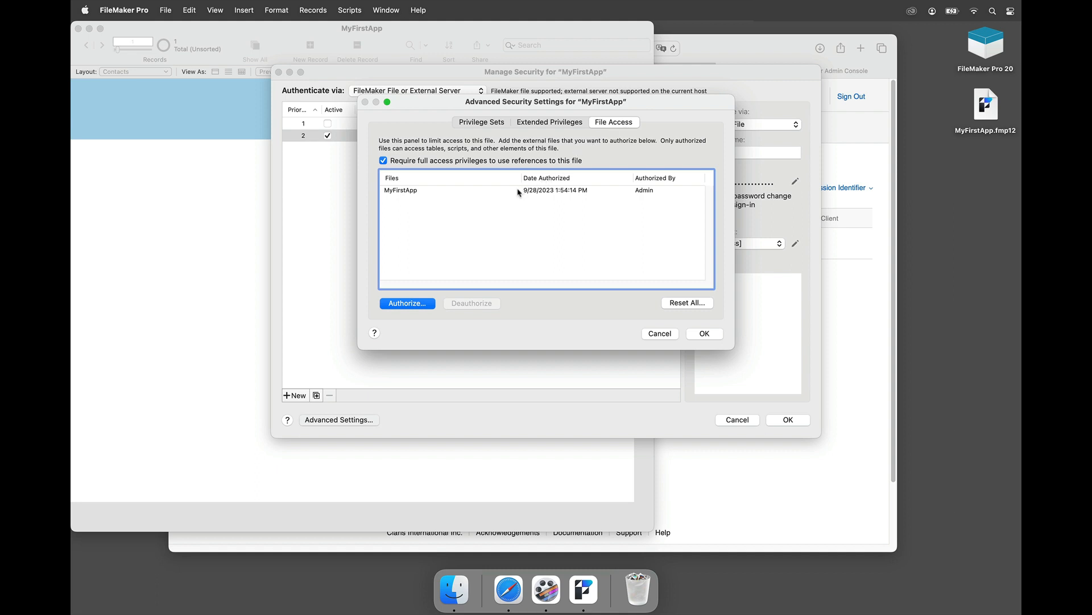
pyautogui.click(383, 161)
pyautogui.click(699, 334)
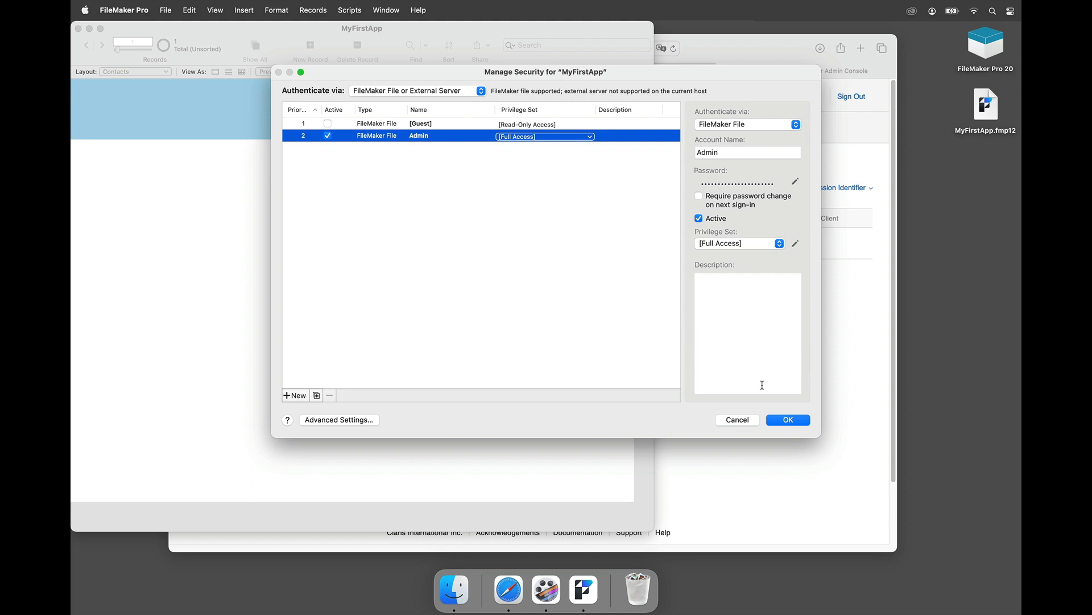
# Step: Save the security changes, verifying with the full-access account name and password
pyautogui.click(785, 421)
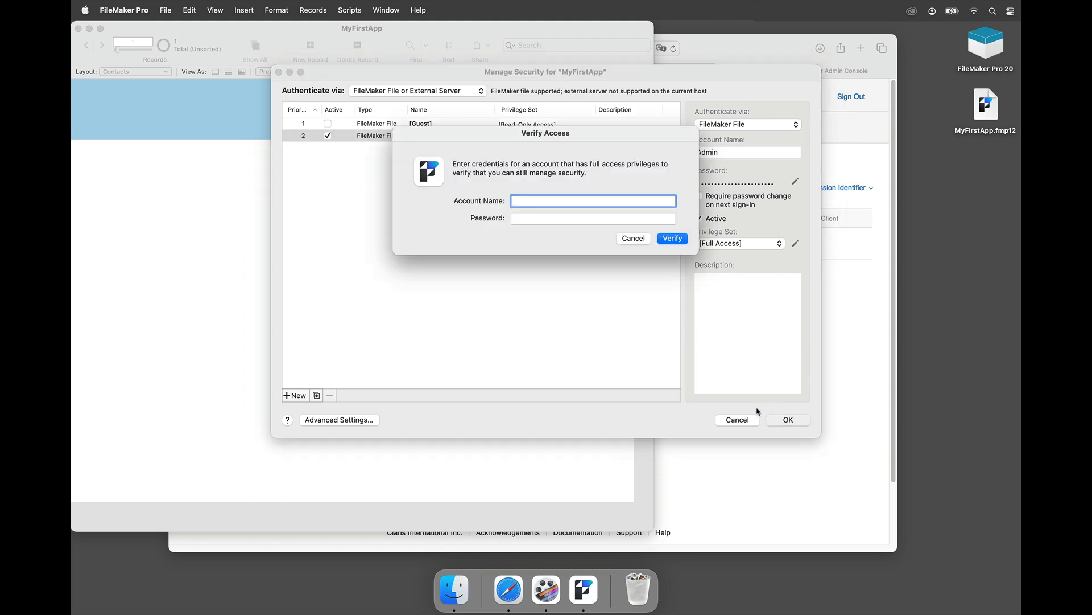
pyautogui.write('admin')
pyautogui.press('Tab')
pyautogui.write('••••••')
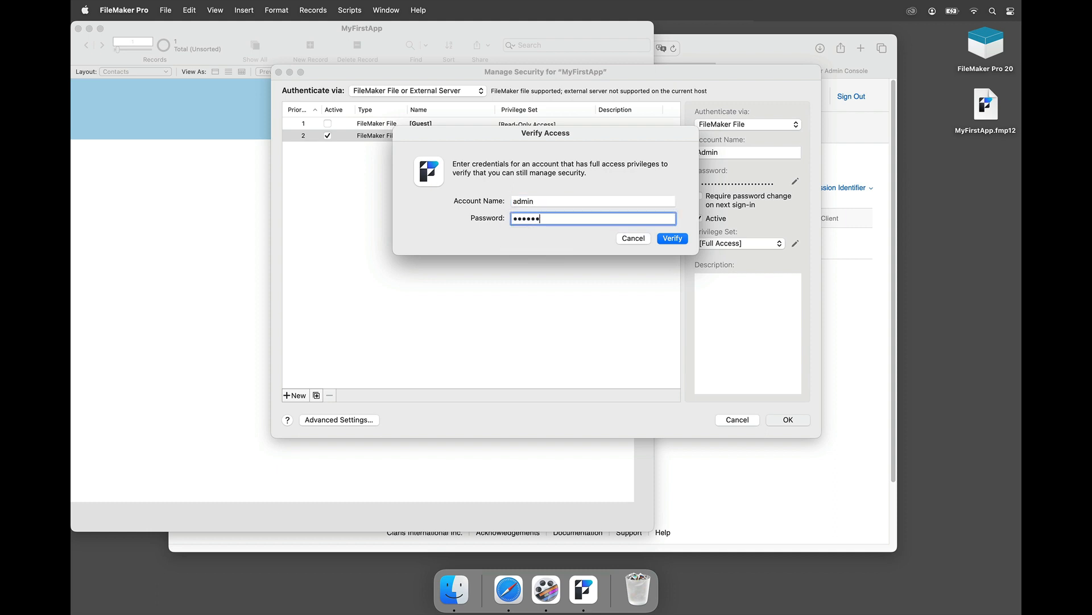
pyautogui.press('Return')
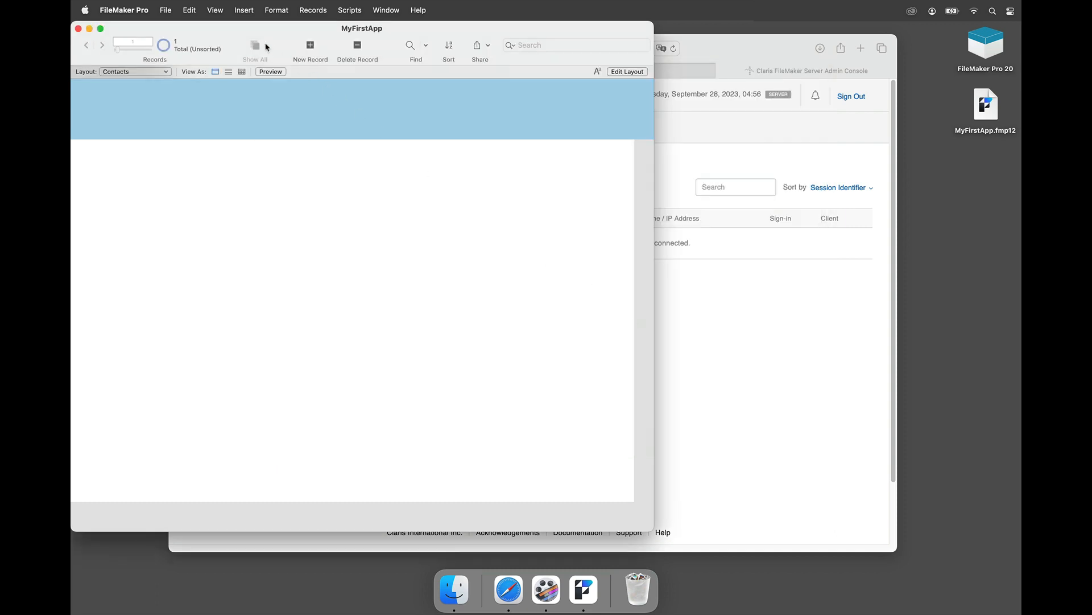
# Step: In File Options, change minimum version from 12.0 to 20.1 and untick automatic Admin login
pyautogui.click(165, 11)
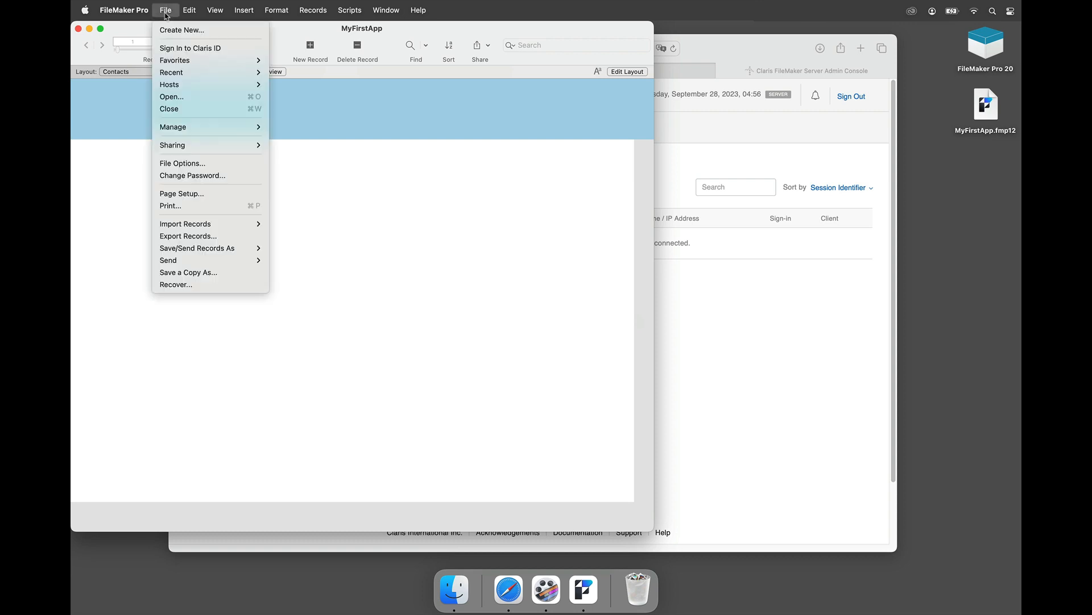
pyautogui.click(195, 164)
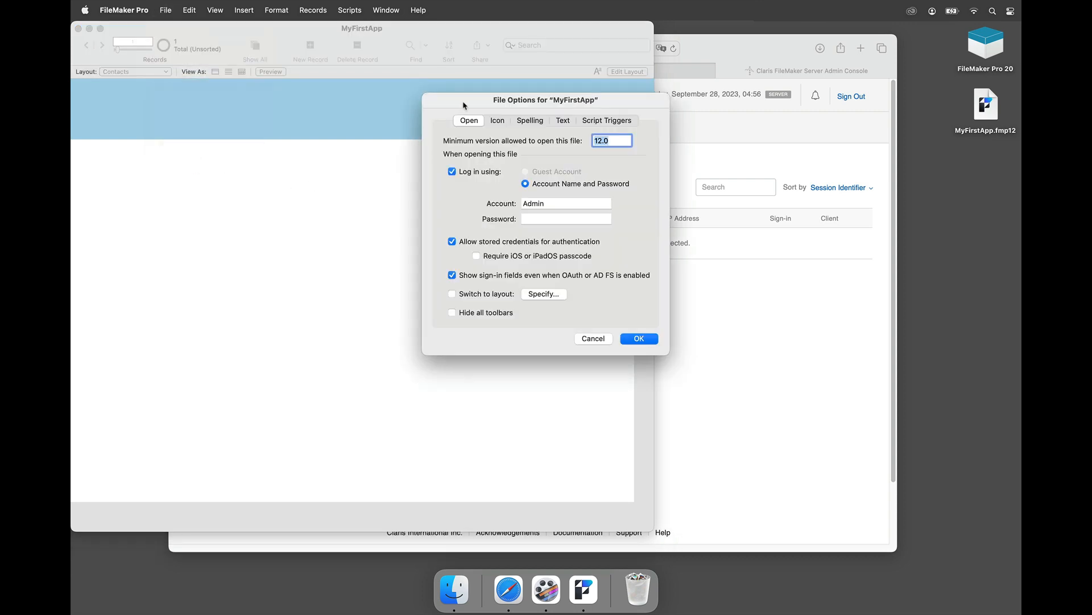
pyautogui.moveTo(463, 103); pyautogui.dragTo(373, 110)
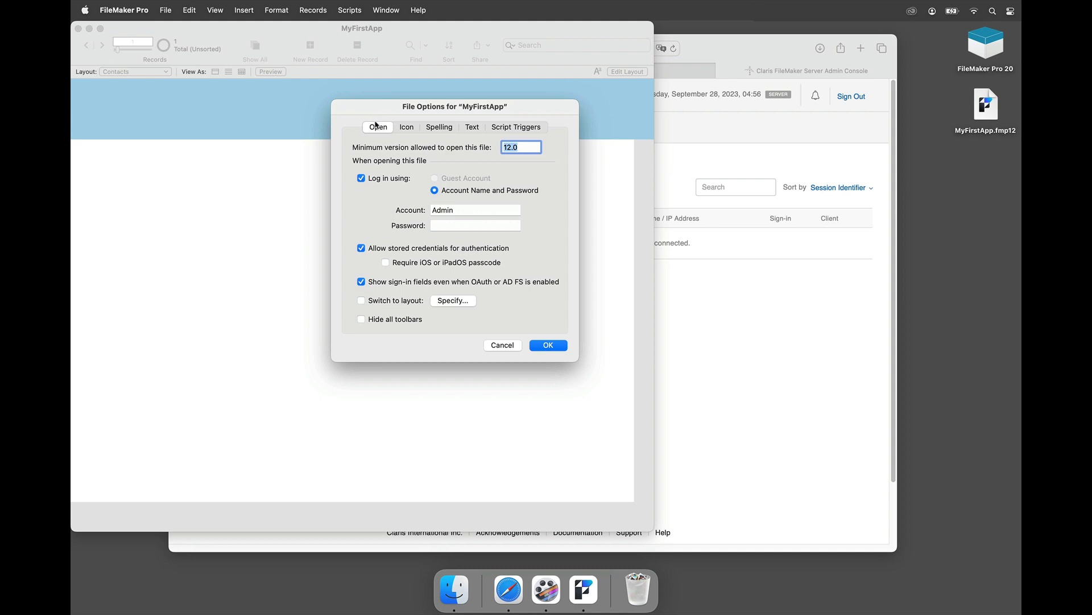
pyautogui.click(523, 146)
pyautogui.moveTo(523, 146); pyautogui.dragTo(492, 150)
pyautogui.write('20.1')
pyautogui.click(463, 210)
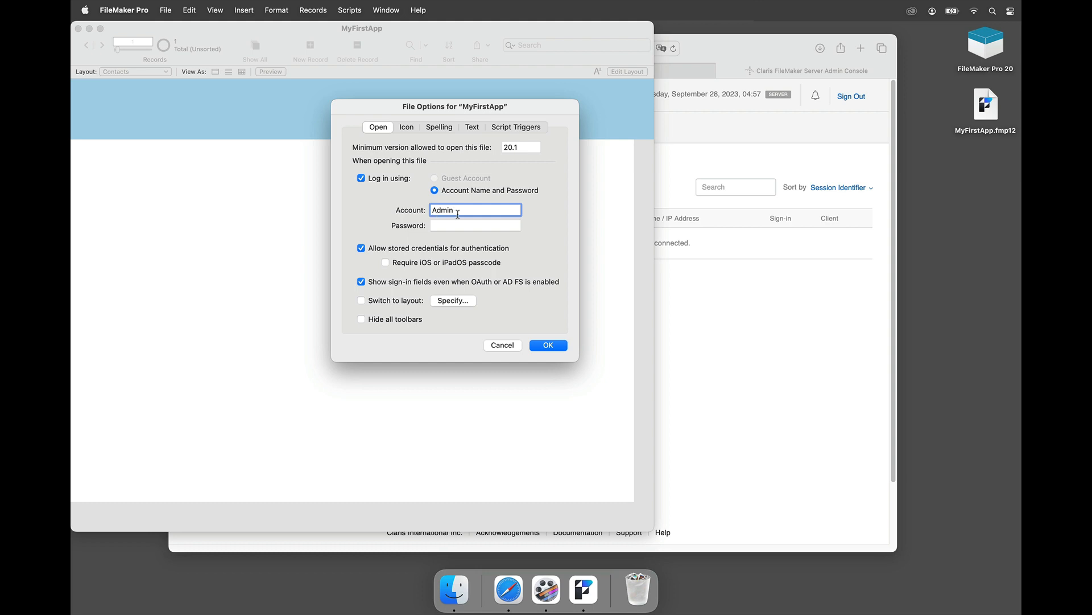
pyautogui.click(361, 178)
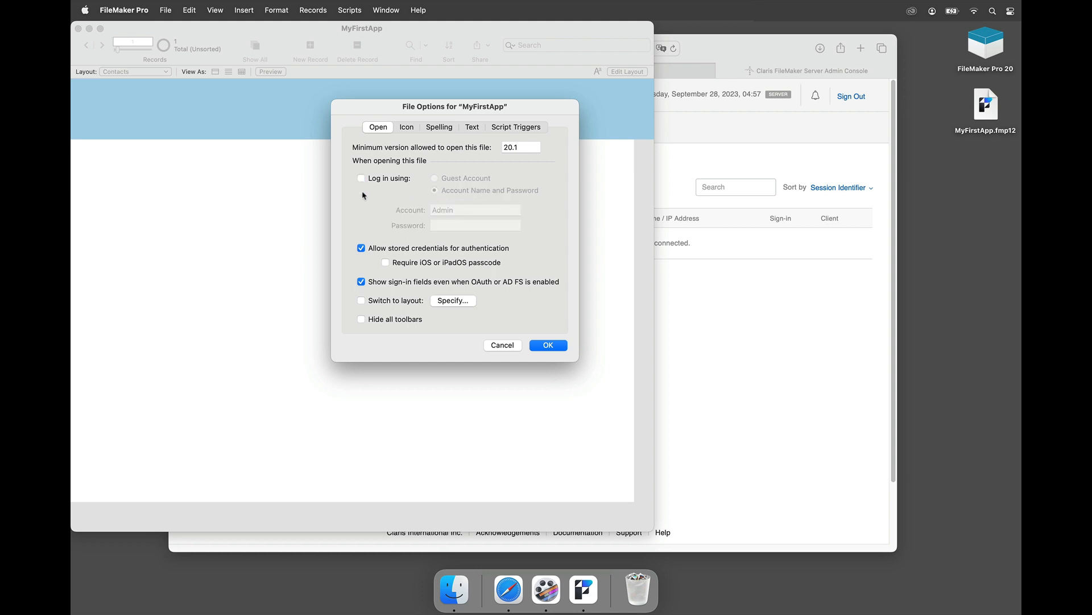
pyautogui.click(538, 347)
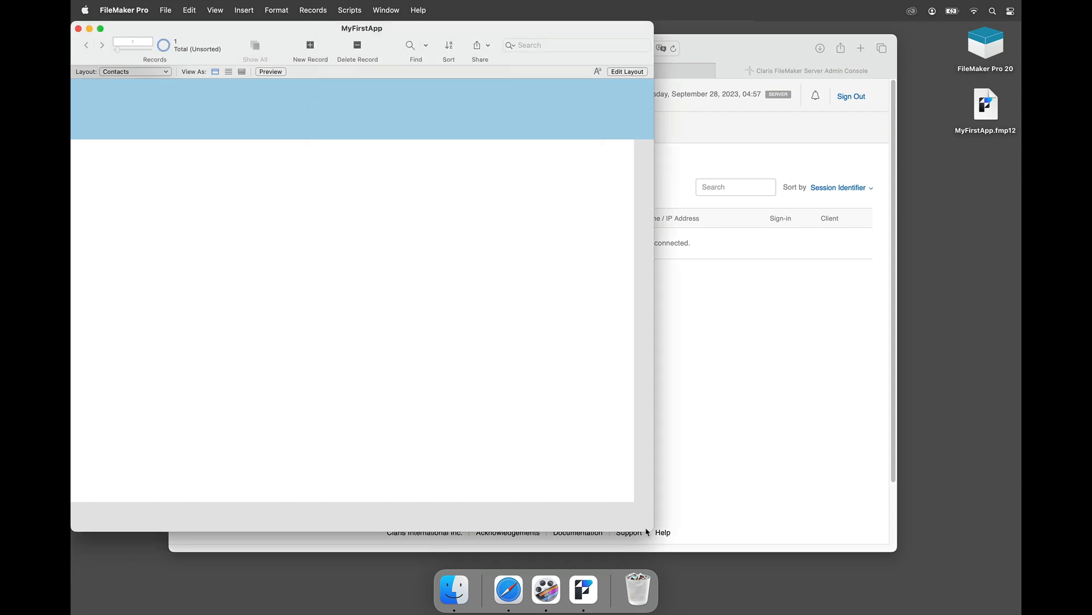
# Step: Return to MyFirstApp and start Upload to Host, letting the local file close
pyautogui.moveTo(650, 531); pyautogui.dragTo(629, 493)
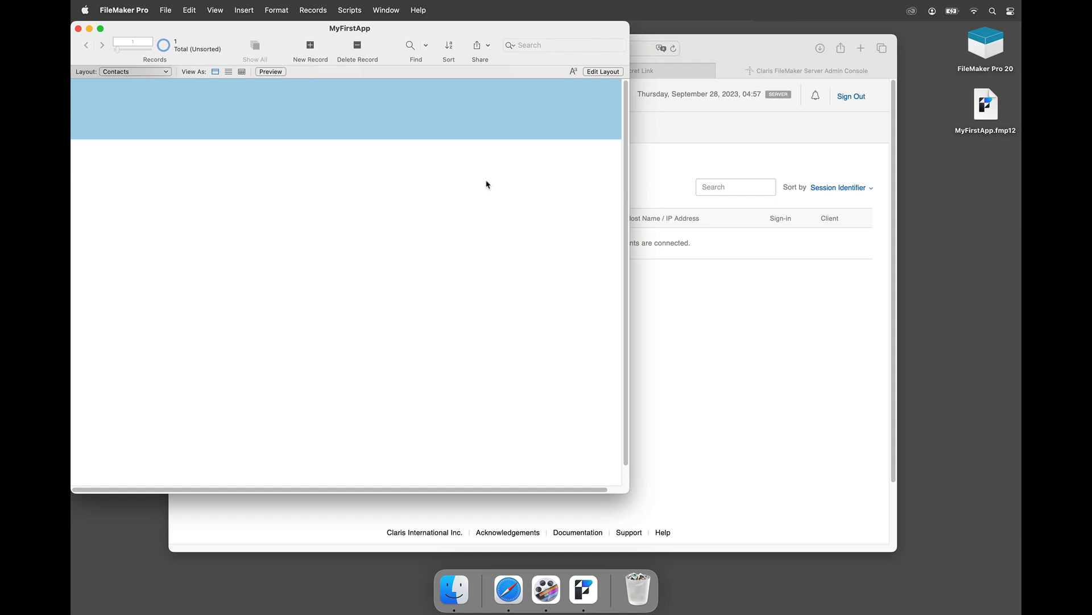
pyautogui.click(686, 293)
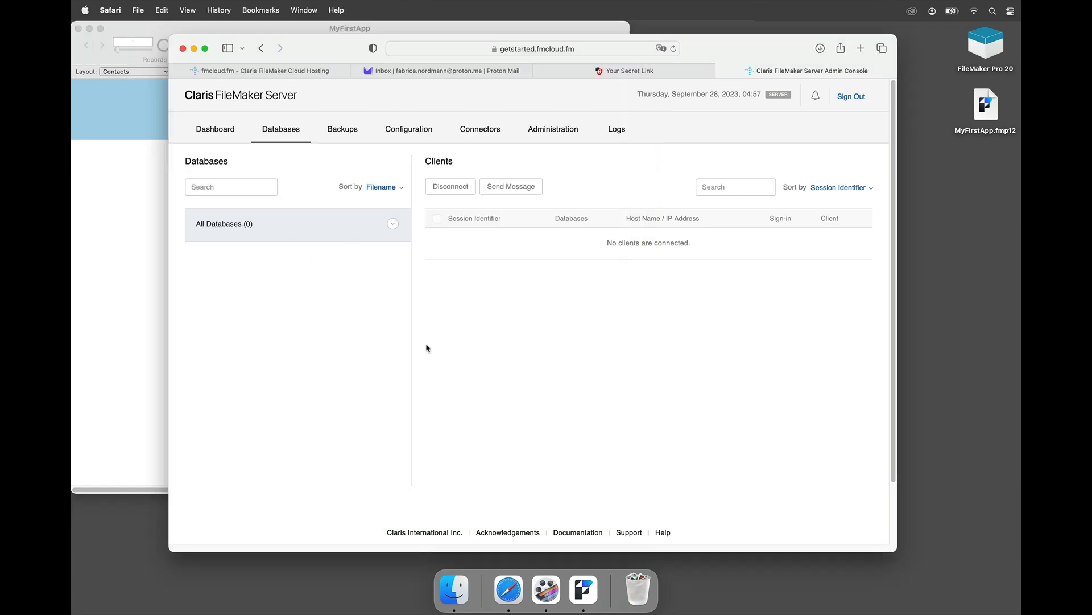
pyautogui.click(153, 283)
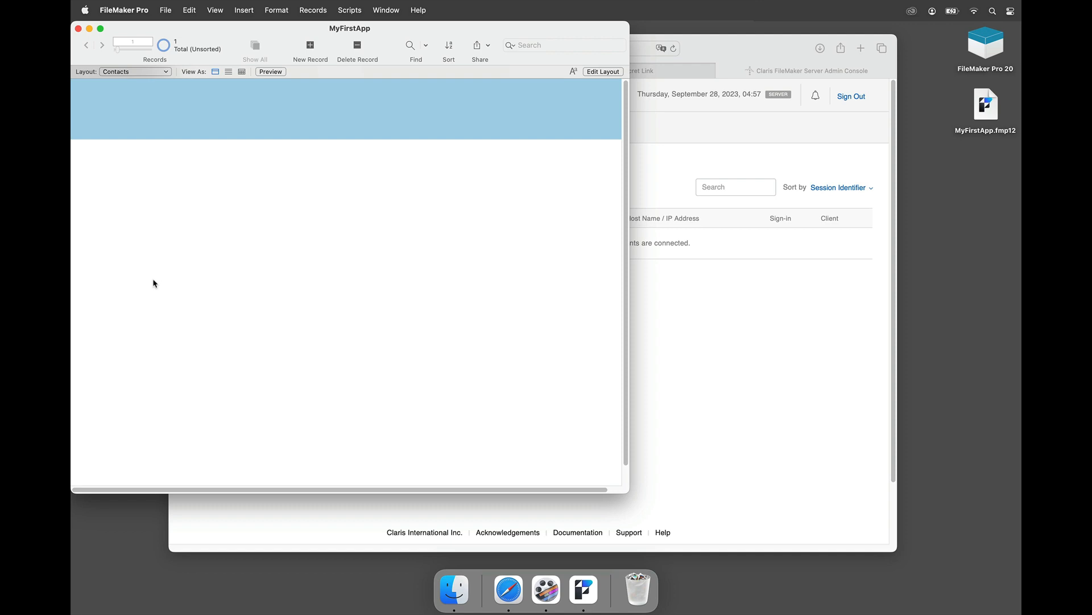
pyautogui.click(166, 10)
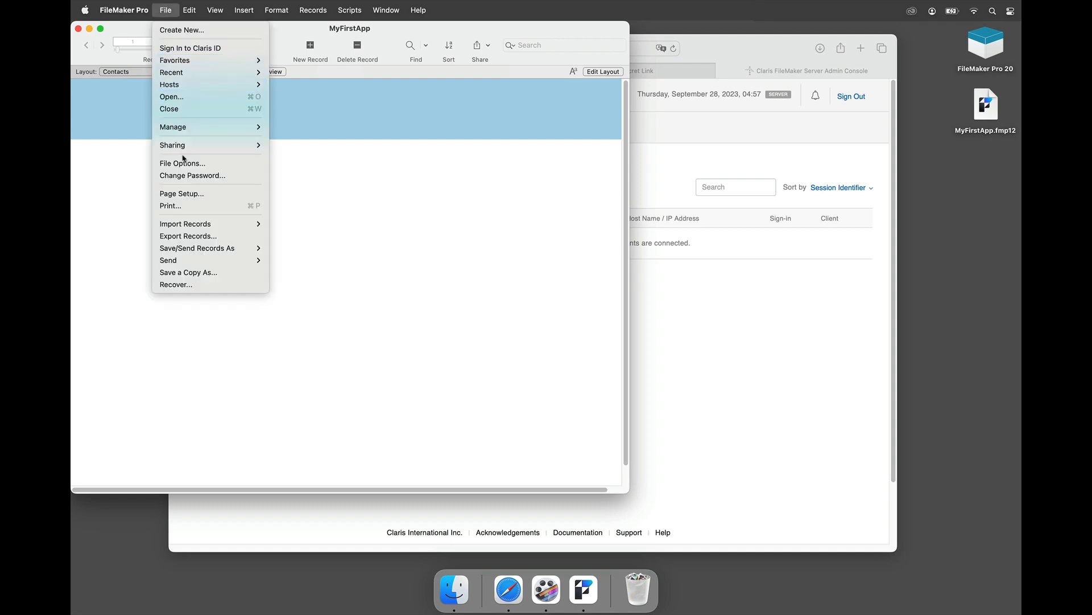
pyautogui.moveTo(181, 150)
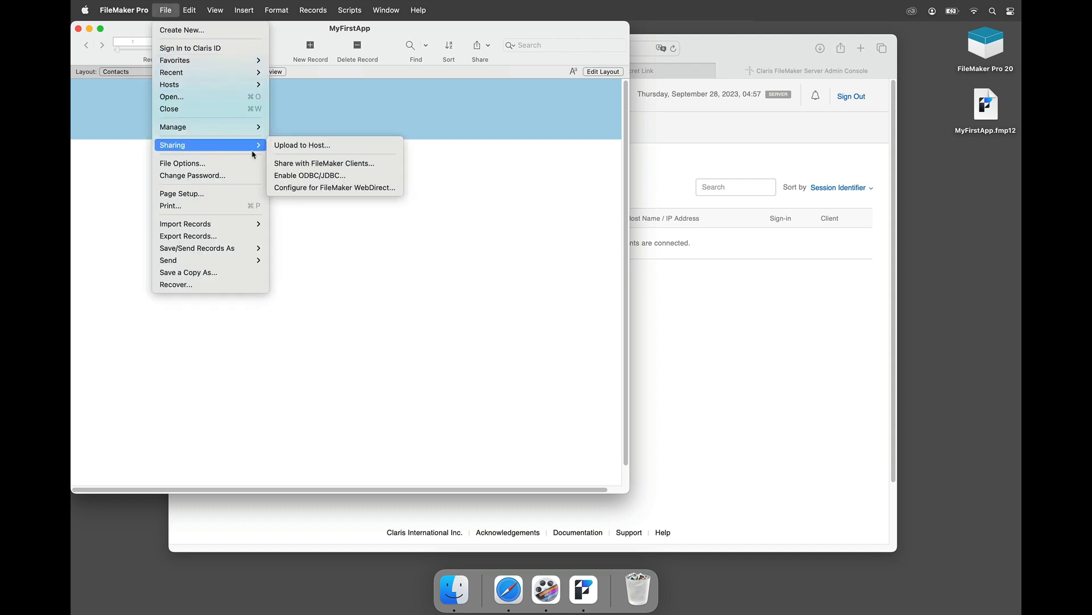
pyautogui.click(290, 147)
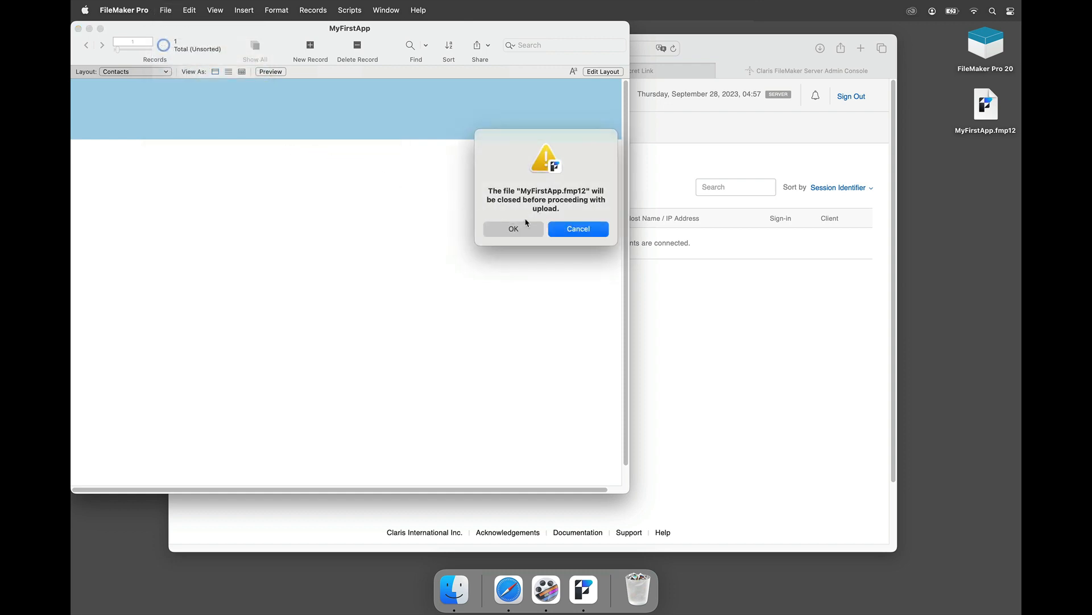
pyautogui.click(523, 230)
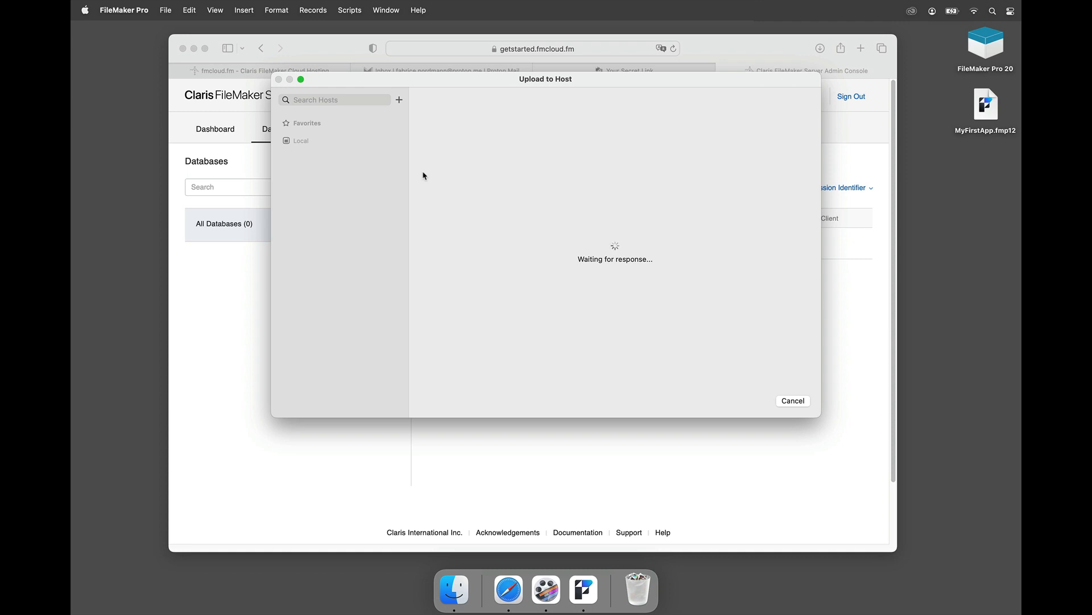
# Step: Add getstarted.fmcloud.fm as a favourite host
pyautogui.click(399, 102)
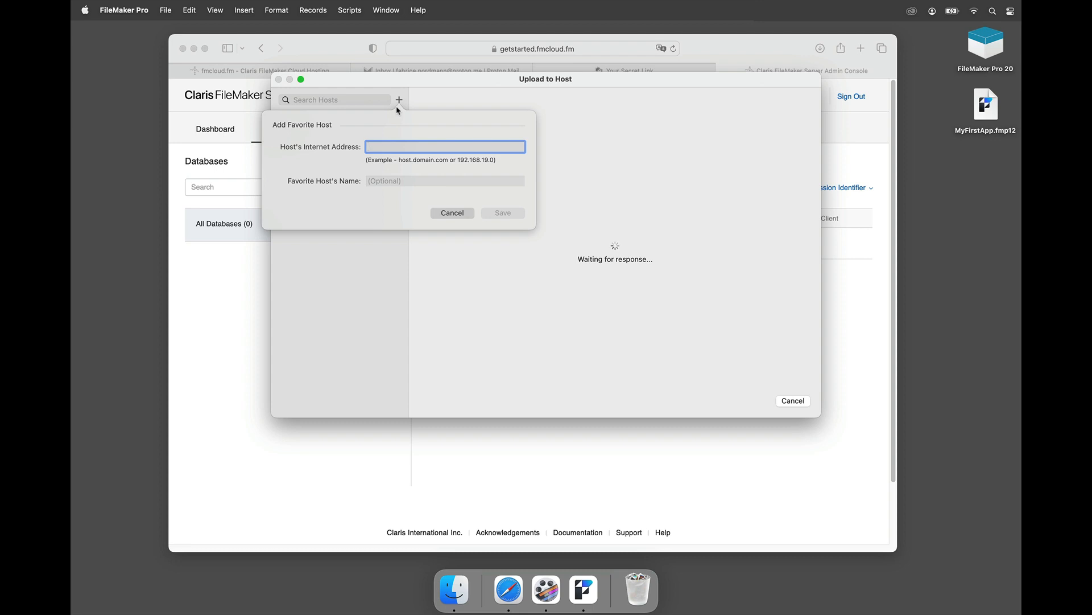
pyautogui.write('getsas')
pyautogui.write('tar')
pyautogui.write('ted.fmcloud.fm')
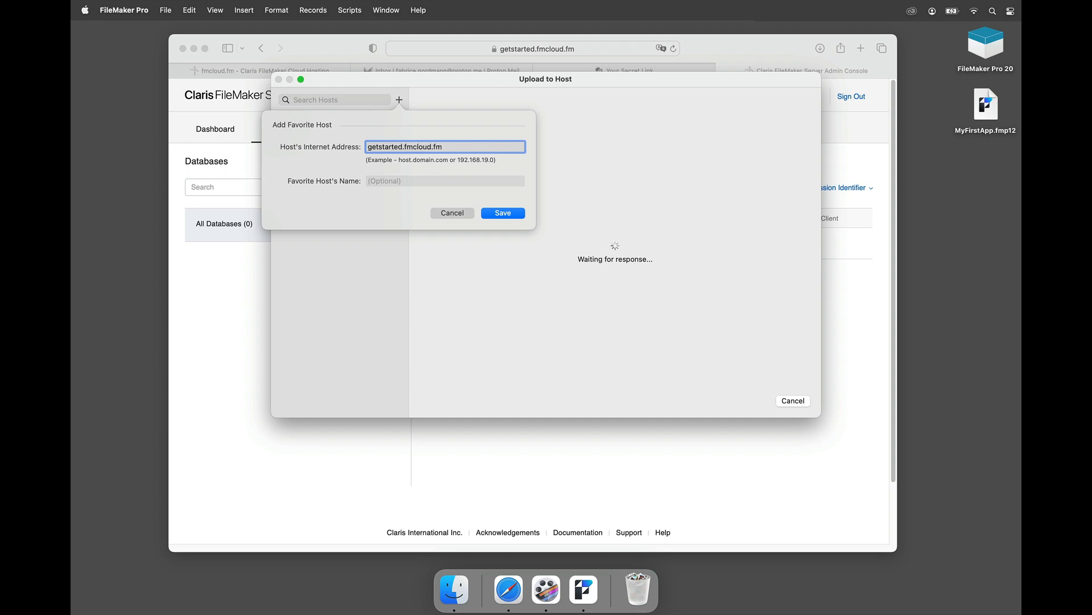
pyautogui.click(490, 214)
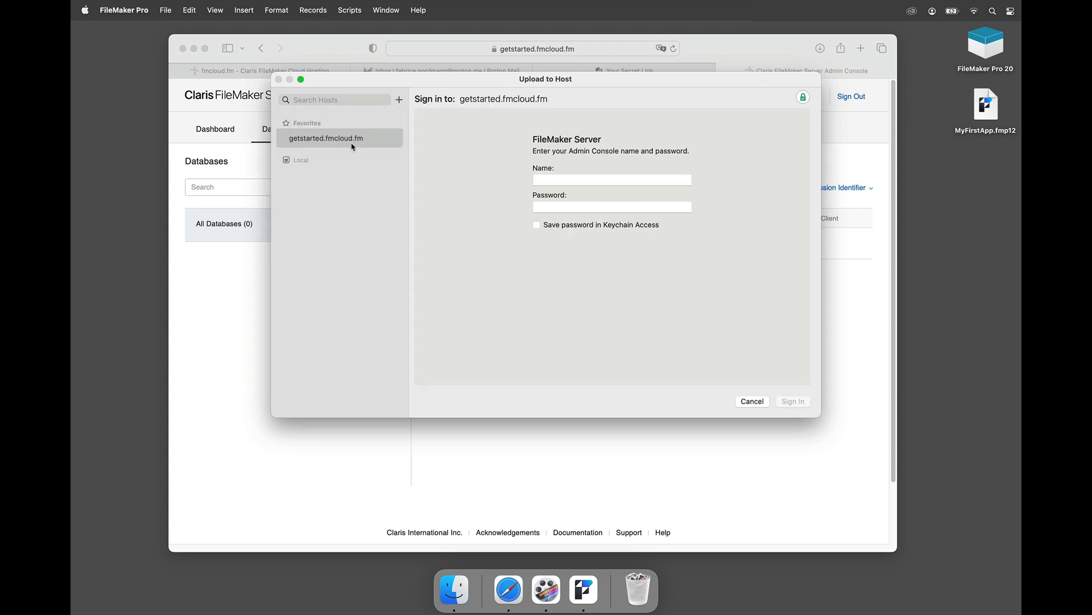
# Step: Enter the admin console name, paste the password copied from Safari's secret link, and save it in Keychain
pyautogui.click(553, 181)
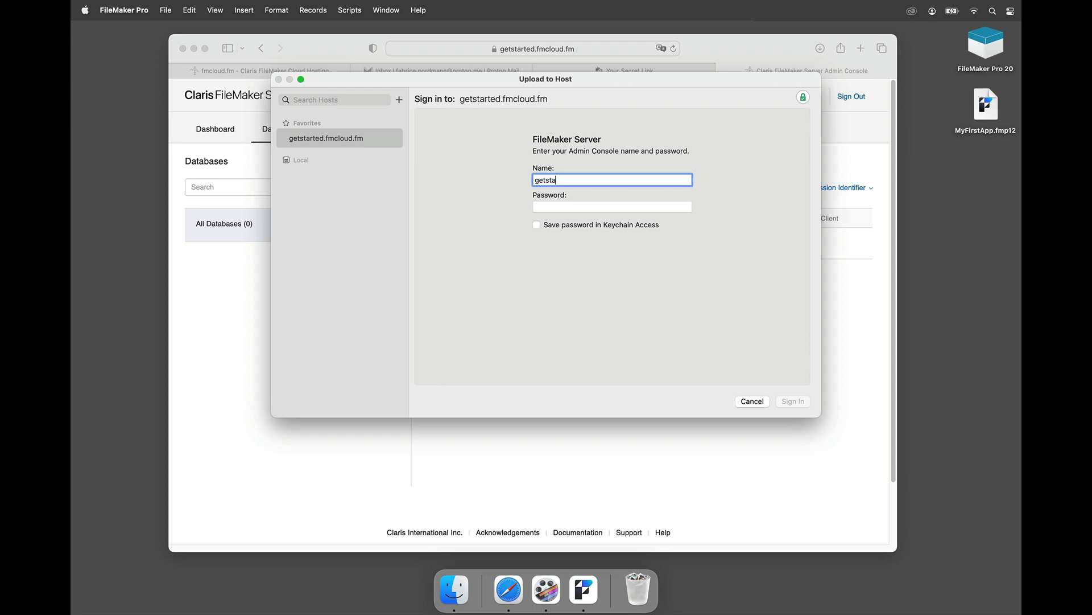
pyautogui.press('Tab')
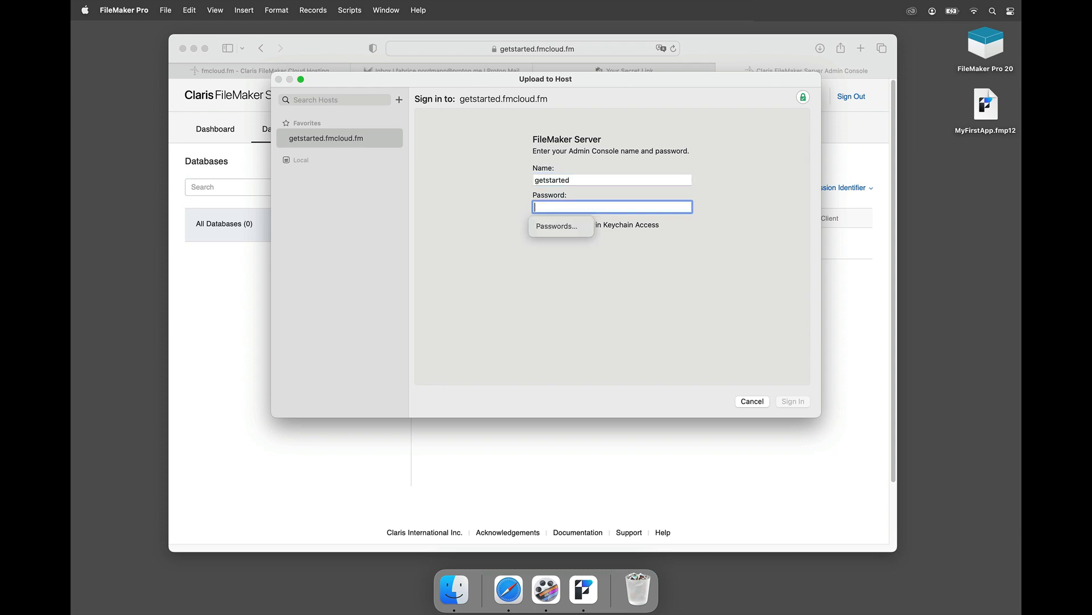
pyautogui.click(358, 44)
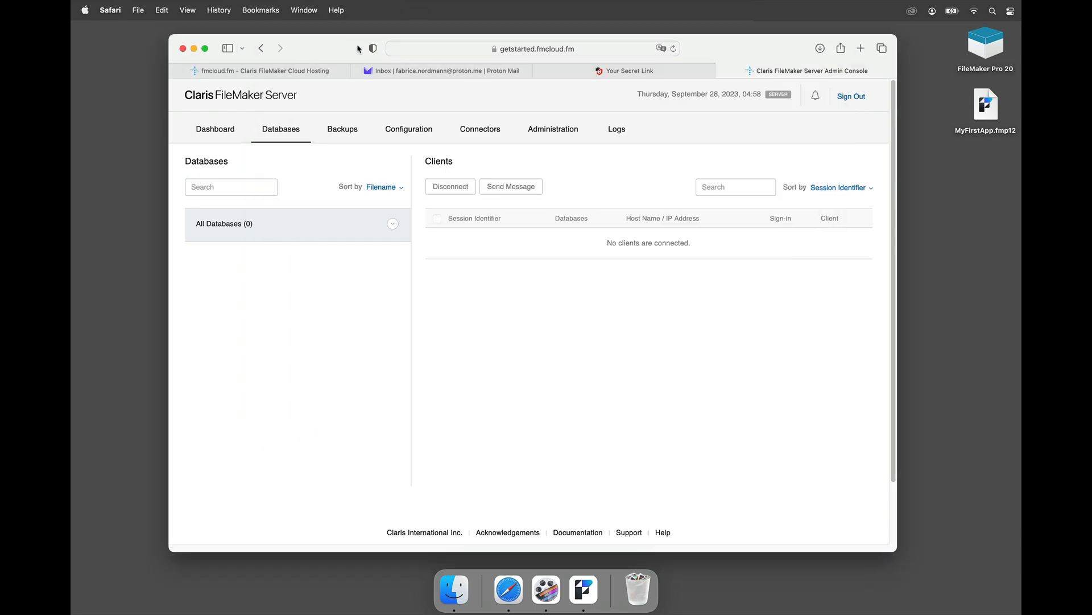
pyautogui.click(578, 73)
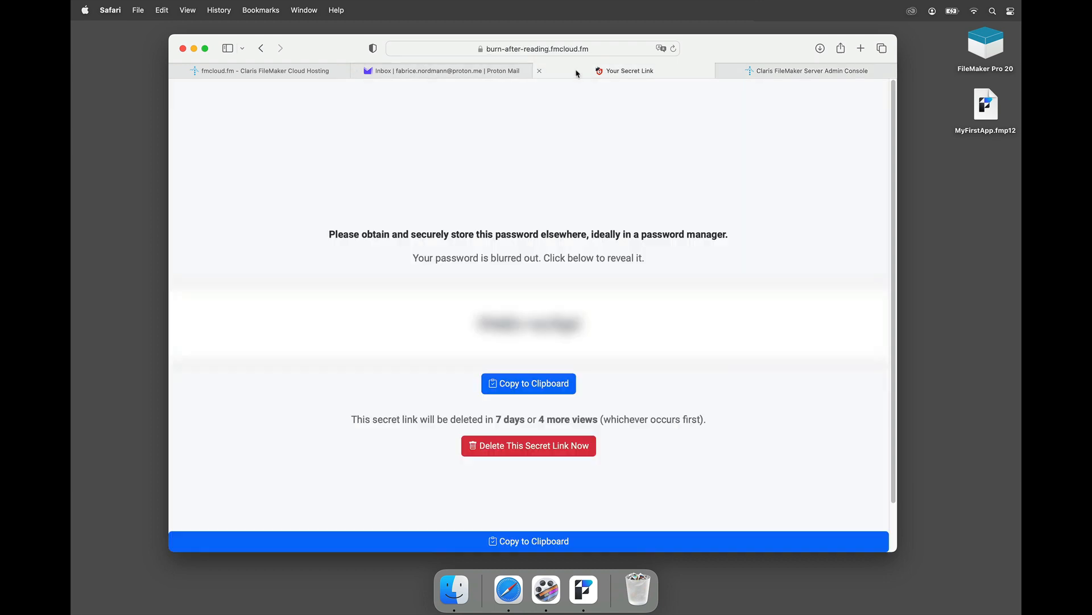
pyautogui.click(541, 385)
pyautogui.click(581, 586)
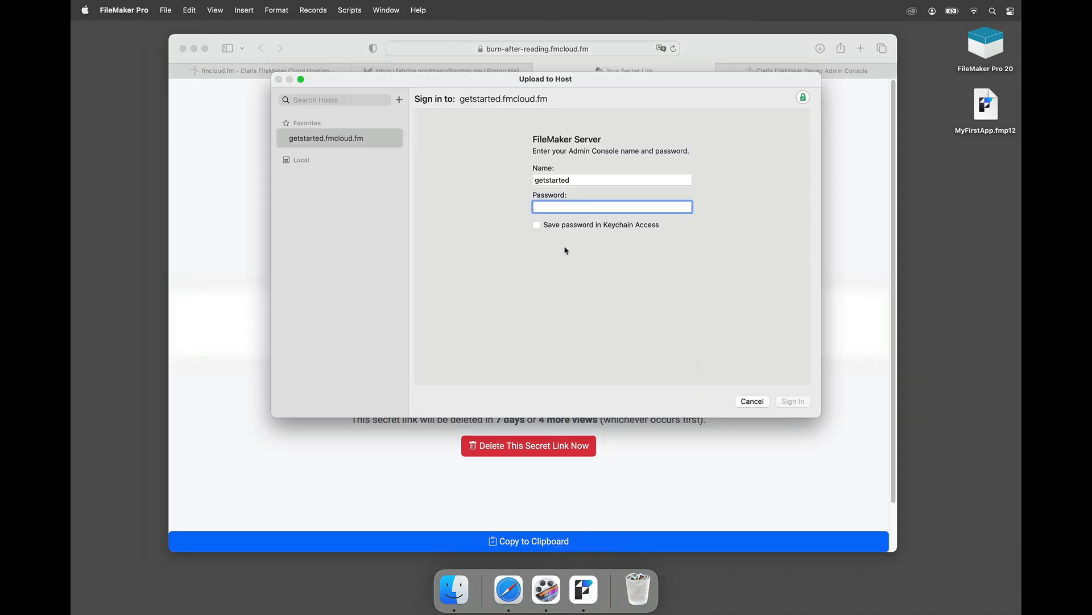
pyautogui.press('super+v')
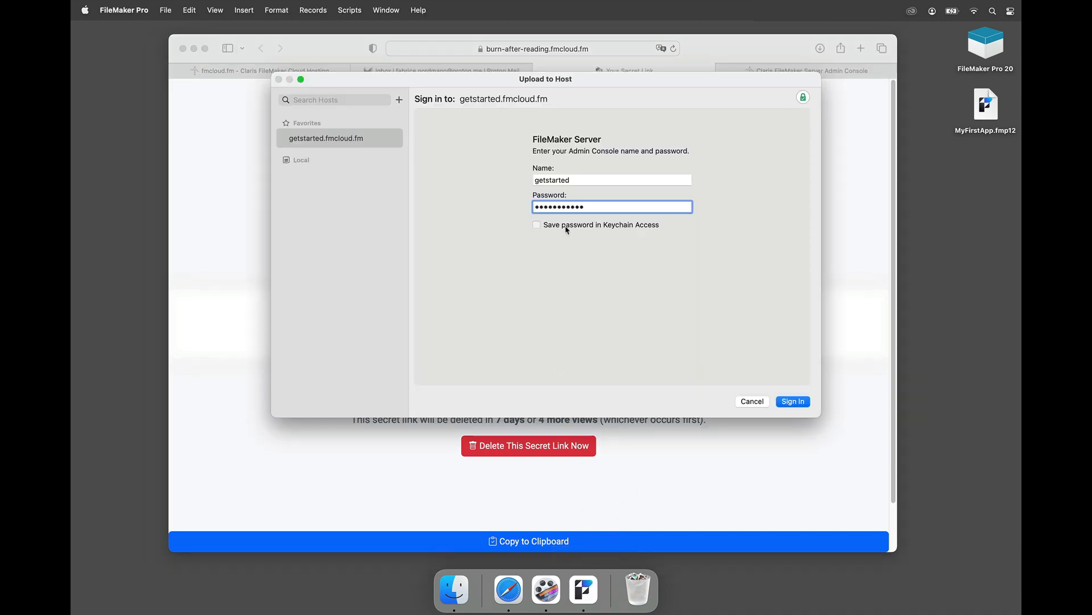
pyautogui.click(567, 229)
# Step: Sign in to the host and set FMS_DB as the upload destination folder
pyautogui.press('Return')
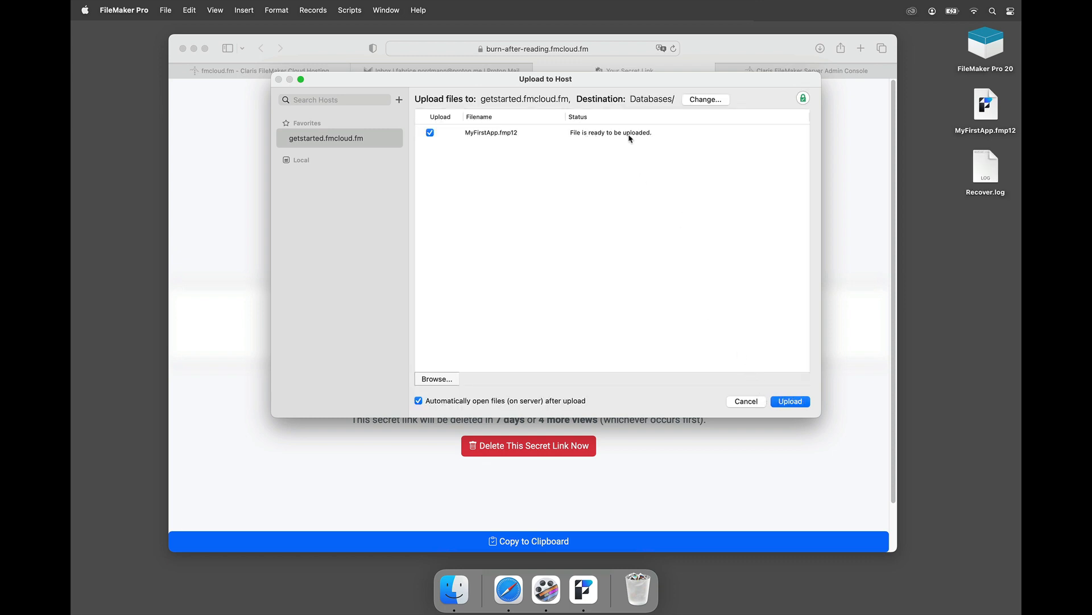
pyautogui.click(702, 100)
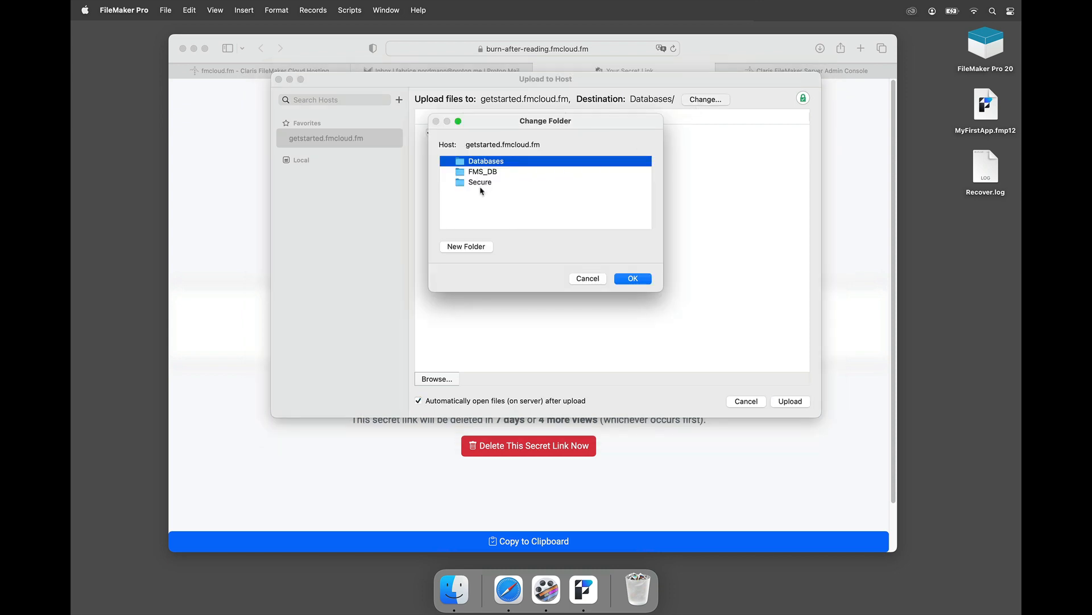
pyautogui.click(488, 172)
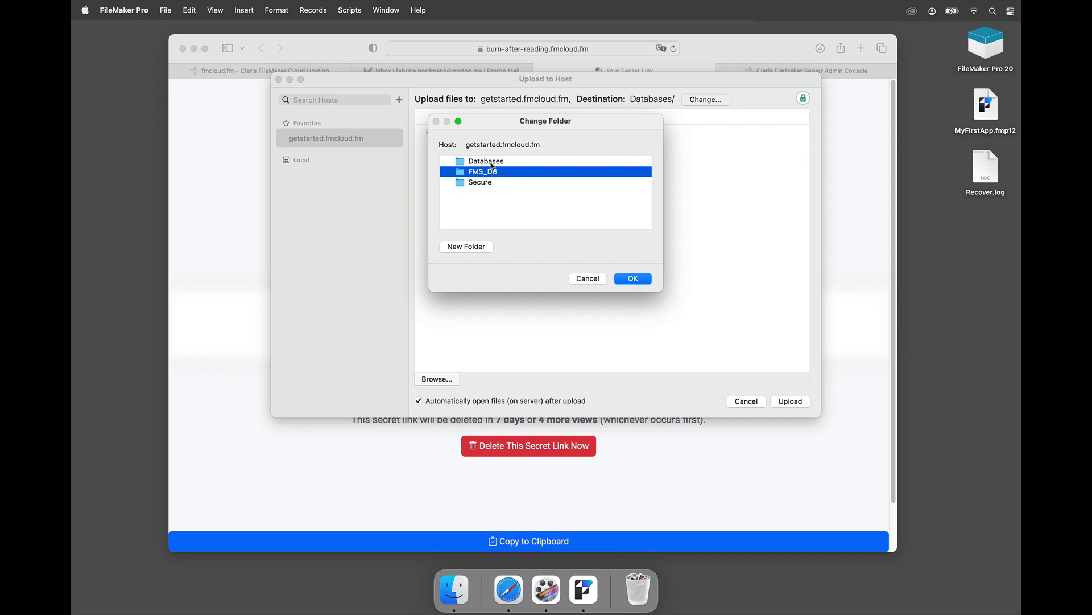
pyautogui.click(624, 280)
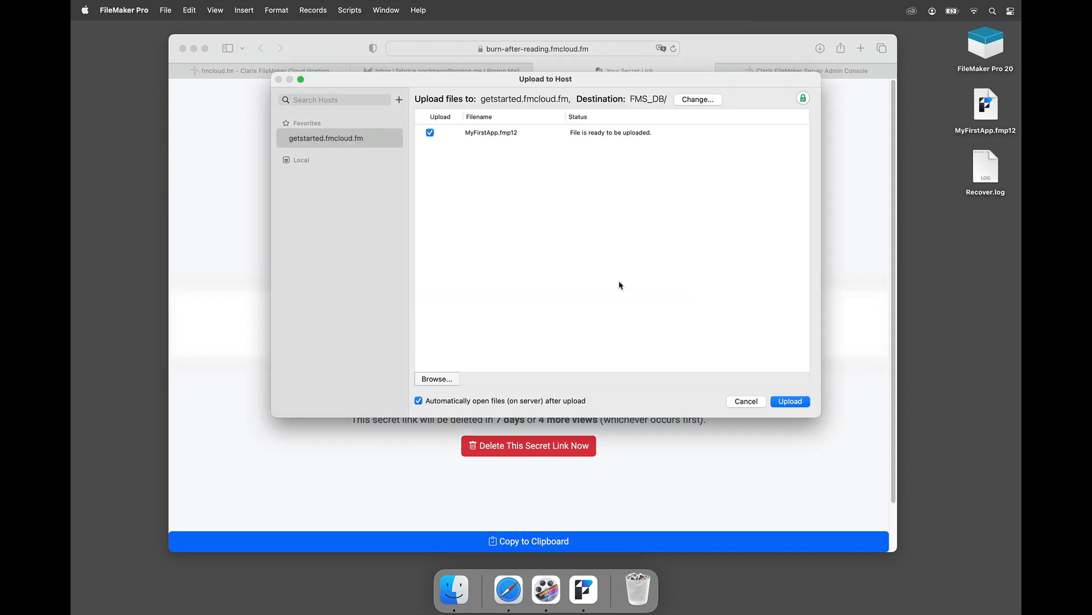
# Step: Add MyFirstApp.fmp12 to the upload list and upload it to the server
pyautogui.click(448, 380)
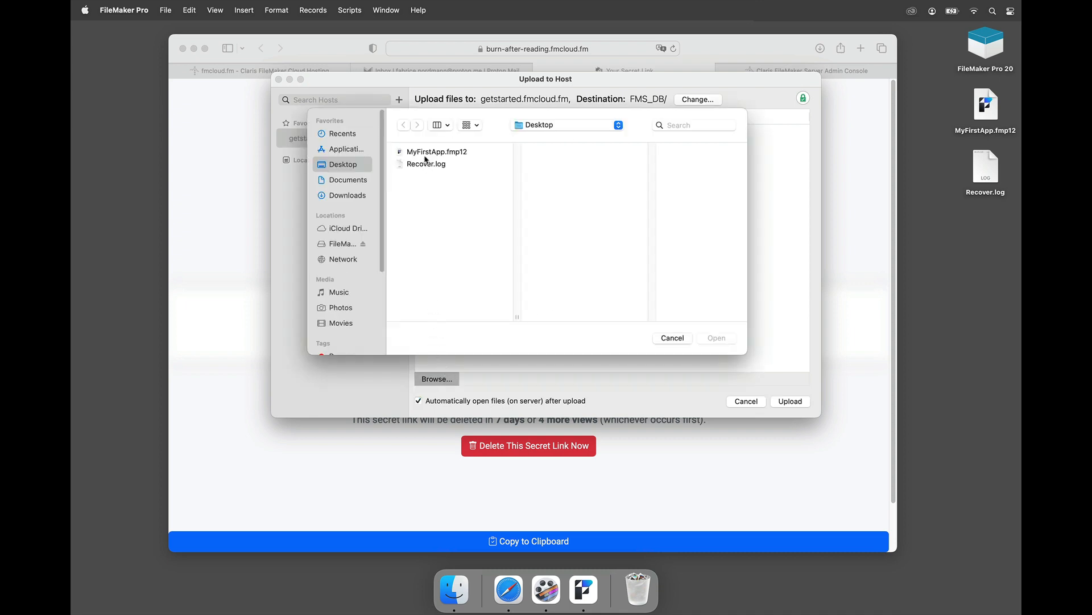
pyautogui.click(426, 154)
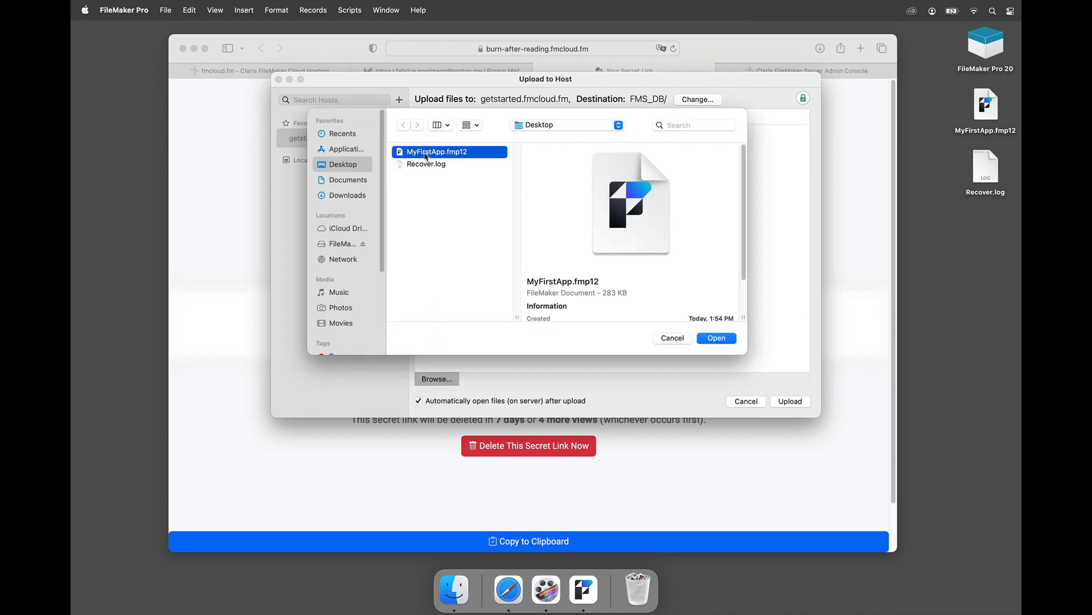
pyautogui.click(421, 176)
pyautogui.click(422, 165)
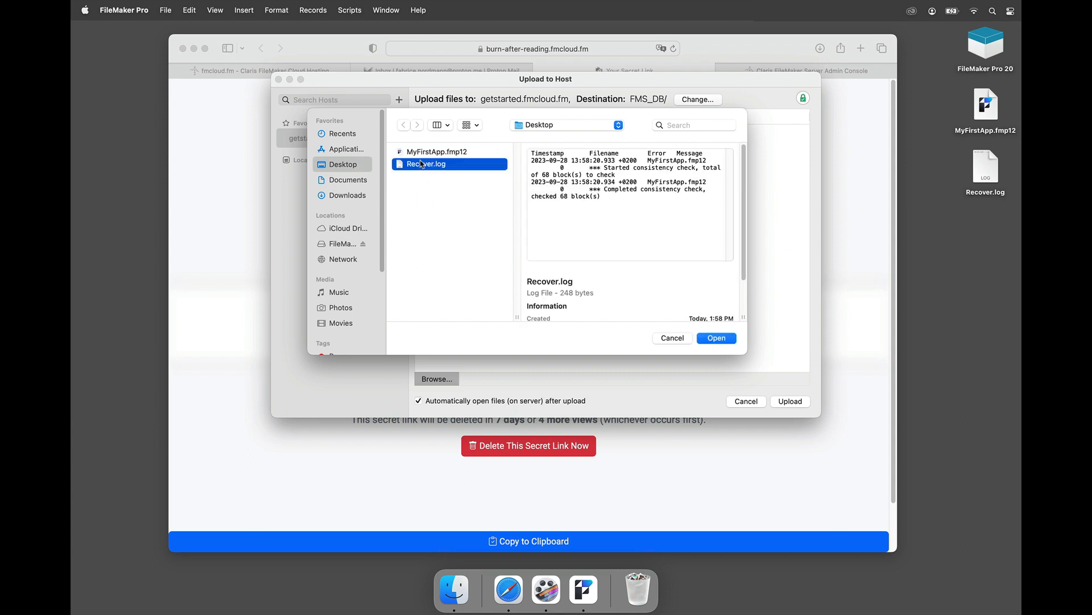
pyautogui.press('super+a')
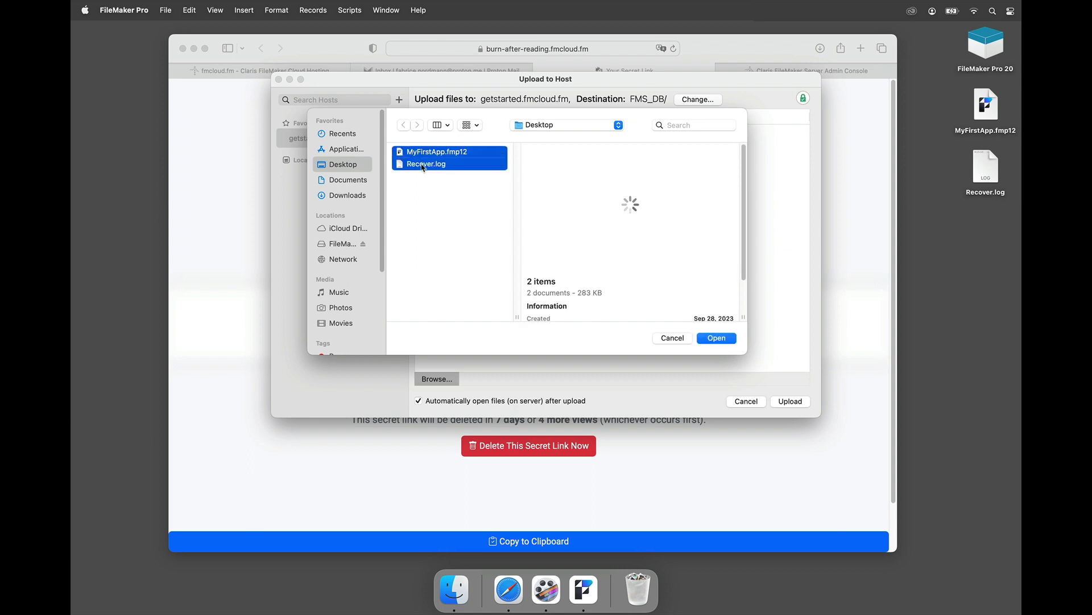
pyautogui.keyDown('super'); pyautogui.click(424, 166); pyautogui.keyUp('super')
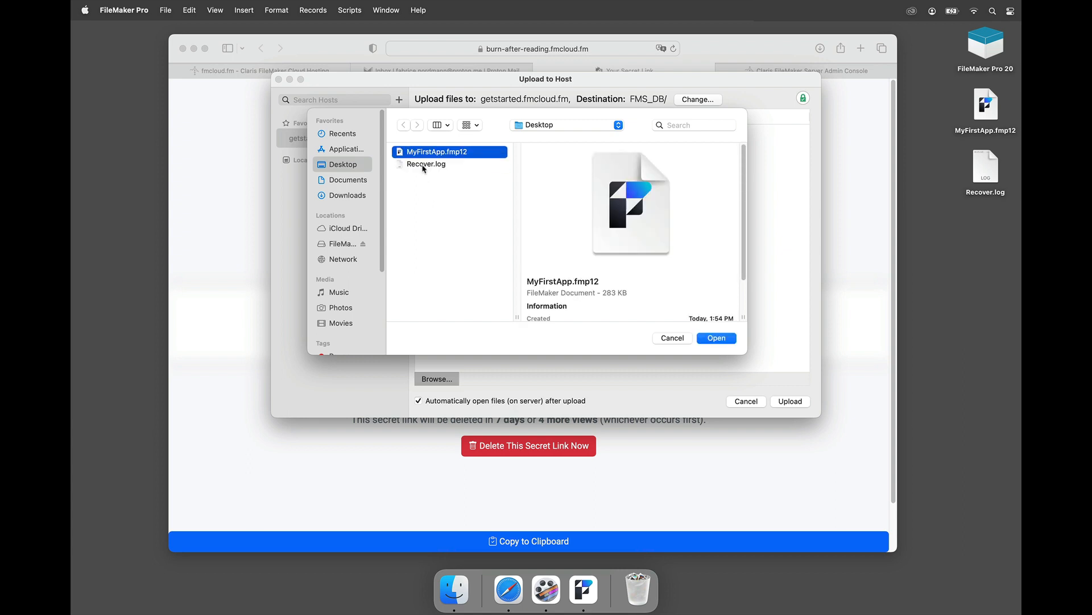
pyautogui.click(714, 340)
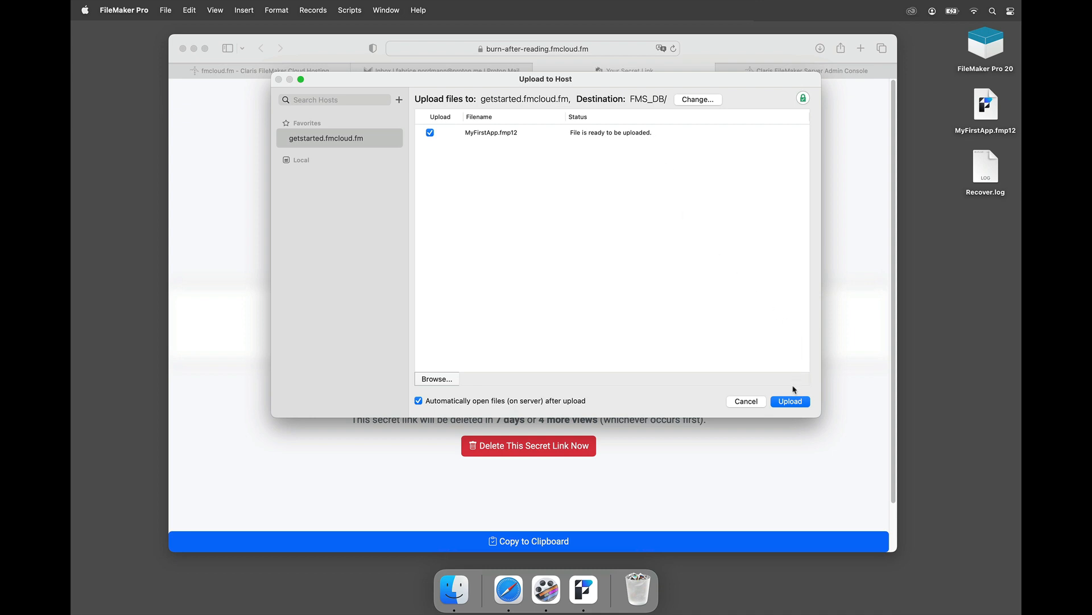
pyautogui.click(790, 401)
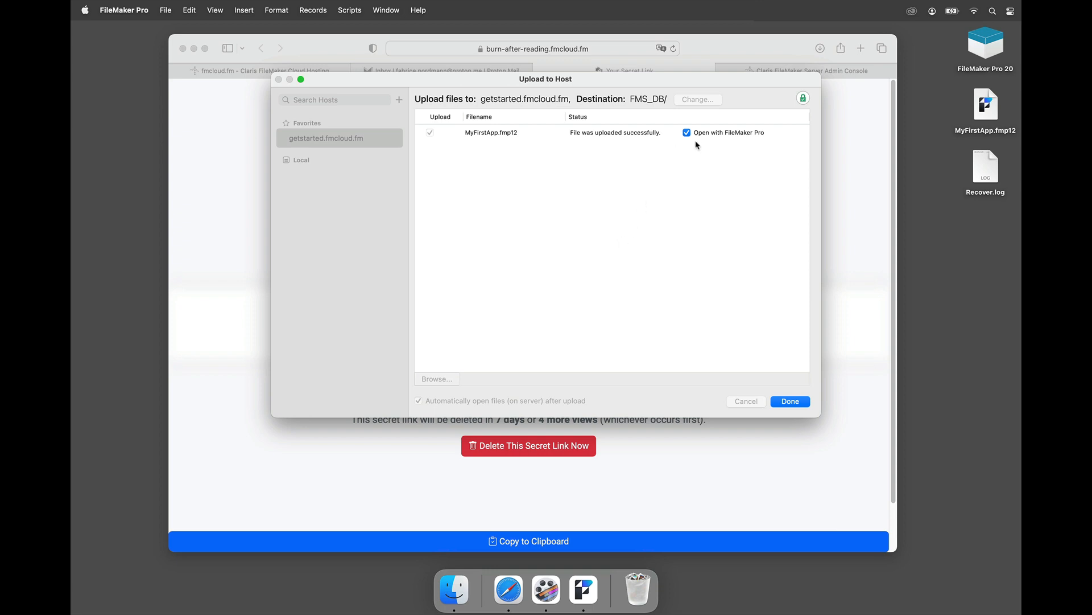
pyautogui.click(792, 404)
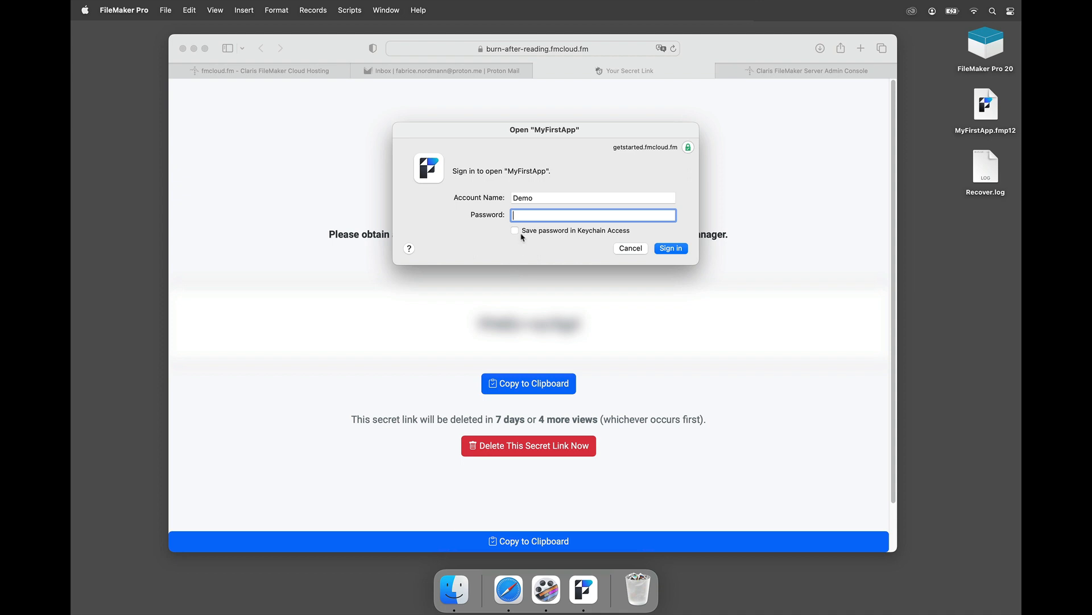
# Step: Sign in to the hosted MyFirstApp with the admin account name and password
pyautogui.hotkey('shift', 'Tab')
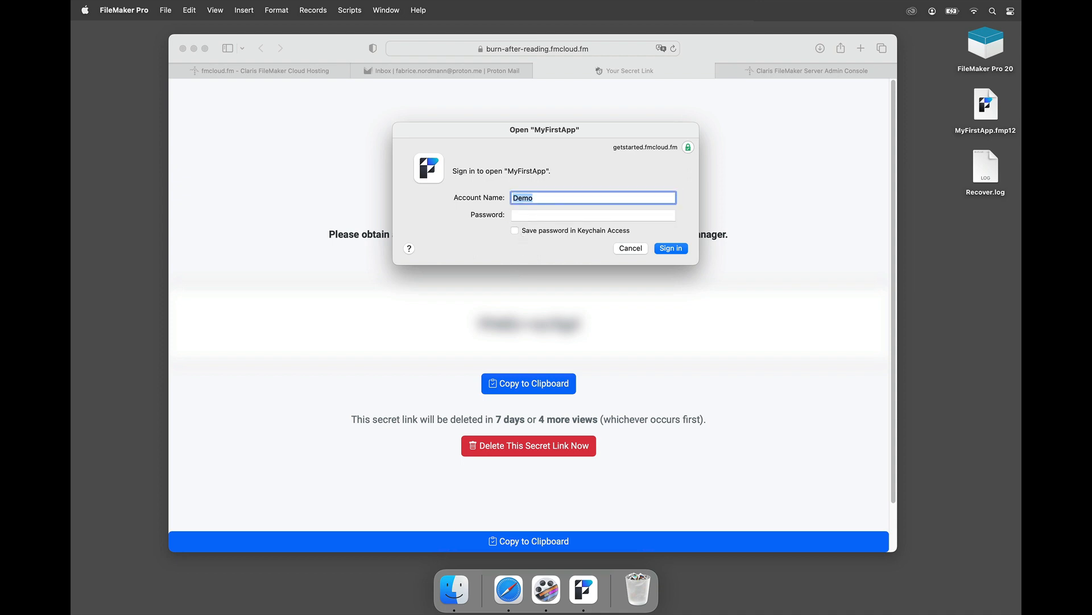
pyautogui.write('admin')
pyautogui.press('Tab')
pyautogui.write('••')
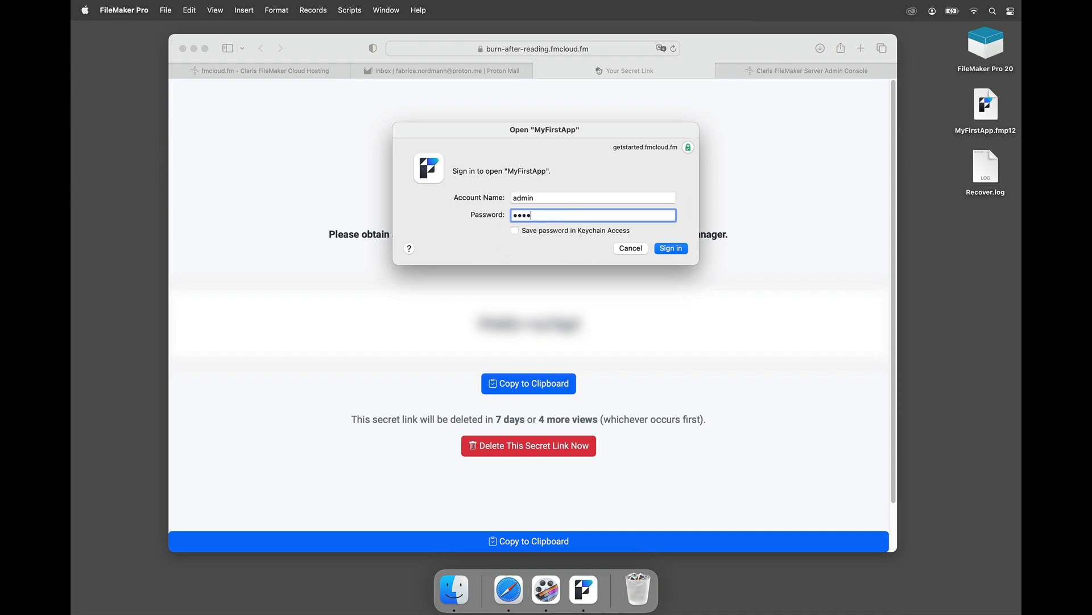
pyautogui.click(667, 249)
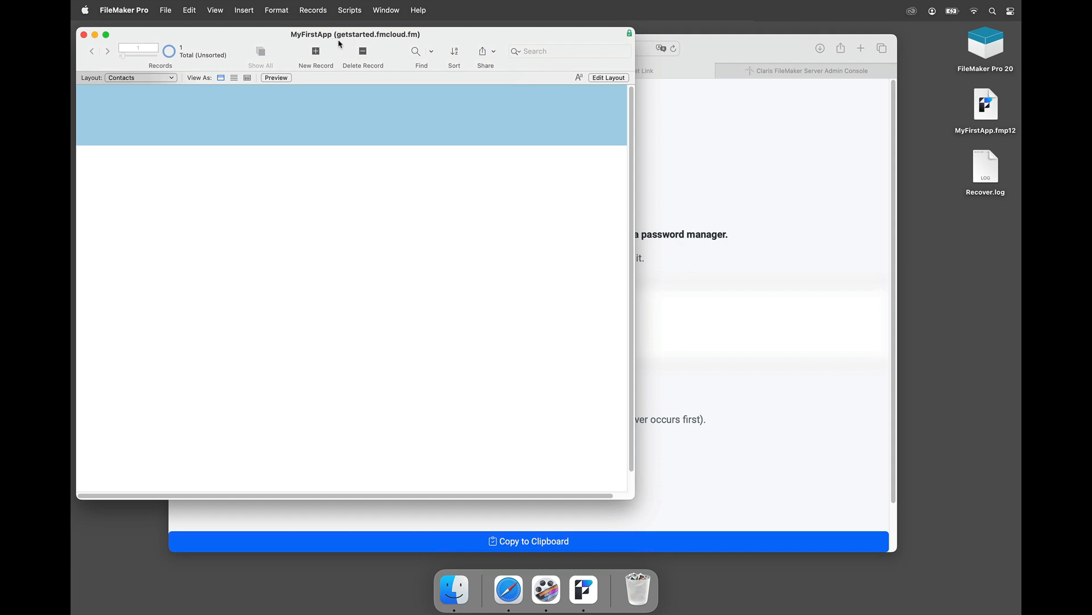
# Step: Open Manage Database and close it without changes
pyautogui.click(166, 10)
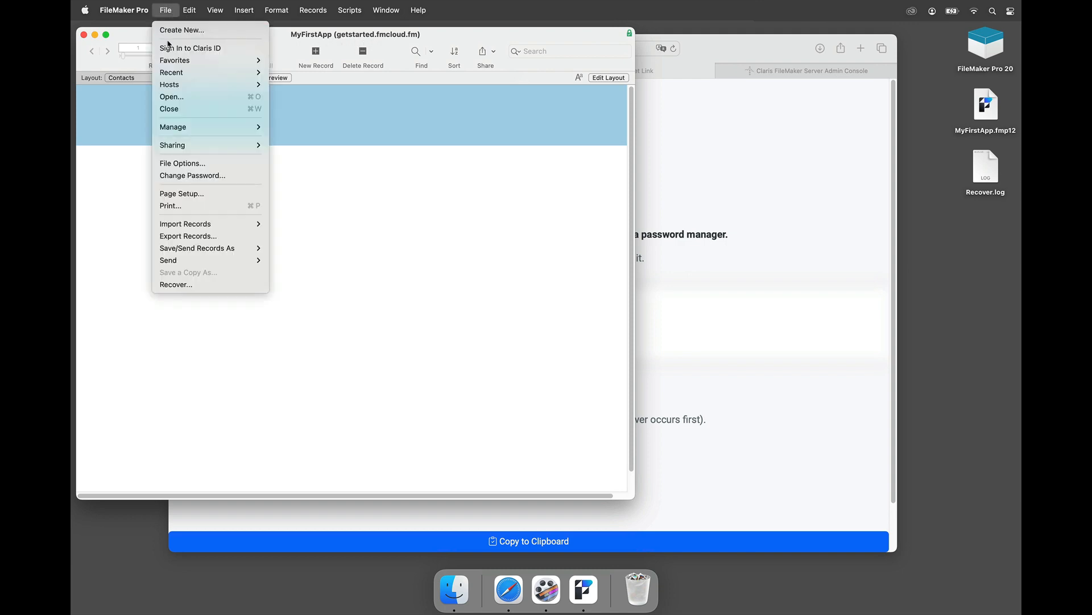
pyautogui.click(293, 127)
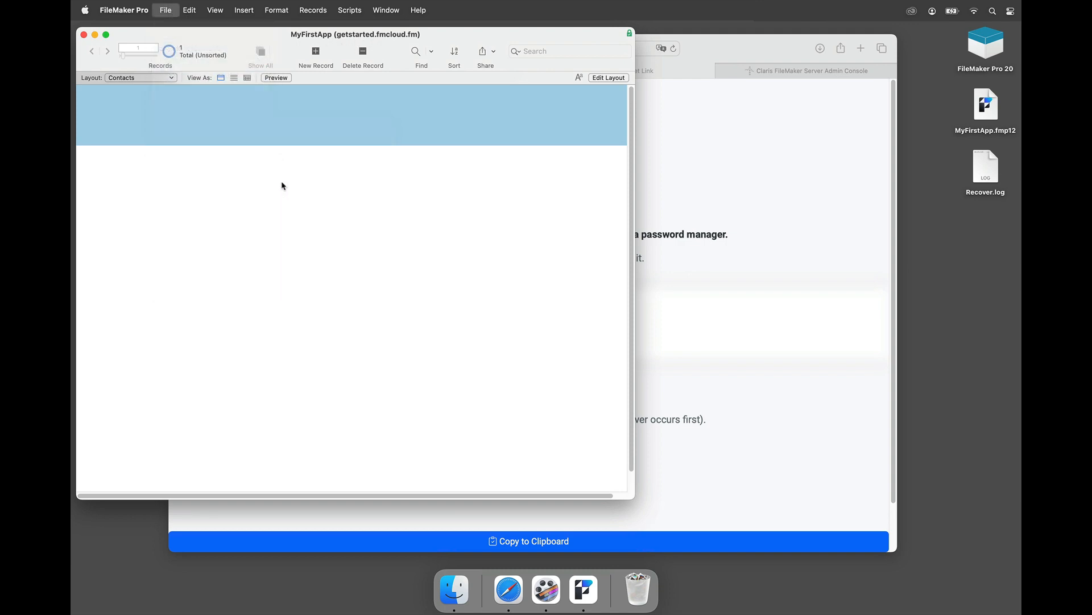
pyautogui.moveTo(427, 157); pyautogui.dragTo(264, 122)
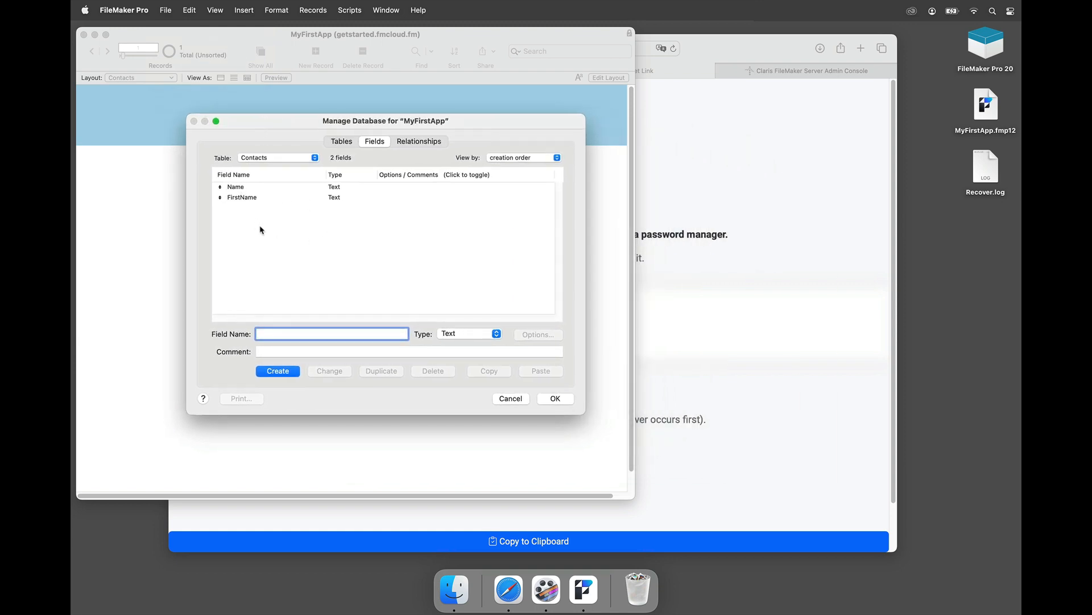
pyautogui.click(511, 403)
pyautogui.click(165, 8)
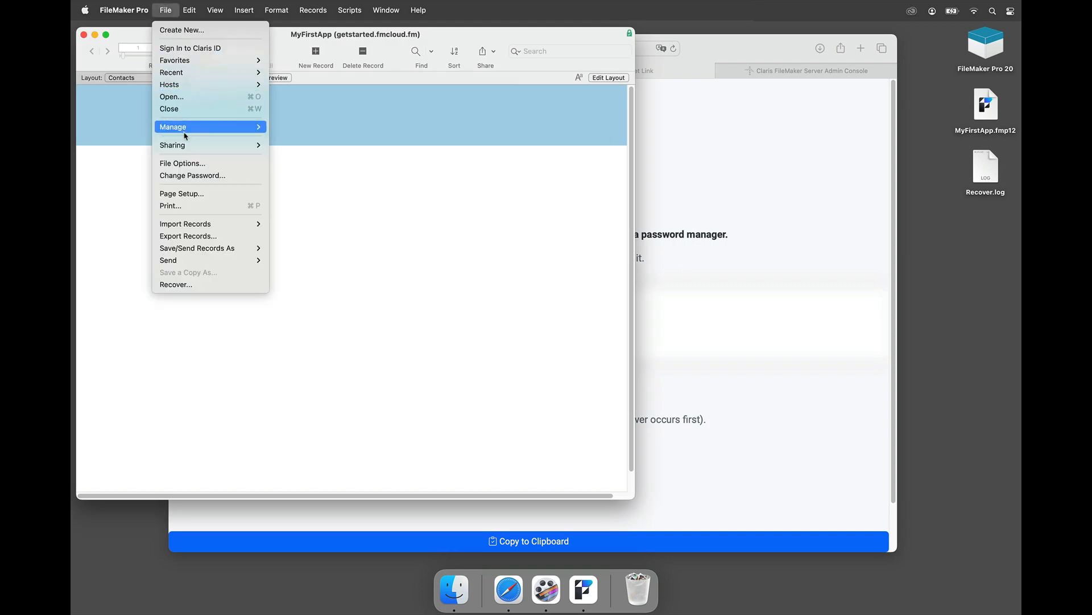
# Step: Review the Admin and Guest accounts in Manage Security, then go to Safari's Admin Console tab
pyautogui.moveTo(185, 135)
pyautogui.click(289, 140)
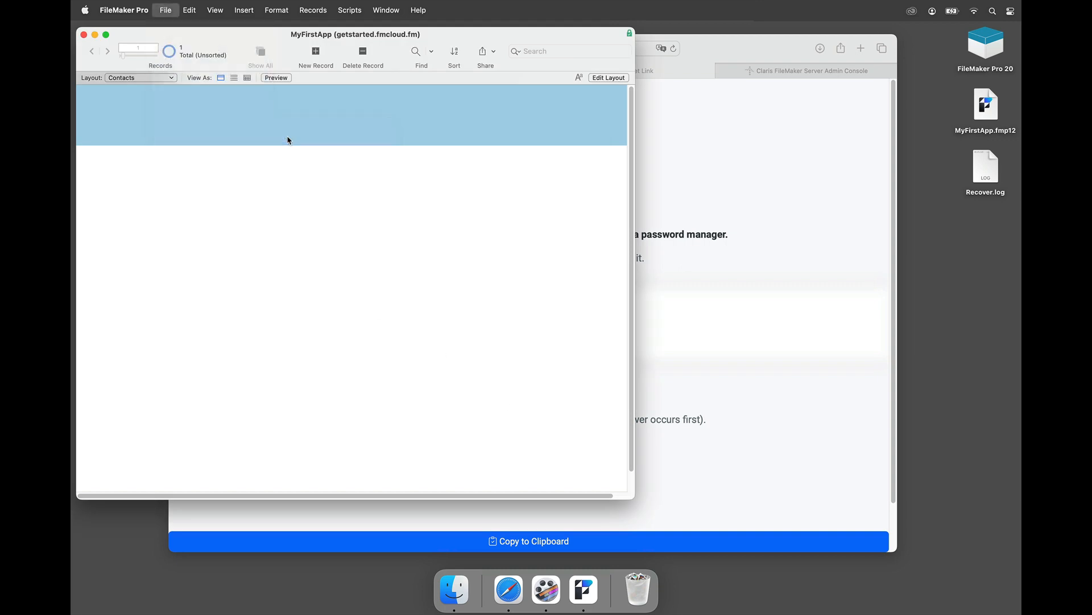
pyautogui.click(435, 139)
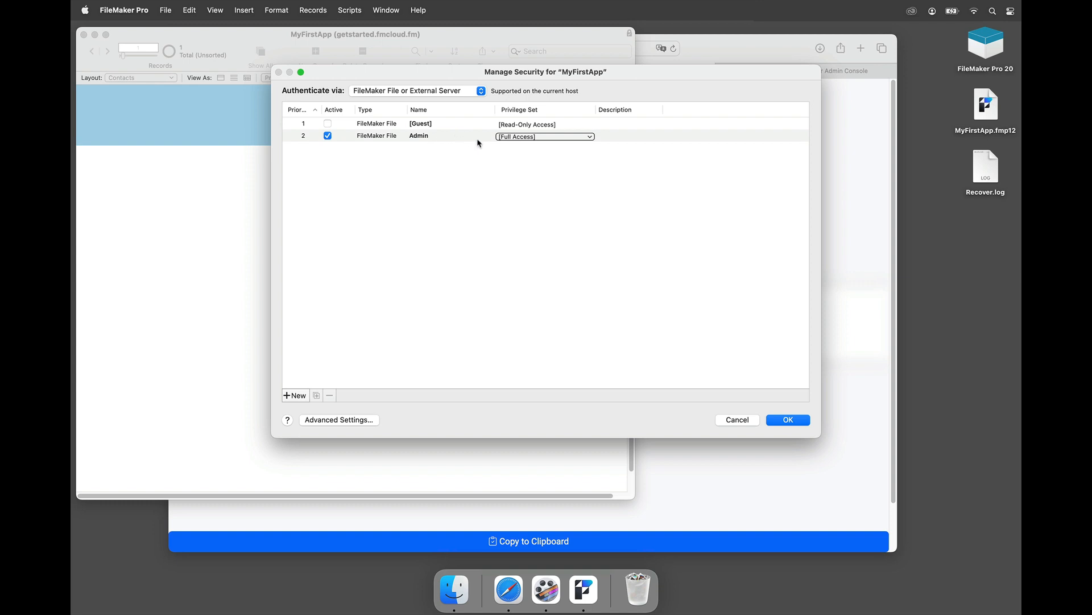
pyautogui.click(449, 162)
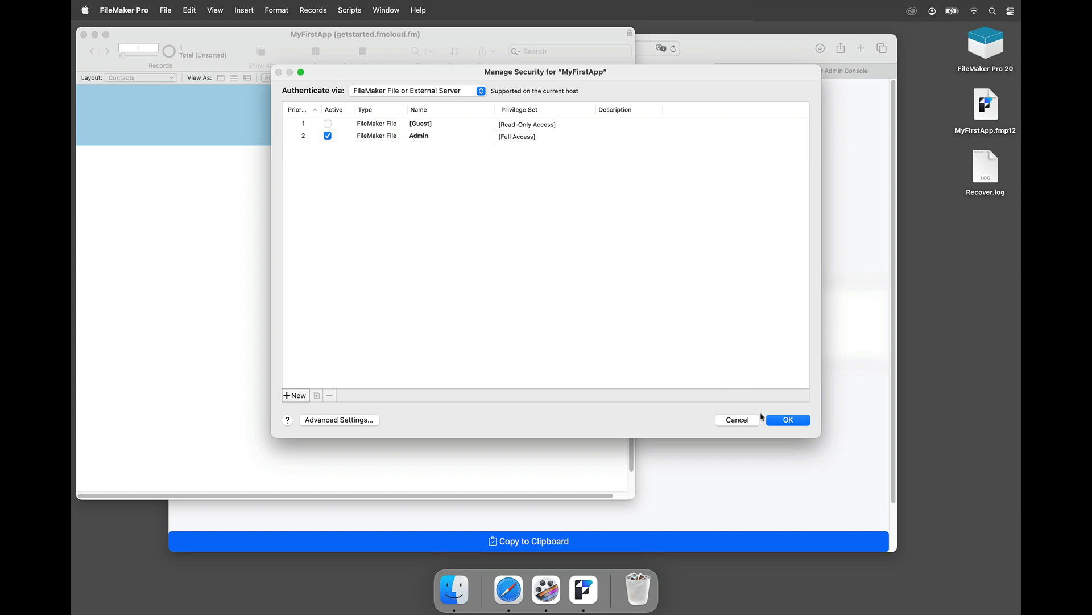
pyautogui.click(787, 423)
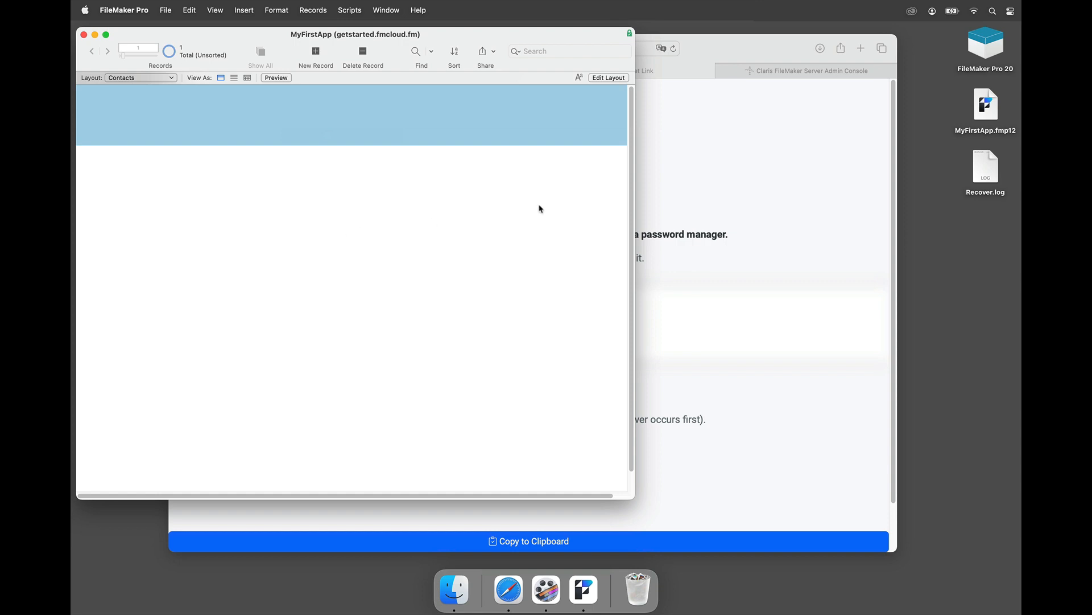
pyautogui.click(724, 156)
pyautogui.click(808, 70)
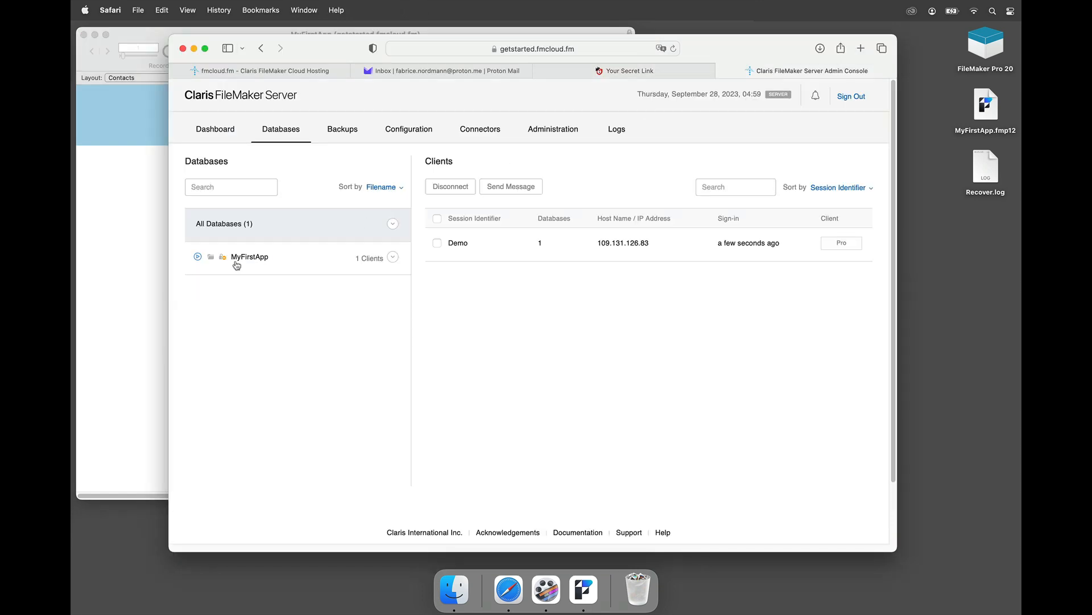
# Step: Select MyFirstApp under Databases to list its clients, including the FileMaker Pro admin session
pyautogui.click(277, 262)
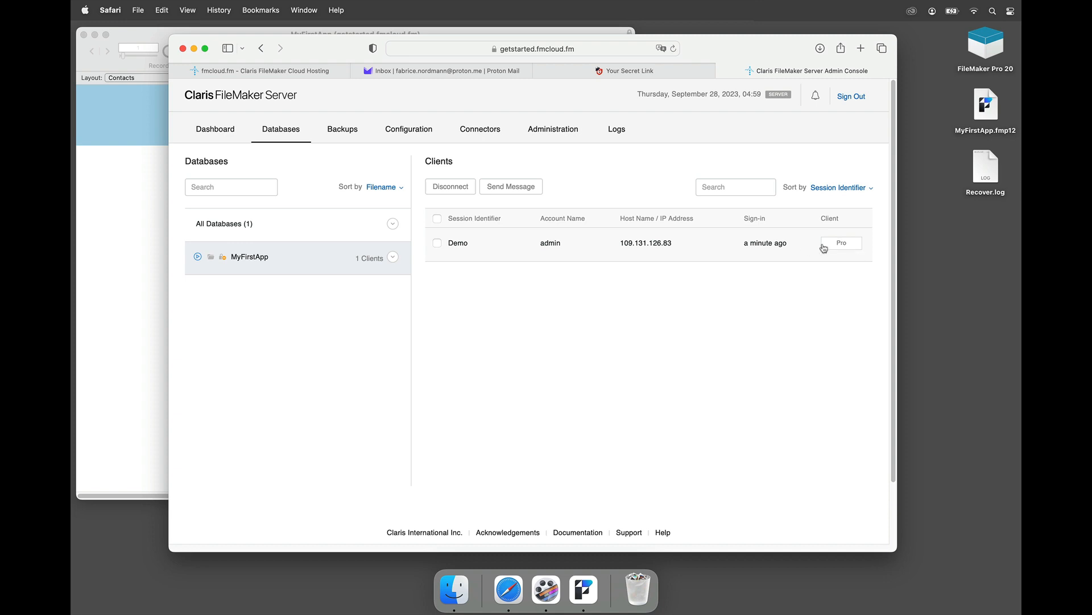
pyautogui.moveTo(750, 243)
# Step: Scroll the fmcloud.fm welcome email in Proton Mail to the Web Direct link, then return to the Admin Console
pyautogui.click(498, 75)
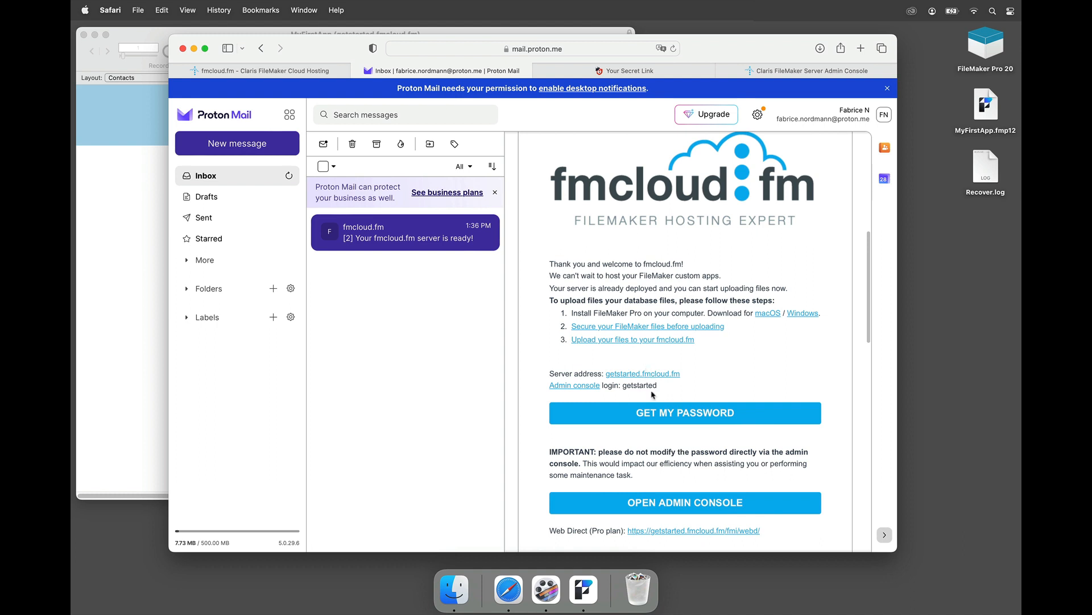
pyautogui.scroll(-4, 660, 434)
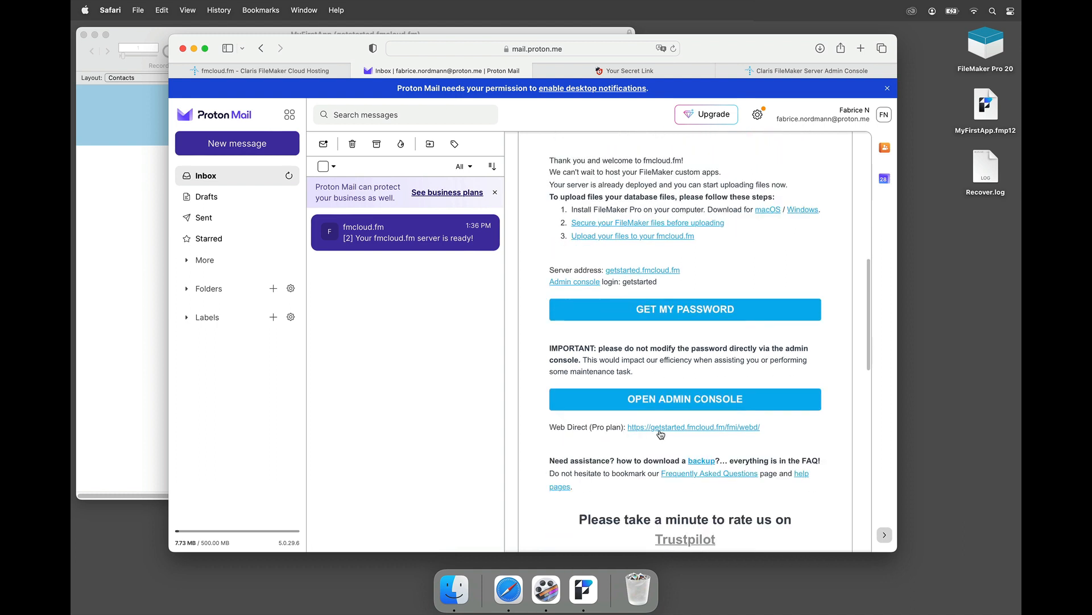
pyautogui.scroll(-2, 667, 453)
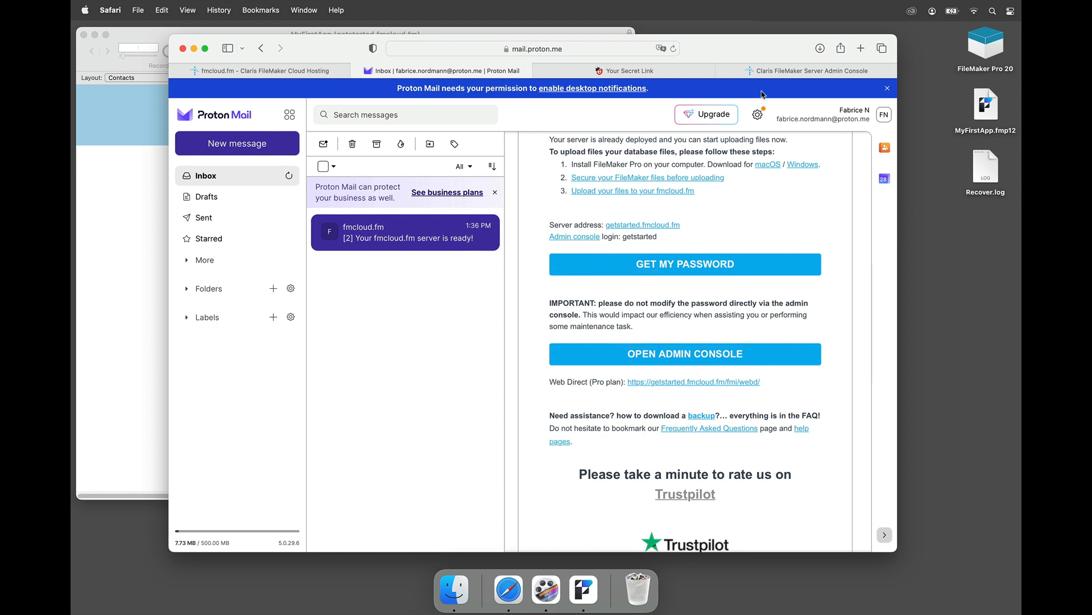
pyautogui.click(781, 73)
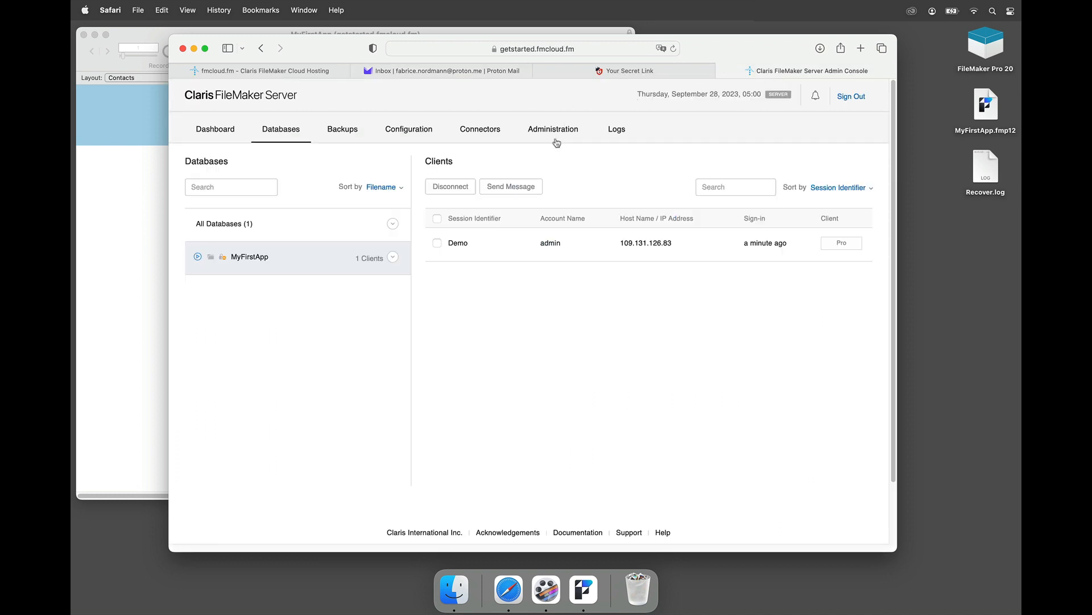
# Step: Under Connectors > Web Publishing, switch on the Primary Machine and enable FileMaker WebDirect
pyautogui.click(480, 132)
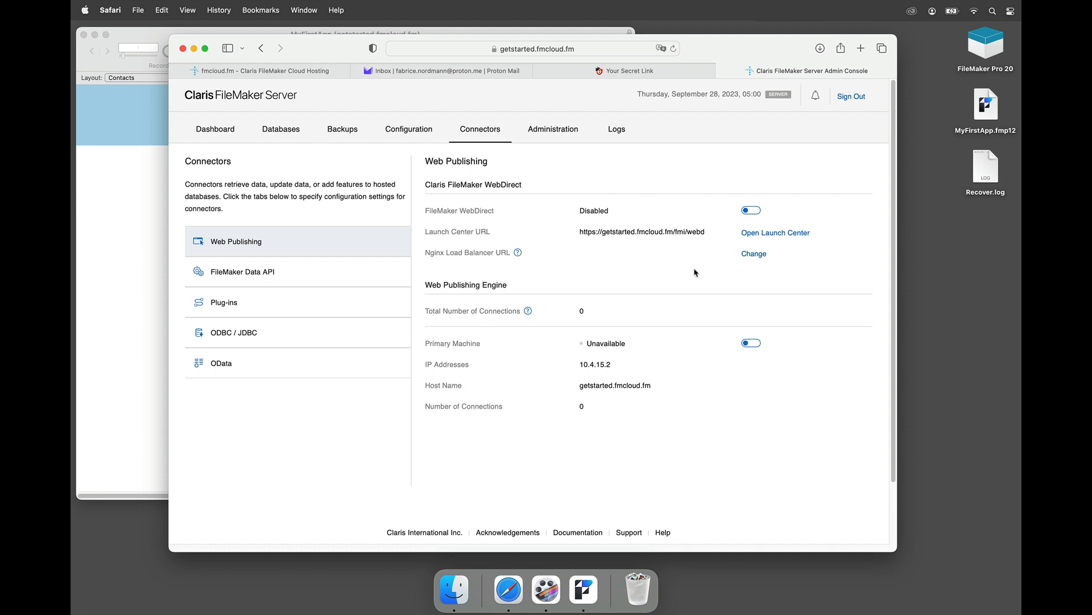
pyautogui.click(751, 345)
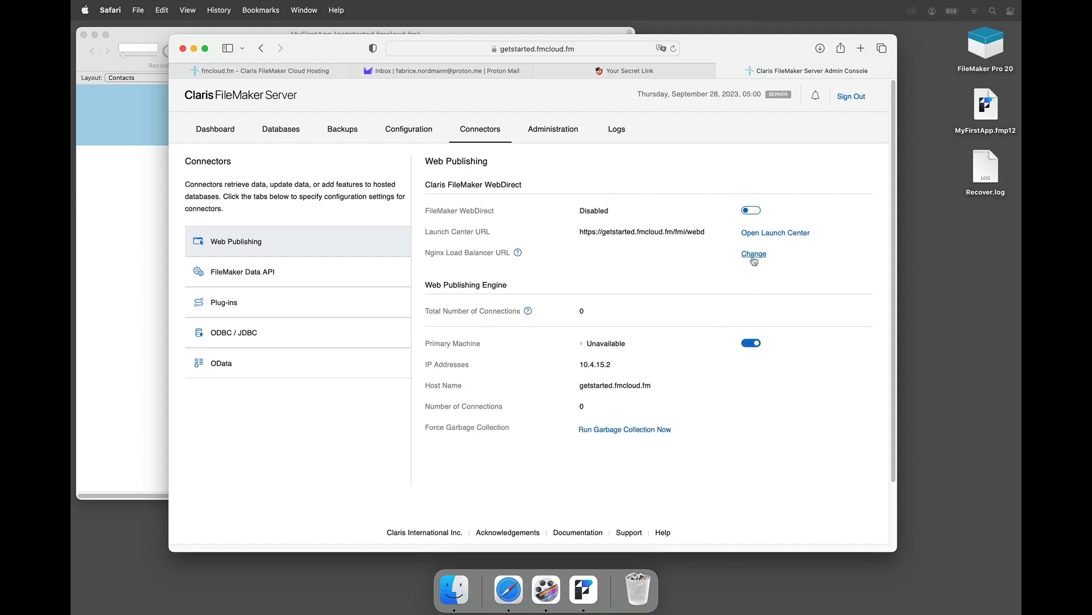
pyautogui.click(750, 211)
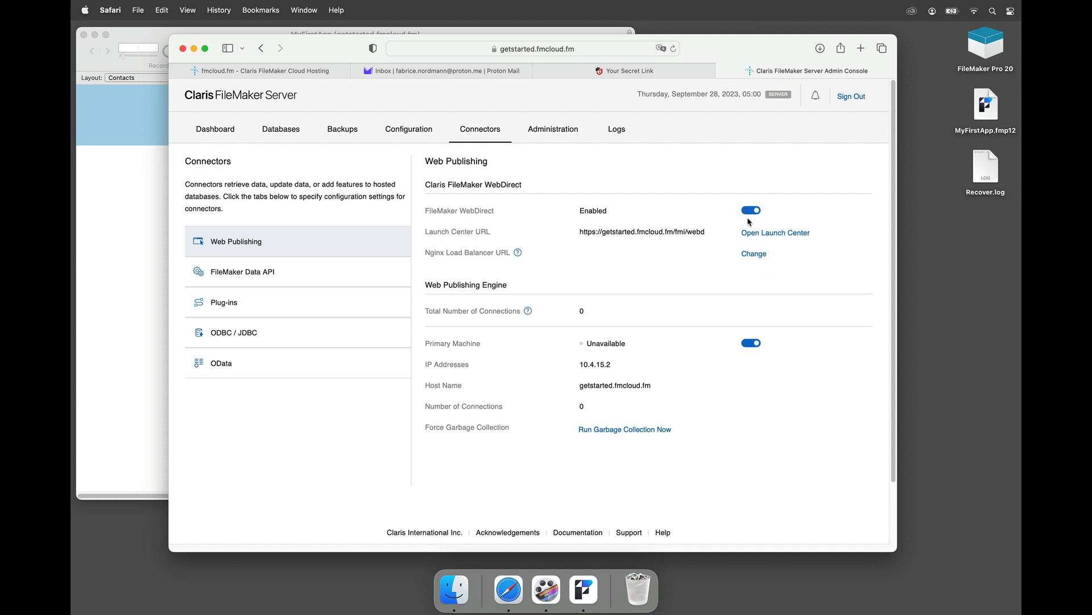
# Step: Load getstarted.fmcloud.fm/fmi/webd in a new Safari window to reach the WebDirect sign-in page
pyautogui.click(594, 49)
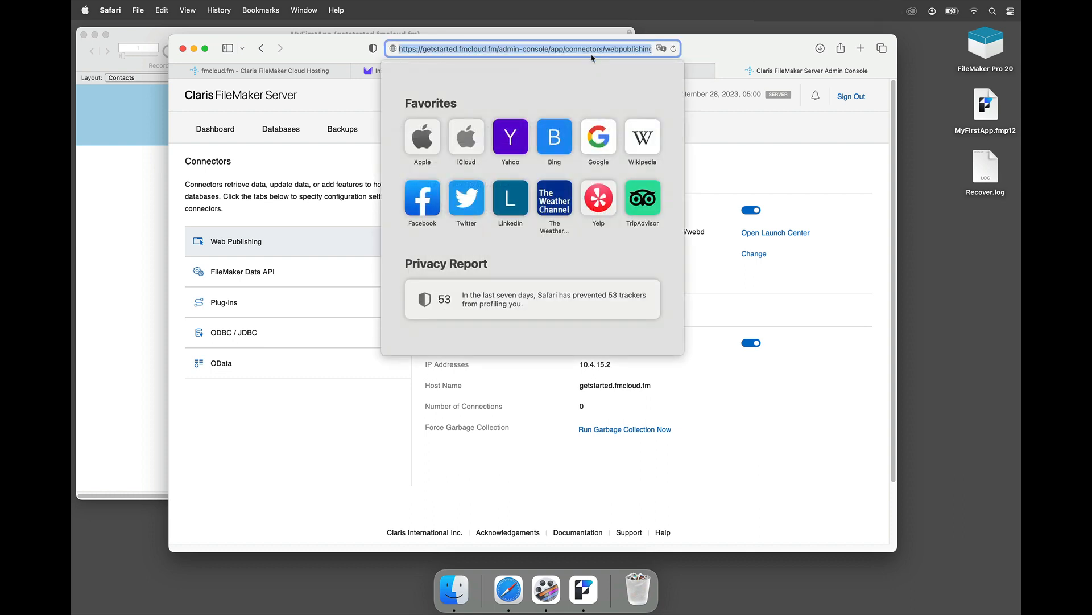
pyautogui.press('super+n')
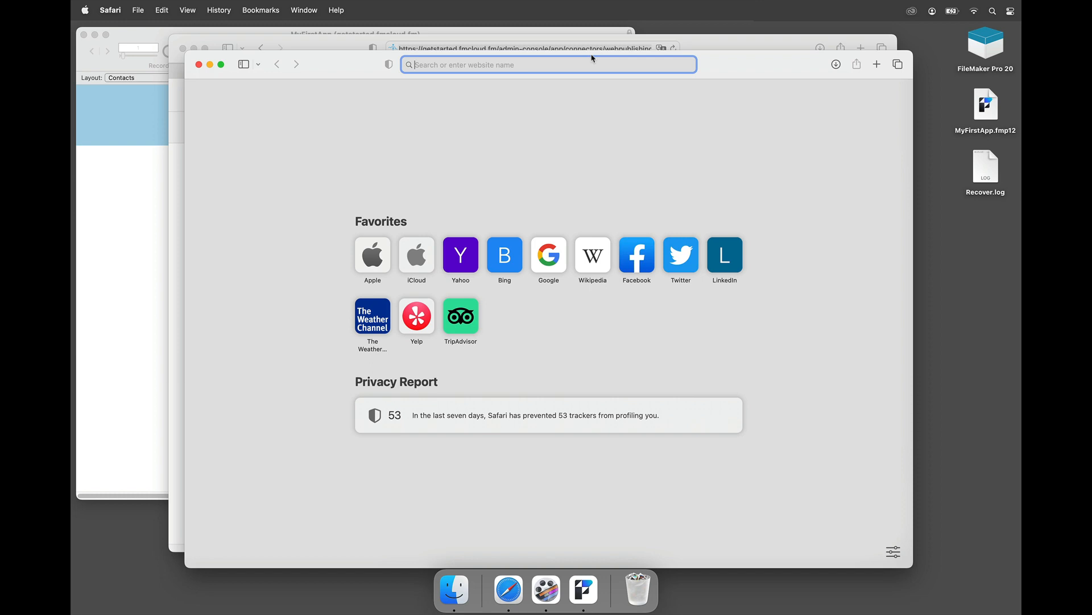
pyautogui.write('get')
pyautogui.press('Right')
pyautogui.write('/')
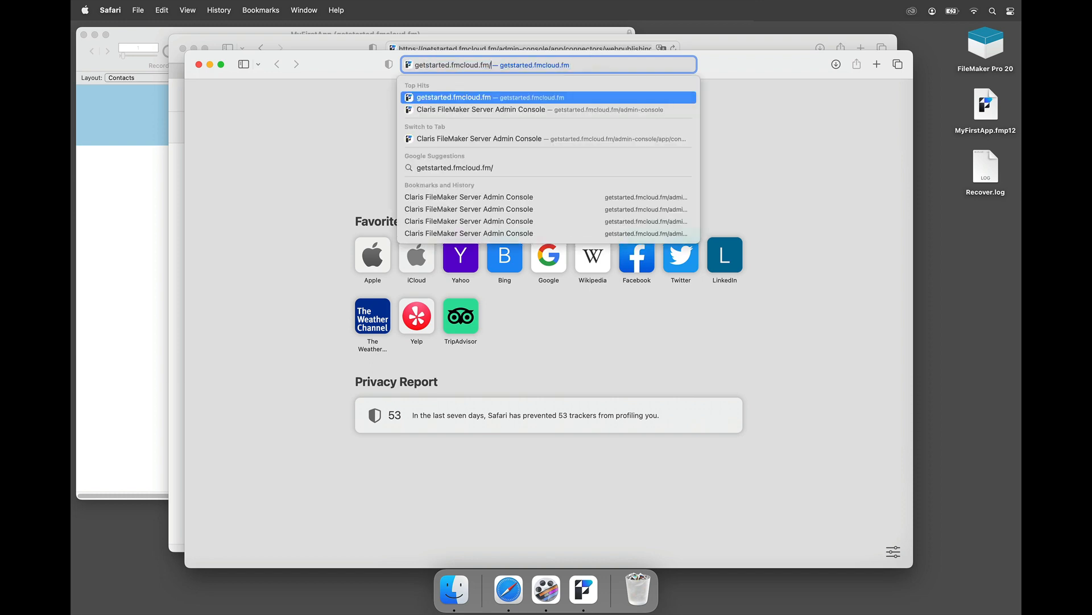
pyautogui.write('fmi/webd')
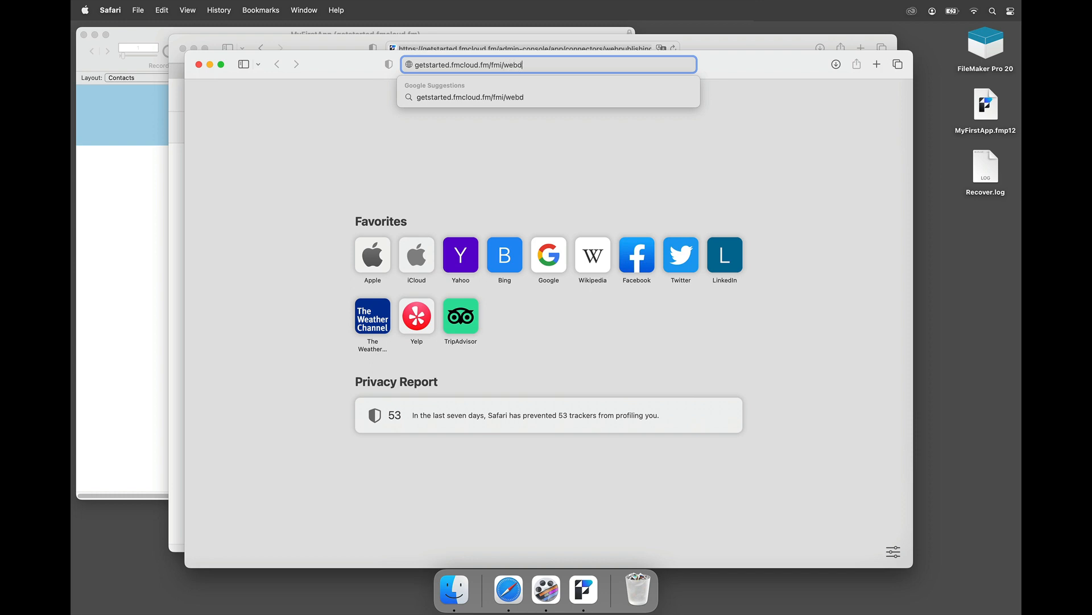
pyautogui.press('Return')
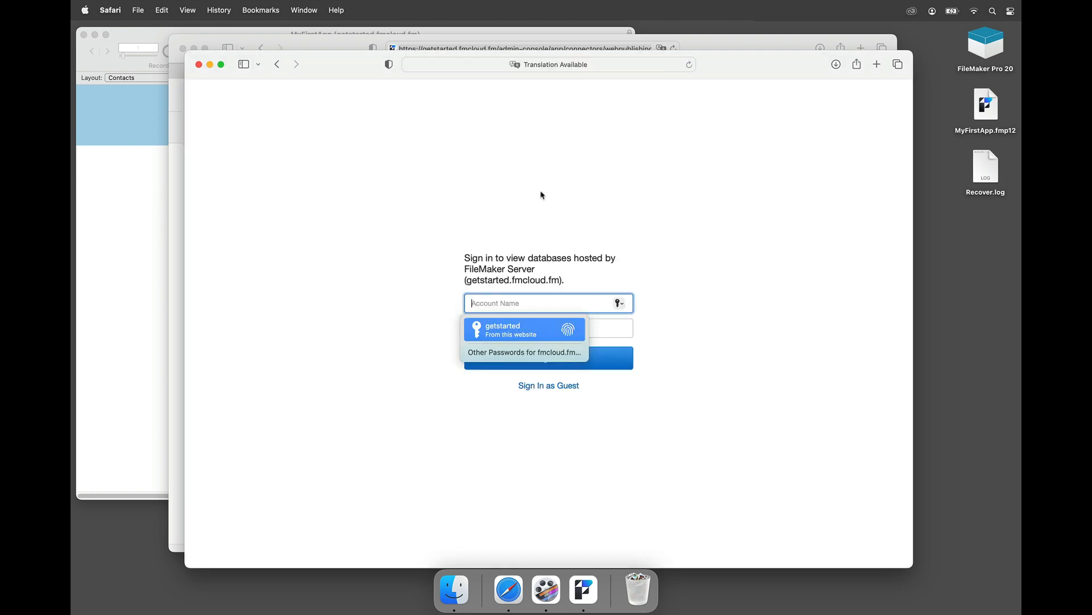
# Step: Sign in to the FileMaker server with the administrator account name and password
pyautogui.write('admin')
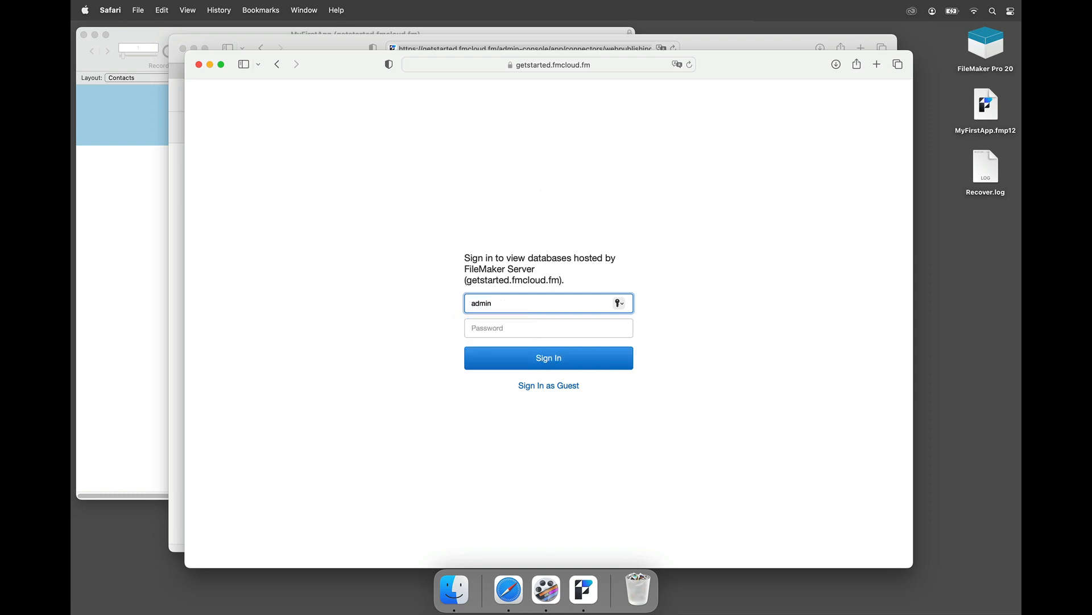
pyautogui.press('Tab')
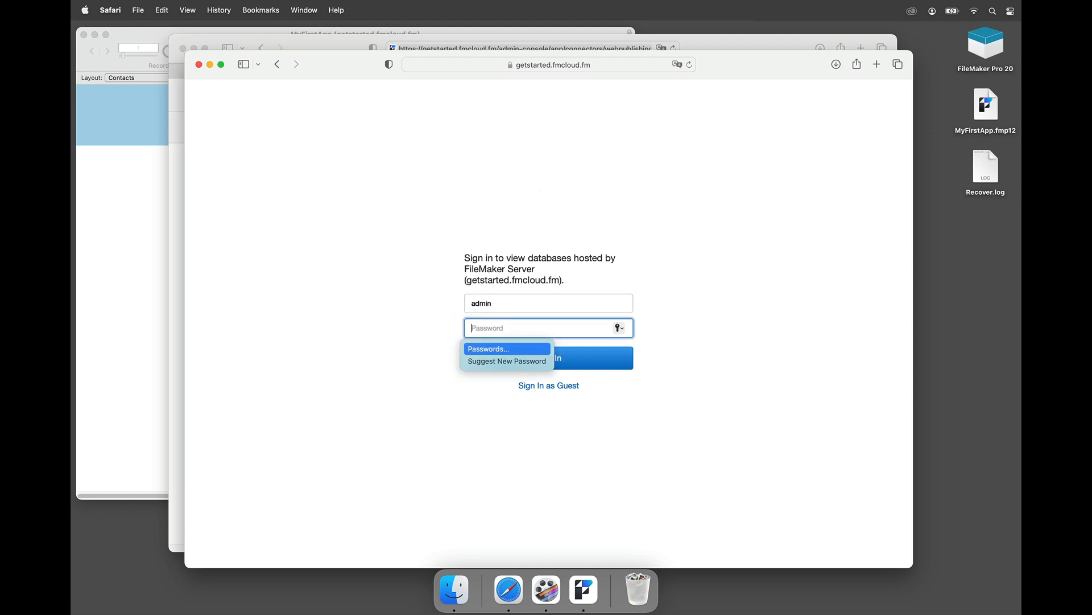
pyautogui.write('••••')
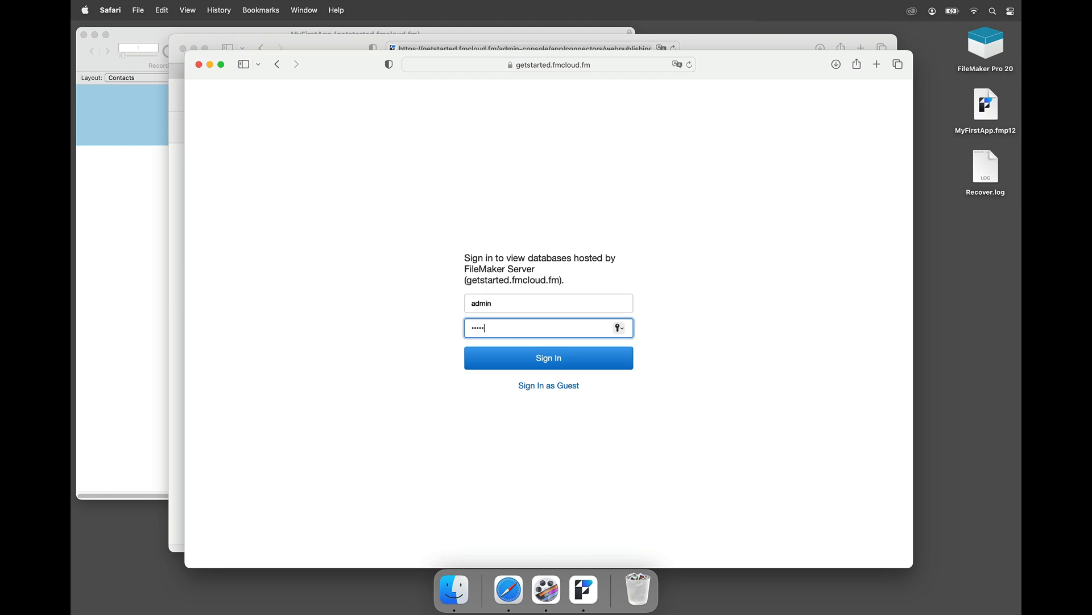
pyautogui.write('•••')
pyautogui.click(545, 366)
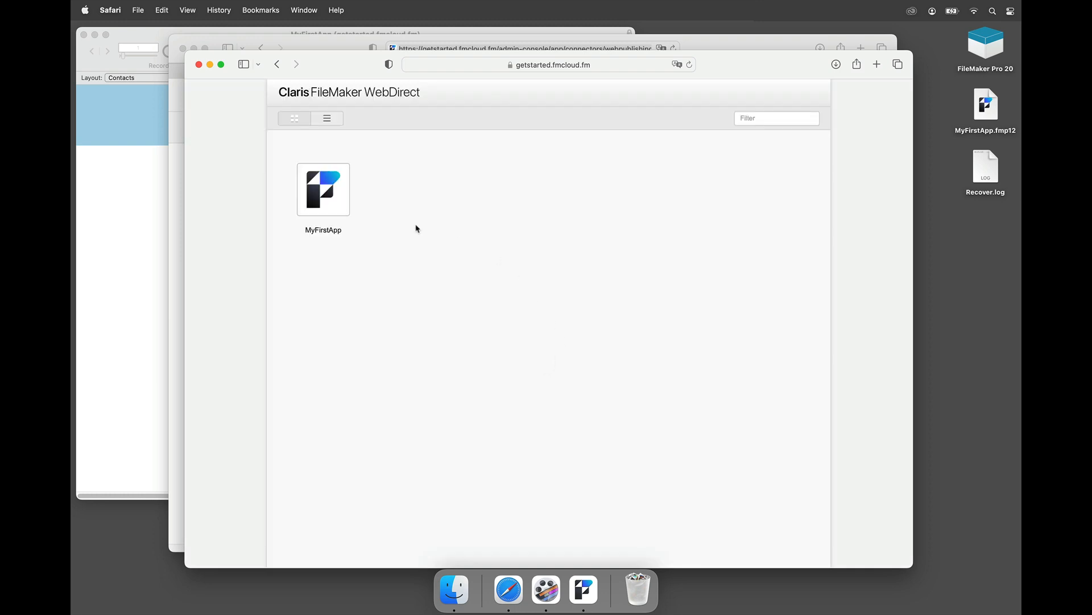
# Step: Open the MyFirstApp database and sign in again with the administrator account
pyautogui.click(343, 191)
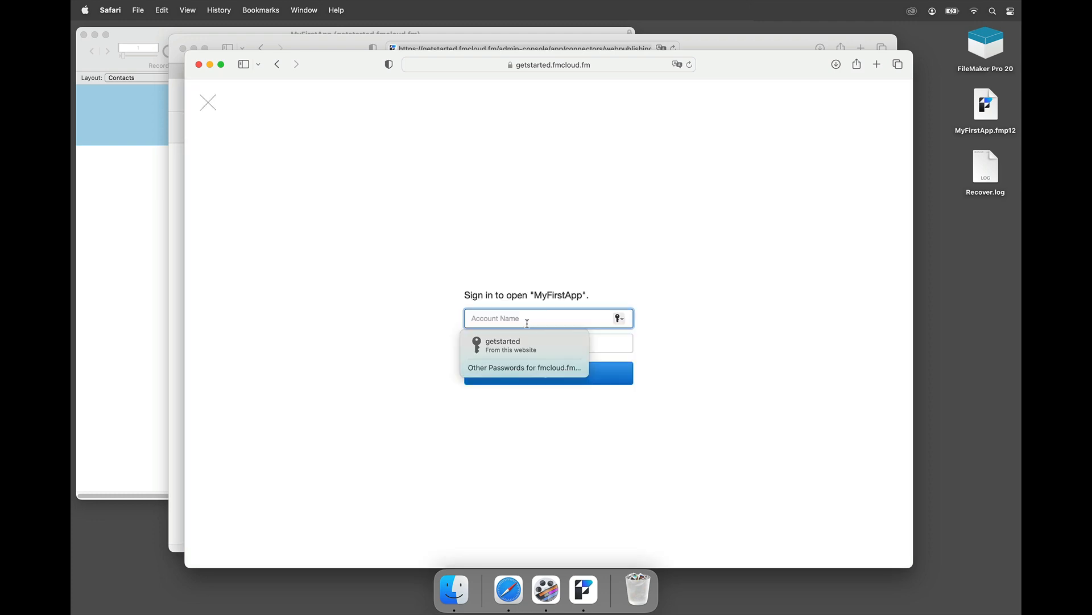
pyautogui.write('admin')
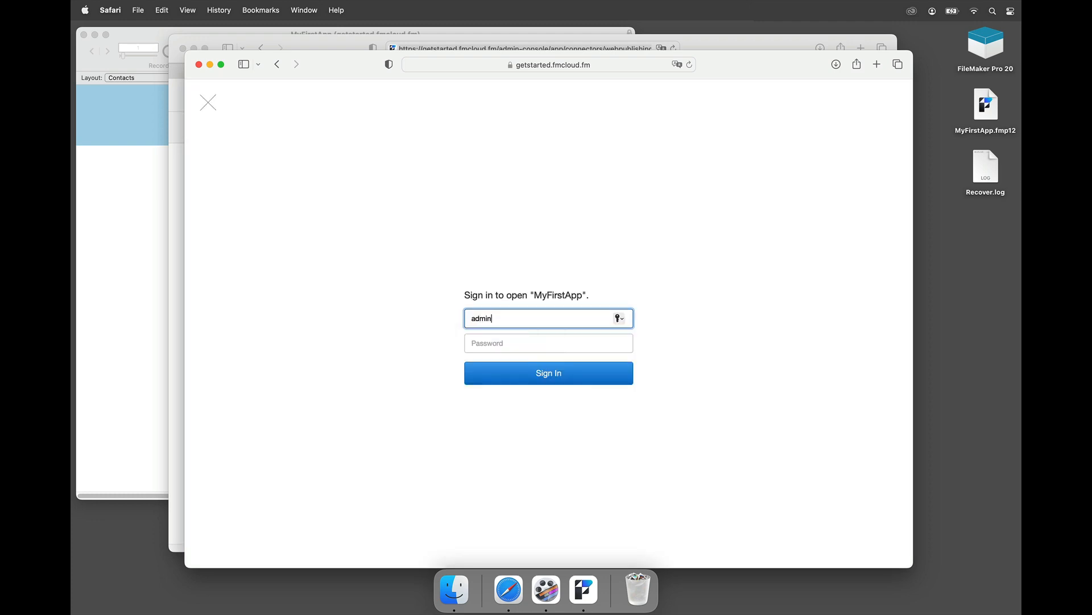
pyautogui.press('Tab')
pyautogui.write('••')
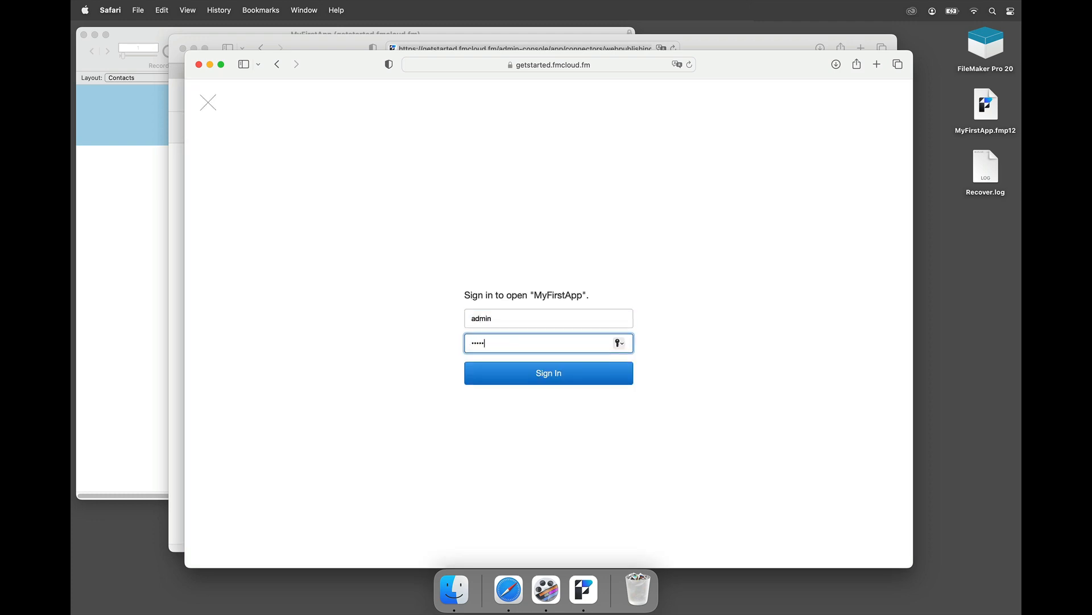
pyautogui.click(518, 373)
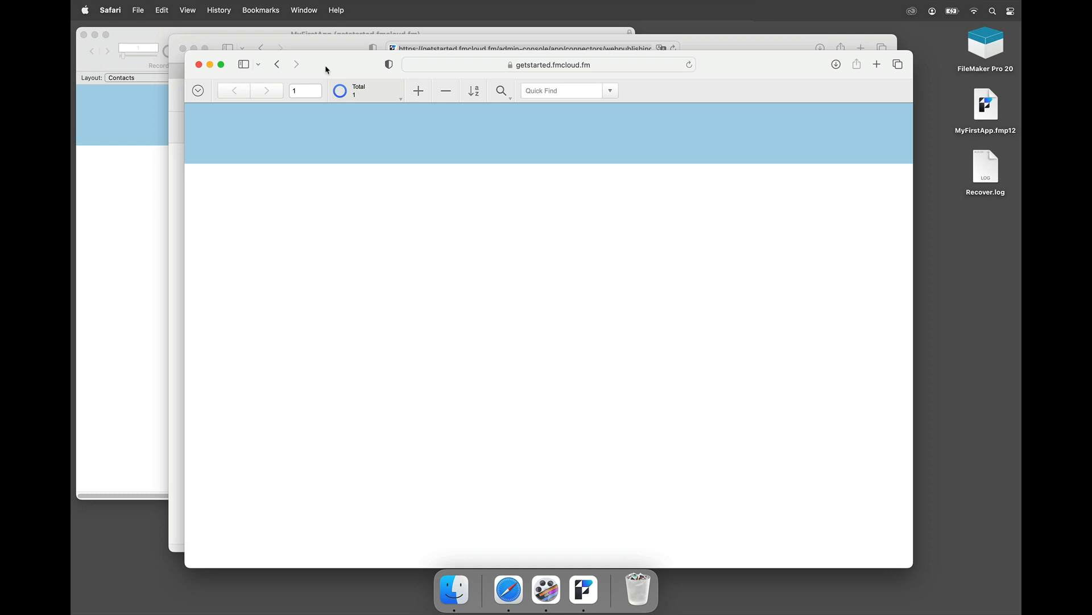
# Step: Check the Admin Console's connected clients (WebDirect and Pro), then return to FileMaker Pro
pyautogui.moveTo(327, 70); pyautogui.dragTo(338, 69)
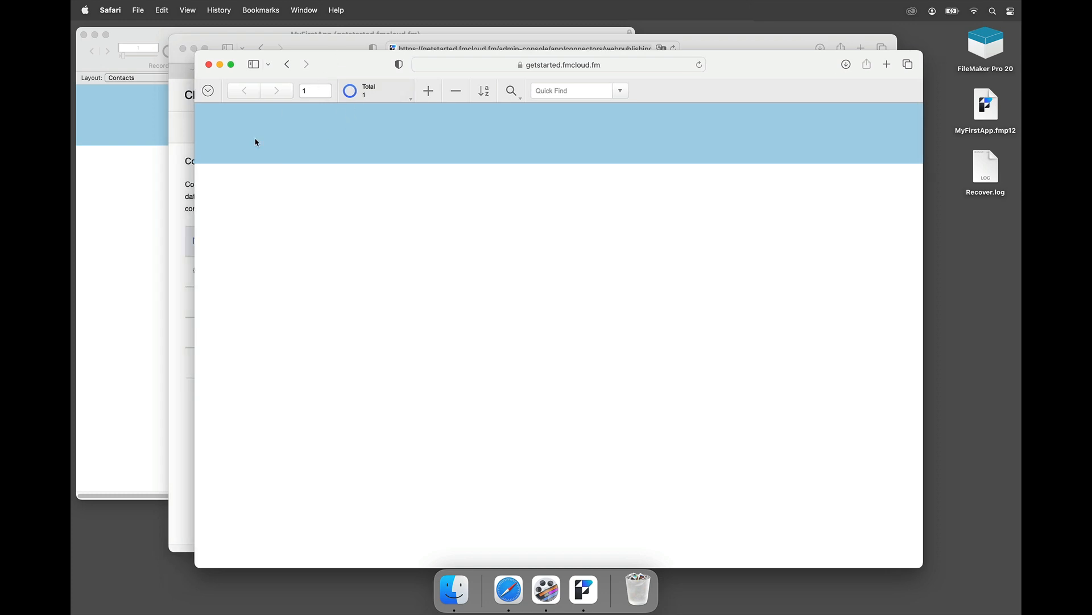
pyautogui.press('super+grave')
pyautogui.click(281, 129)
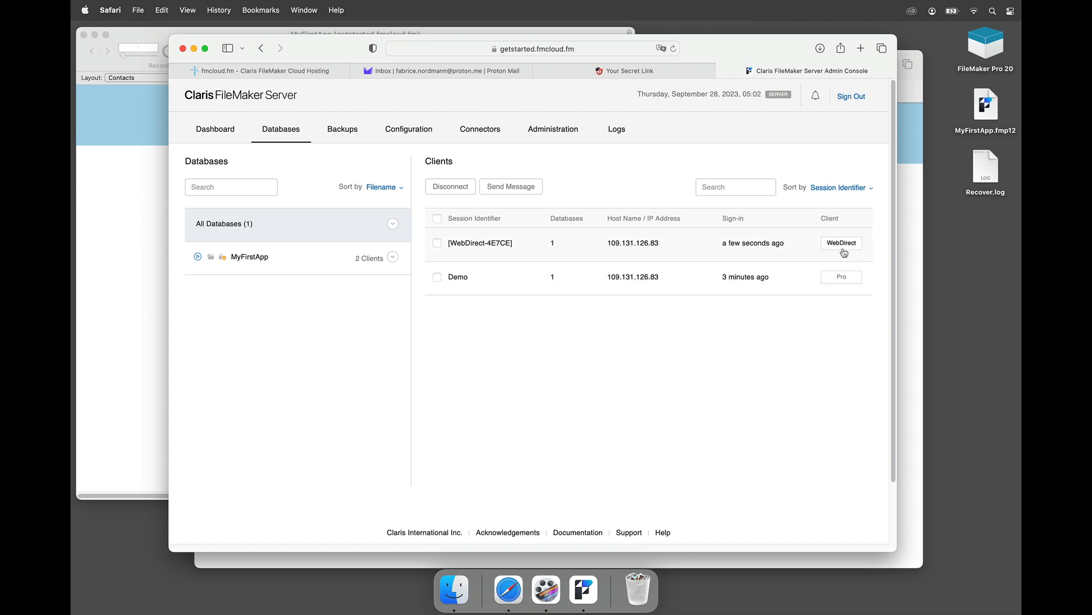
pyautogui.moveTo(849, 248)
pyautogui.click(341, 560)
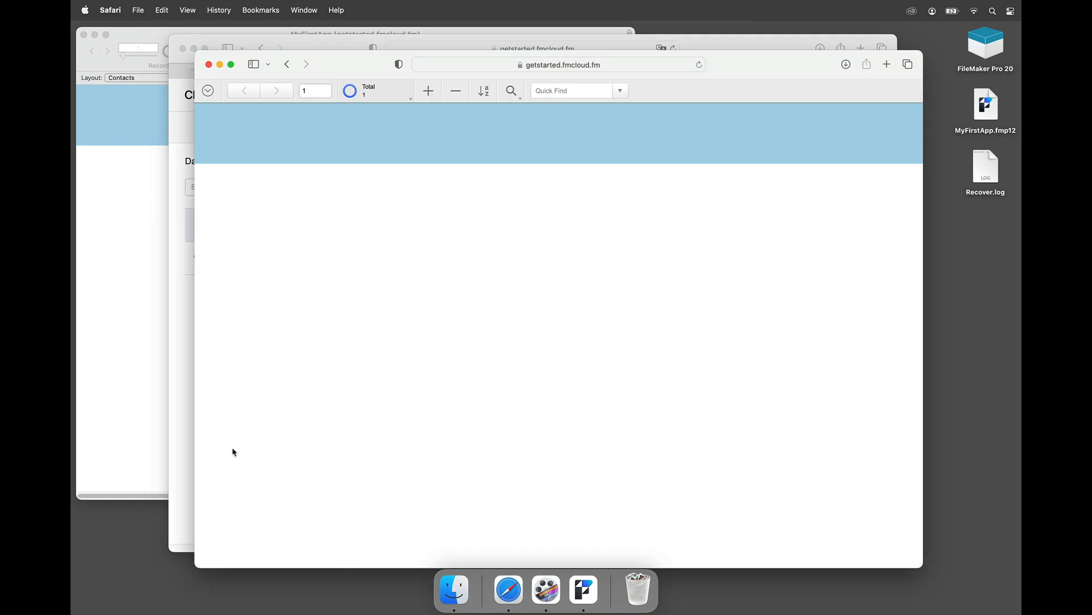
pyautogui.click(123, 319)
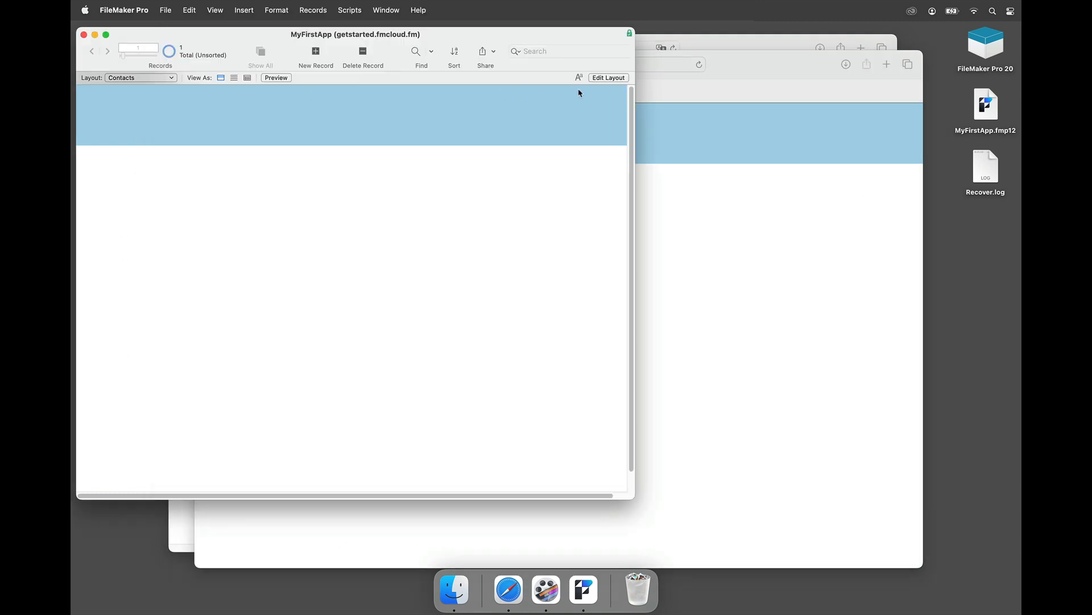
# Step: Drag the Name and FirstName fields onto the Contacts layout and save the layout
pyautogui.click(608, 78)
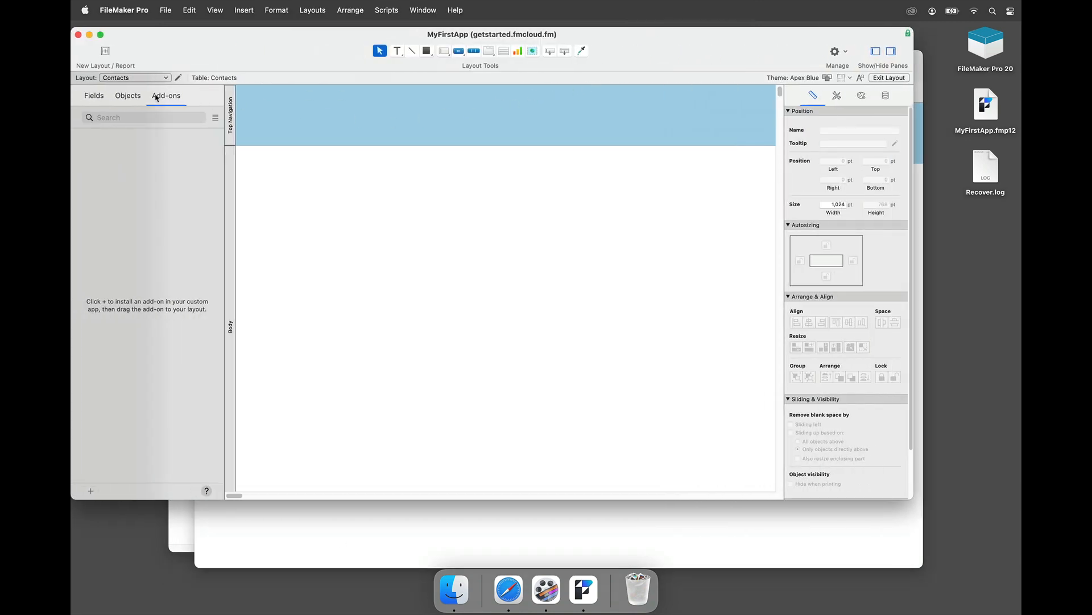
pyautogui.click(94, 96)
pyautogui.moveTo(103, 158); pyautogui.dragTo(370, 202)
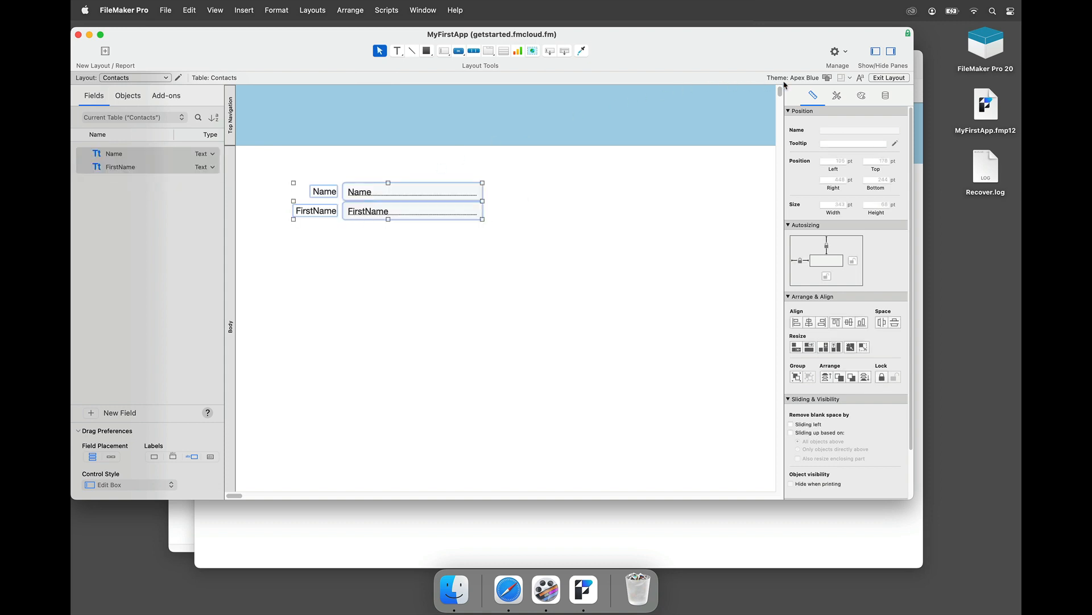
pyautogui.click(876, 78)
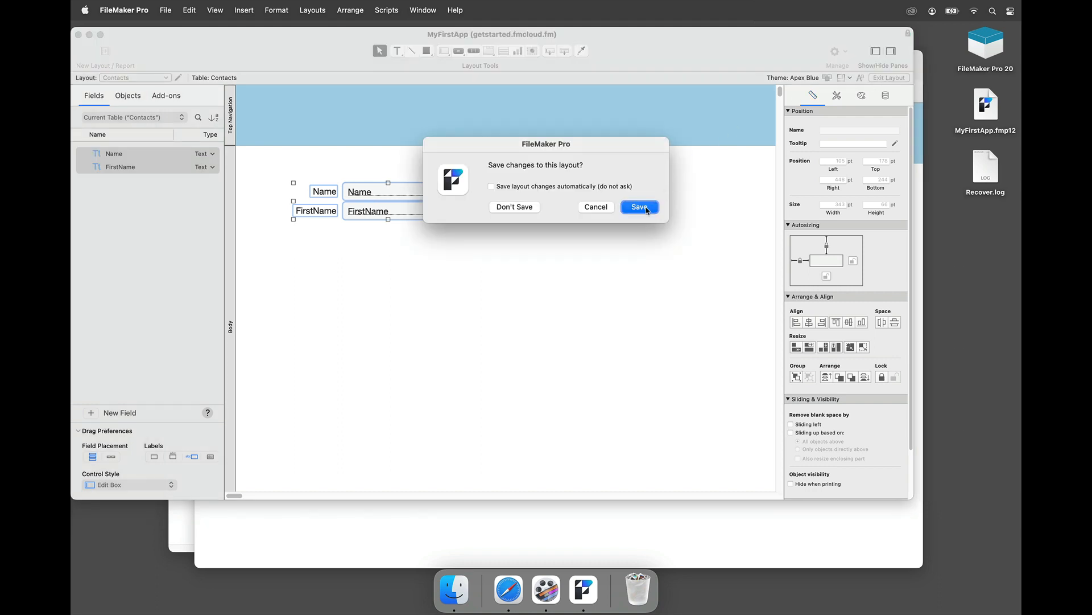
pyautogui.press('Return')
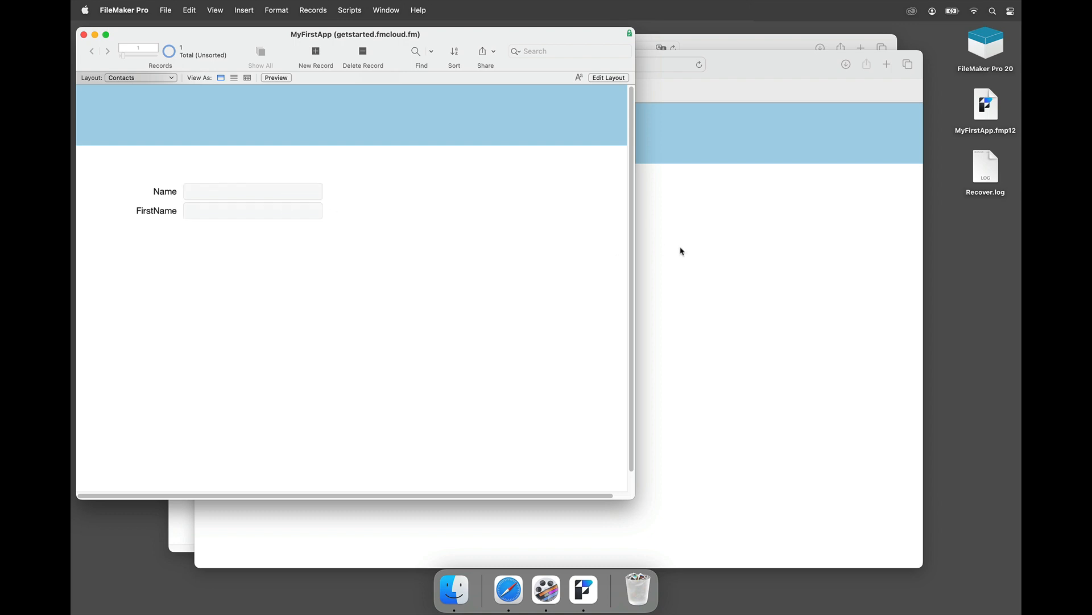
pyautogui.click(727, 246)
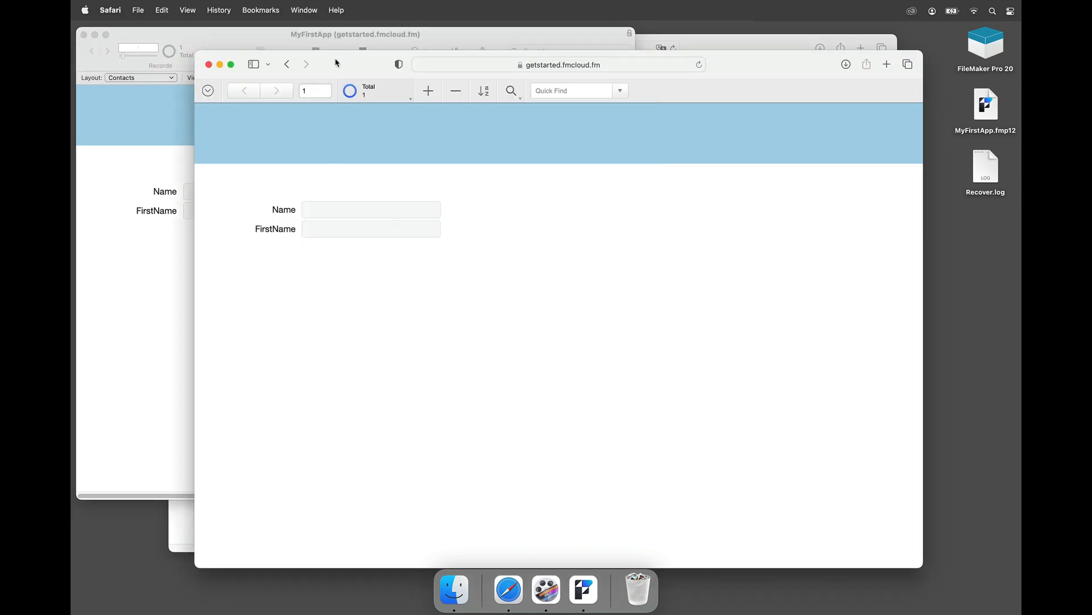
# Step: Enter Name 'Doe' and FirstName 'John' in the WebDirect record and commit it
pyautogui.moveTo(481, 72); pyautogui.dragTo(459, 49)
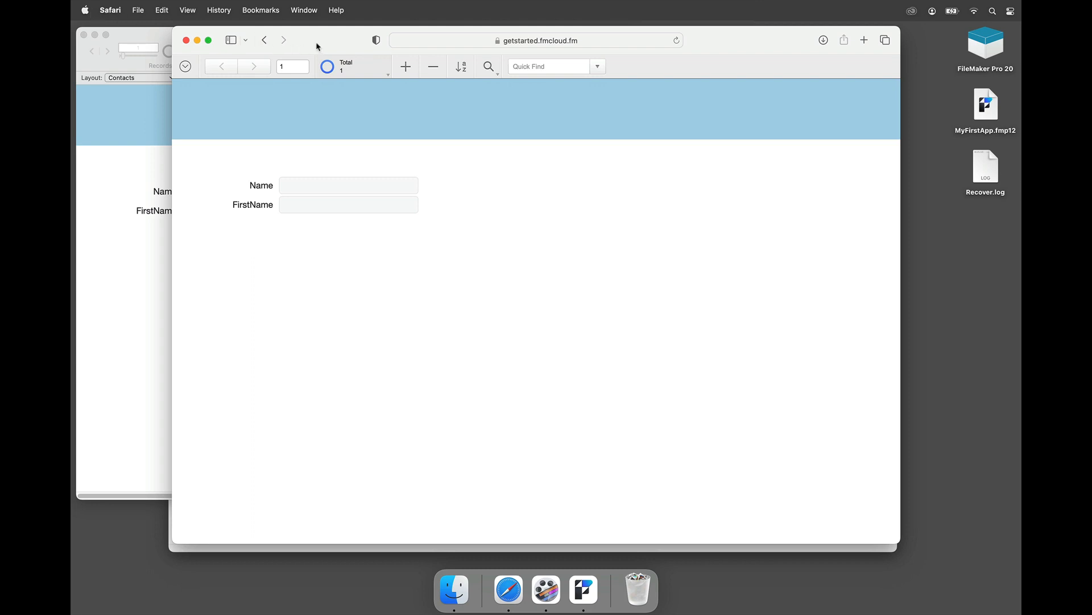
pyautogui.moveTo(325, 46); pyautogui.dragTo(431, 45)
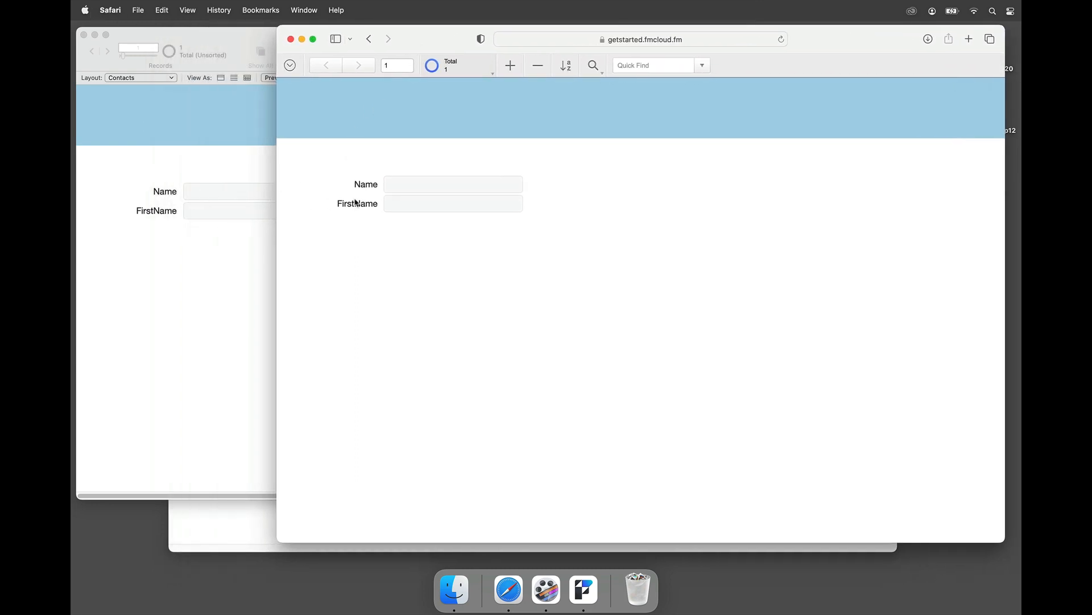
pyautogui.click(409, 189)
pyautogui.press('Tab')
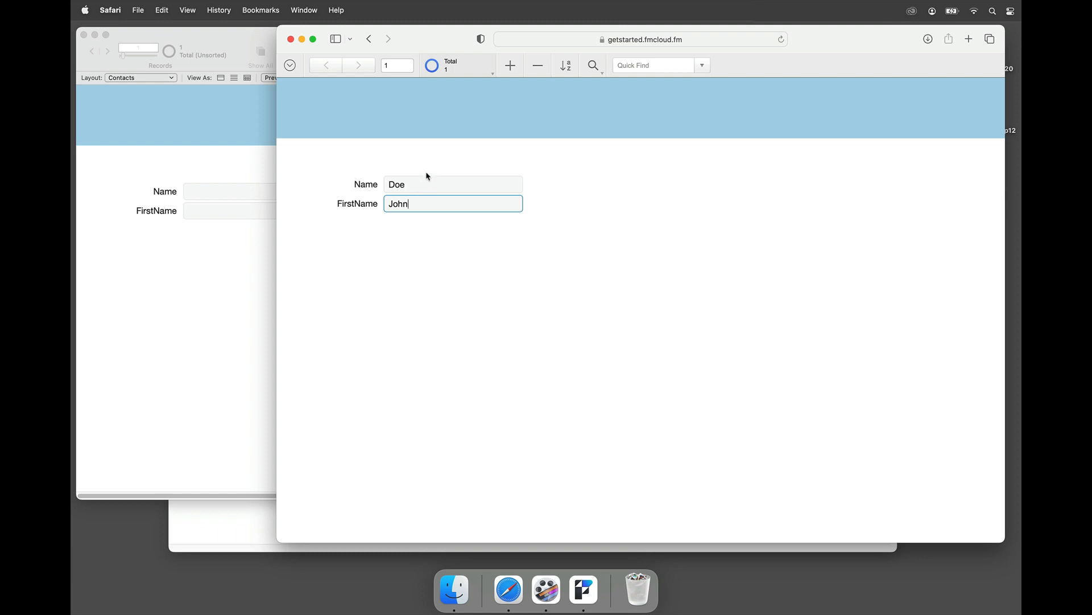
pyautogui.click(429, 157)
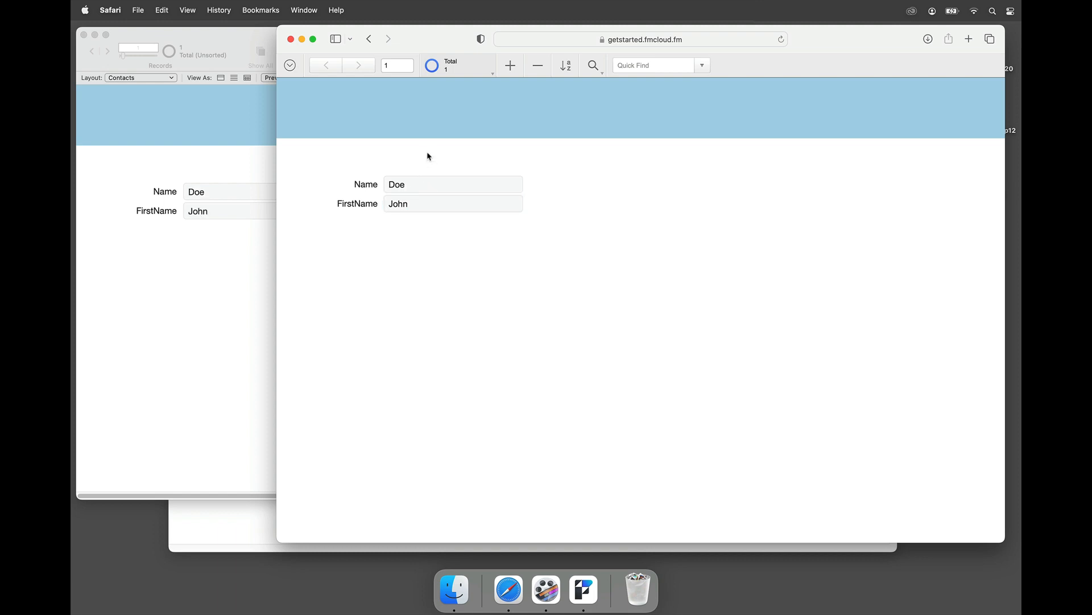
# Step: Change the record's FirstName from John to 'James' in FileMaker Pro
pyautogui.click(181, 179)
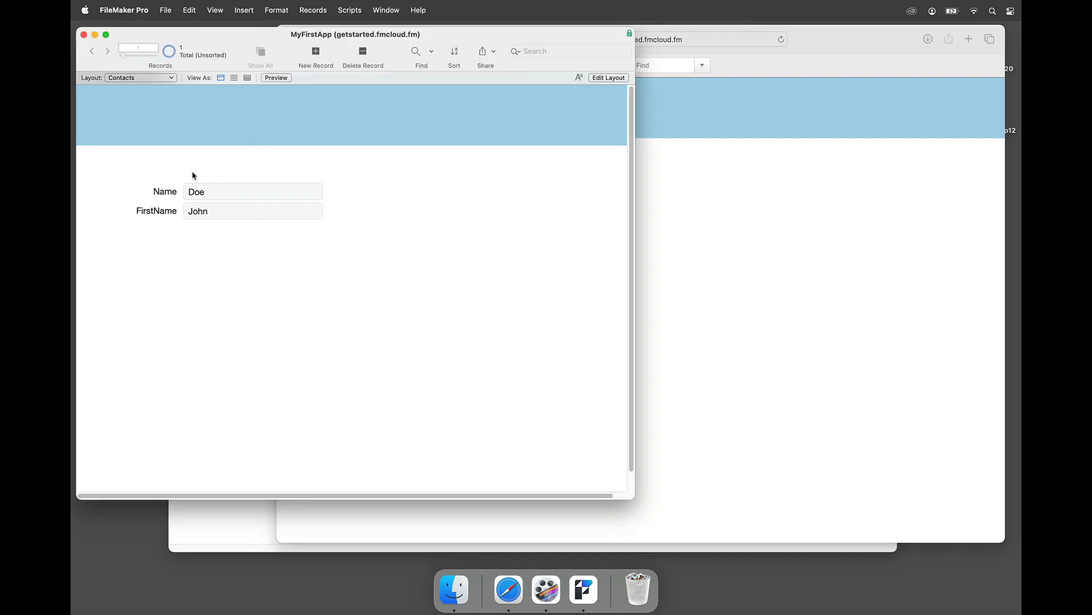
pyautogui.click(209, 212)
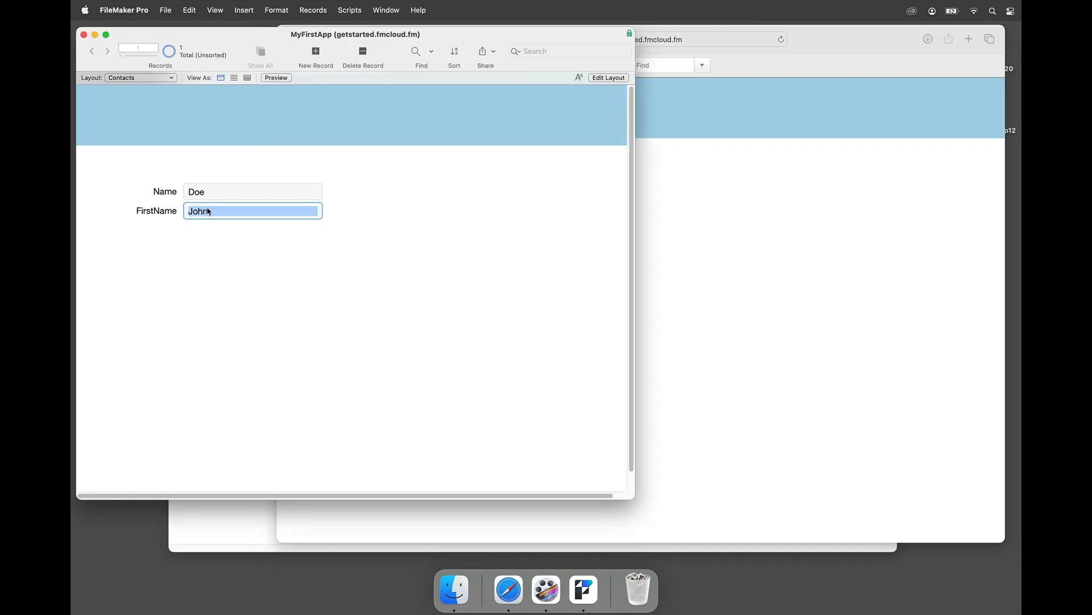
pyautogui.write('Jame')
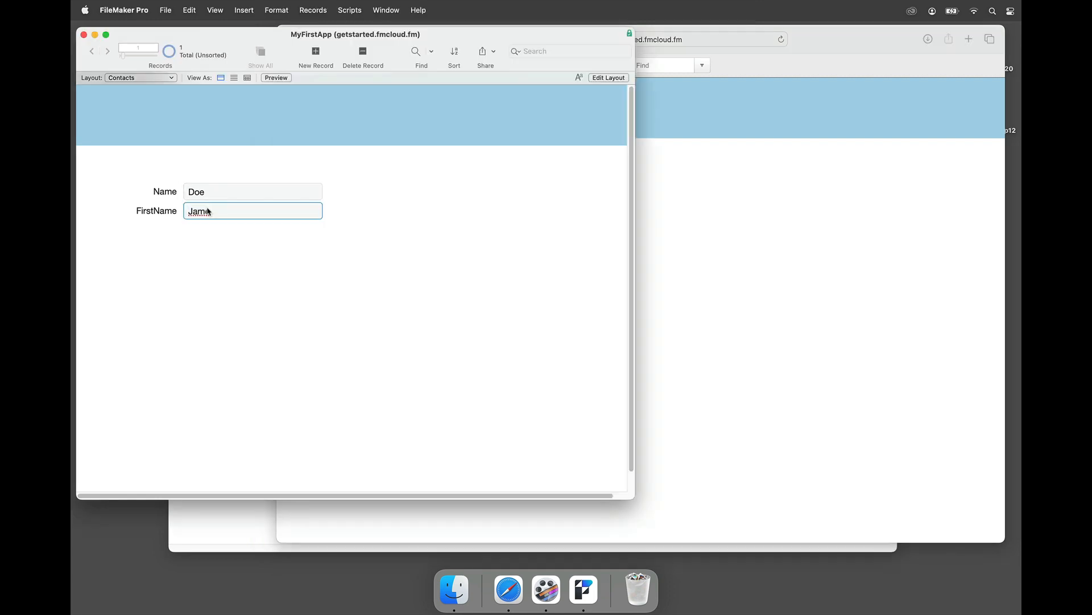
pyautogui.write('s')
pyautogui.click(434, 232)
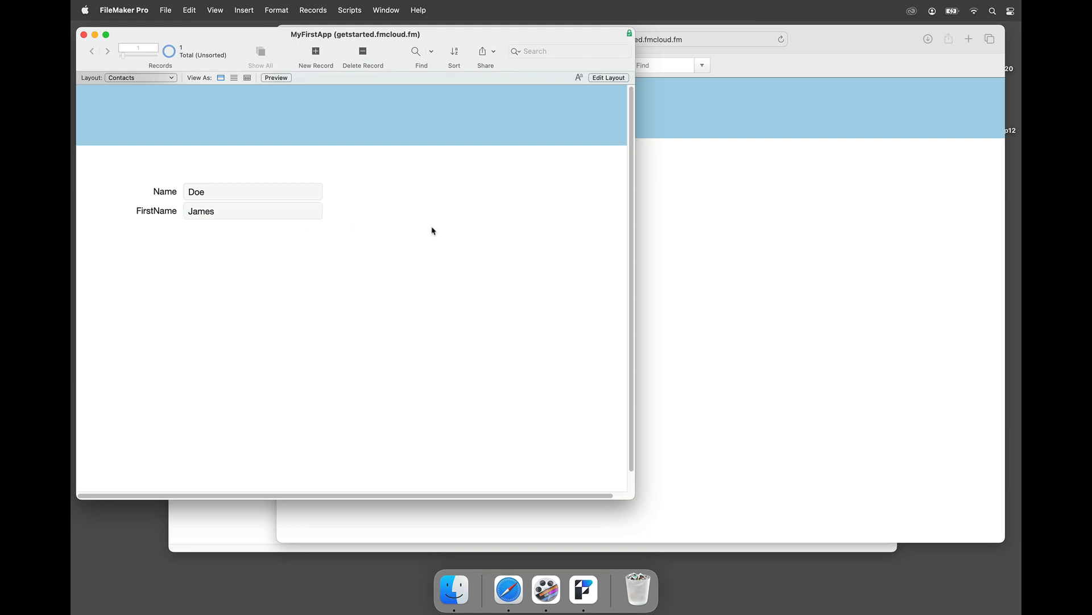
# Step: Confirm 'James' appears in WebDirect, narrow Safari, and put FileMaker Pro in Layout mode
pyautogui.click(650, 232)
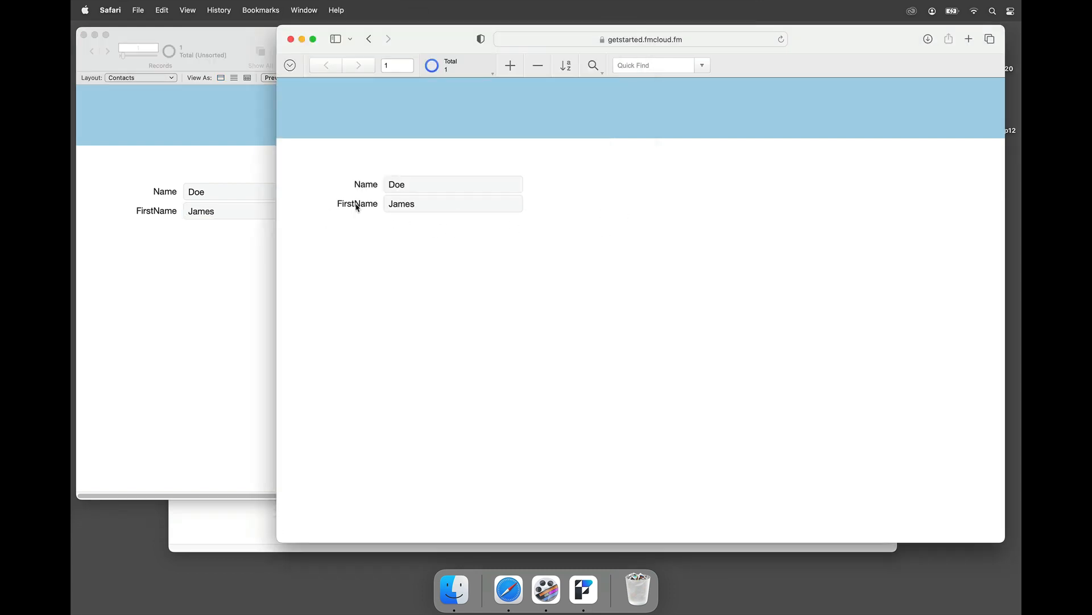
pyautogui.moveTo(278, 225); pyautogui.dragTo(524, 224)
pyautogui.click(392, 230)
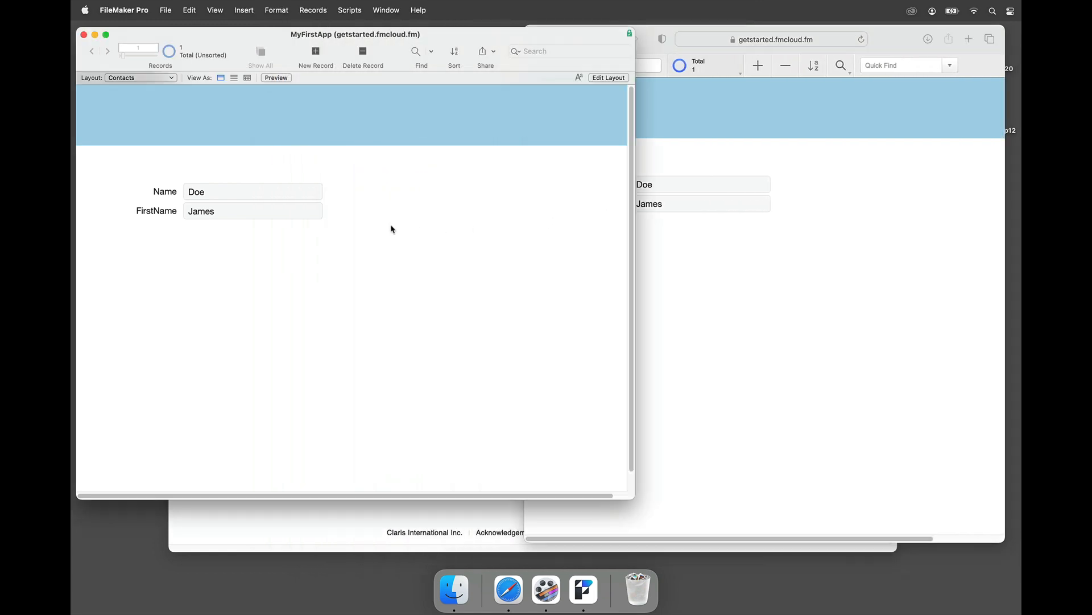
pyautogui.press('super+l')
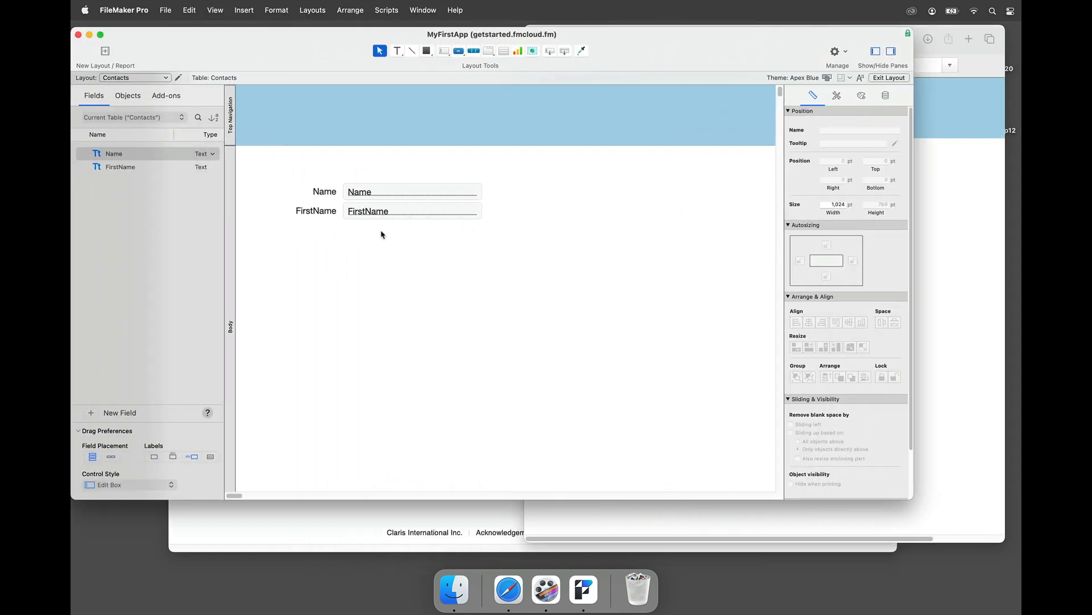
# Step: Preview Luminous, Enlightened Print and Sophisticated, then apply the Tranquil theme to the layout
pyautogui.click(828, 79)
pyautogui.click(568, 196)
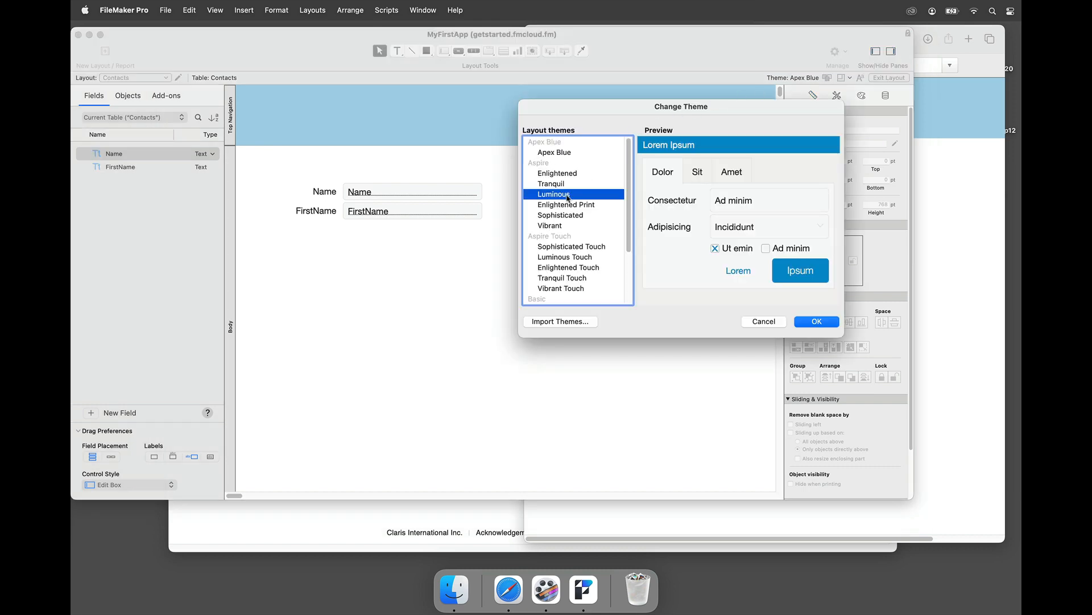
pyautogui.click(562, 206)
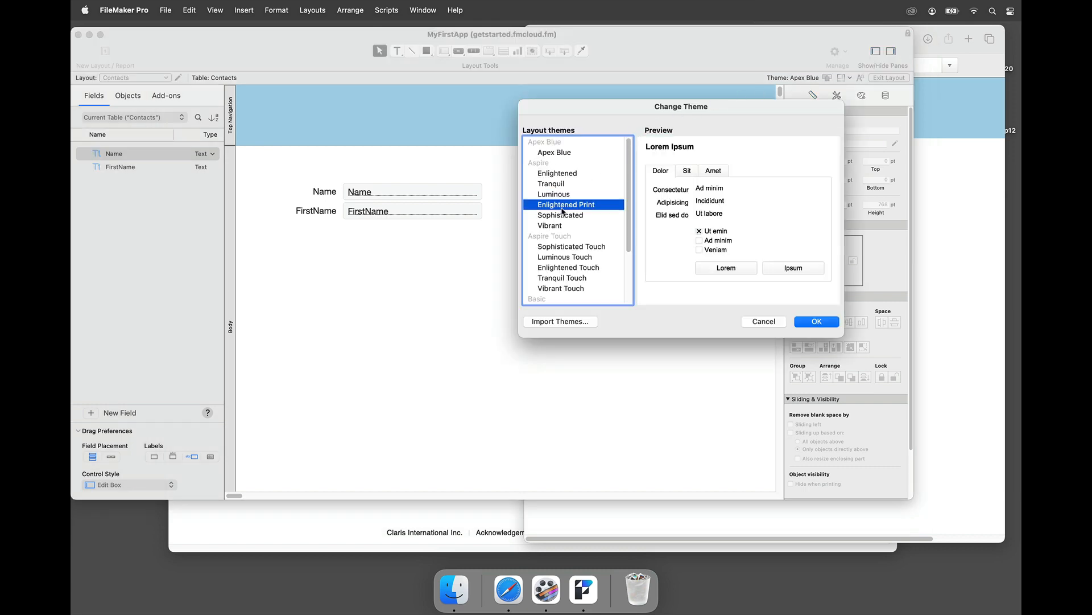
pyautogui.click(561, 216)
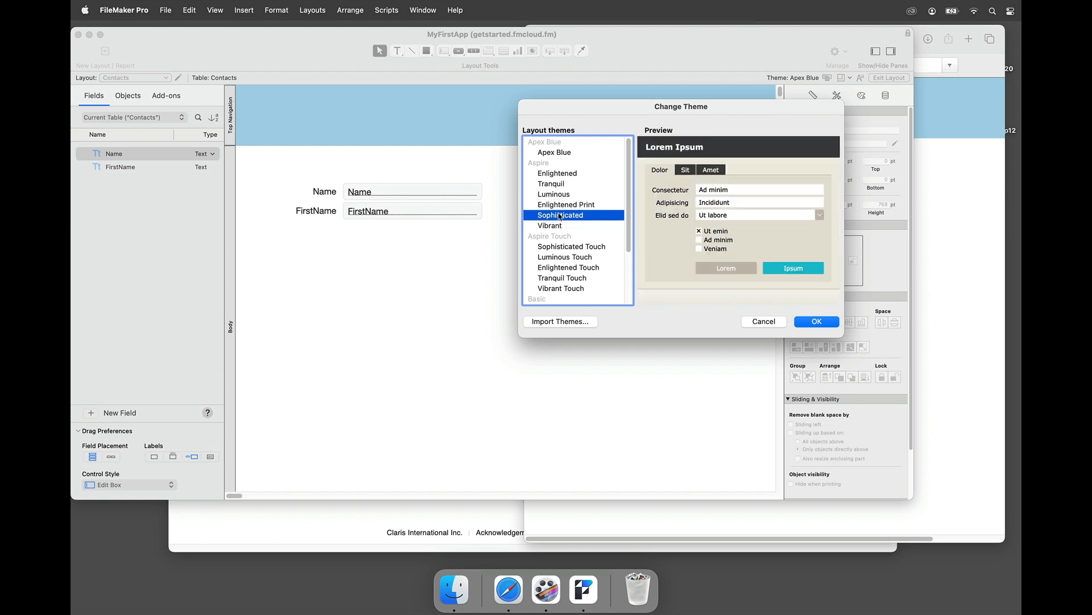
pyautogui.click(555, 185)
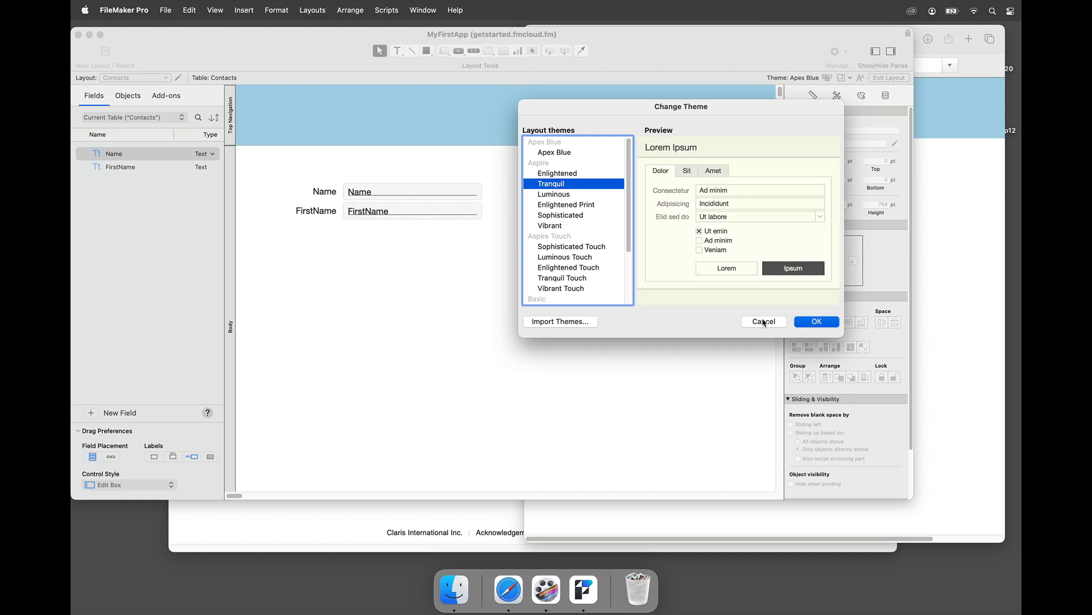
pyautogui.click(807, 324)
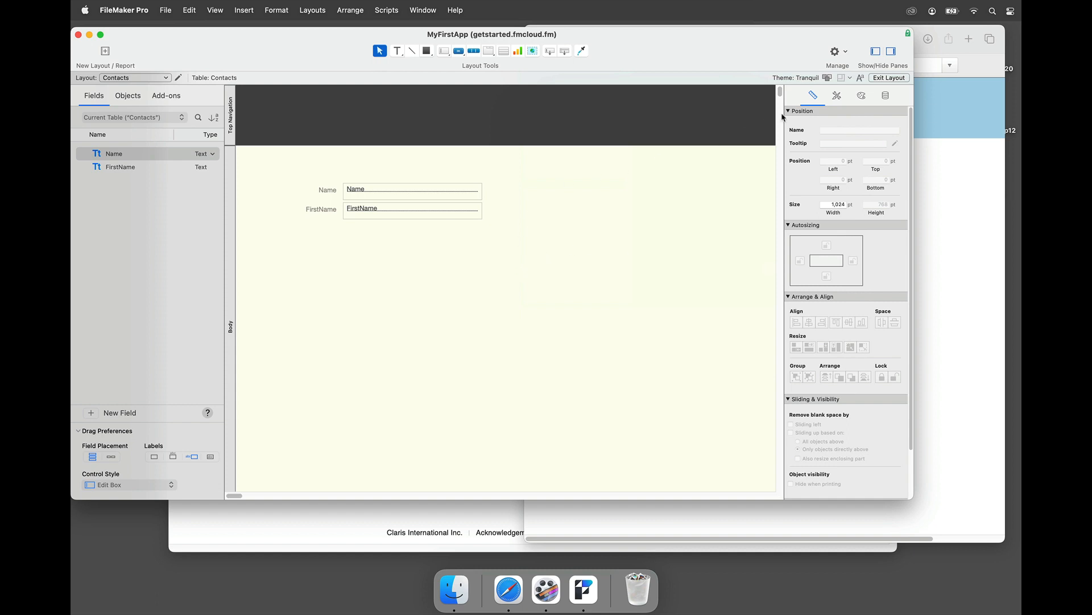
# Step: Save the Tranquil-themed layout and view the restyled page in WebDirect
pyautogui.click(878, 80)
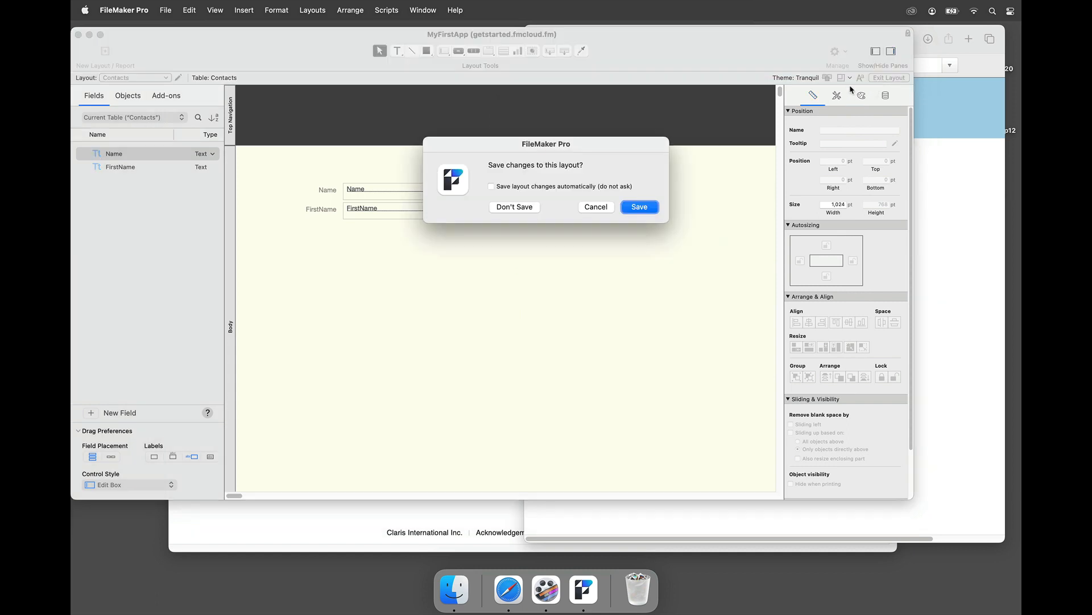
pyautogui.click(655, 211)
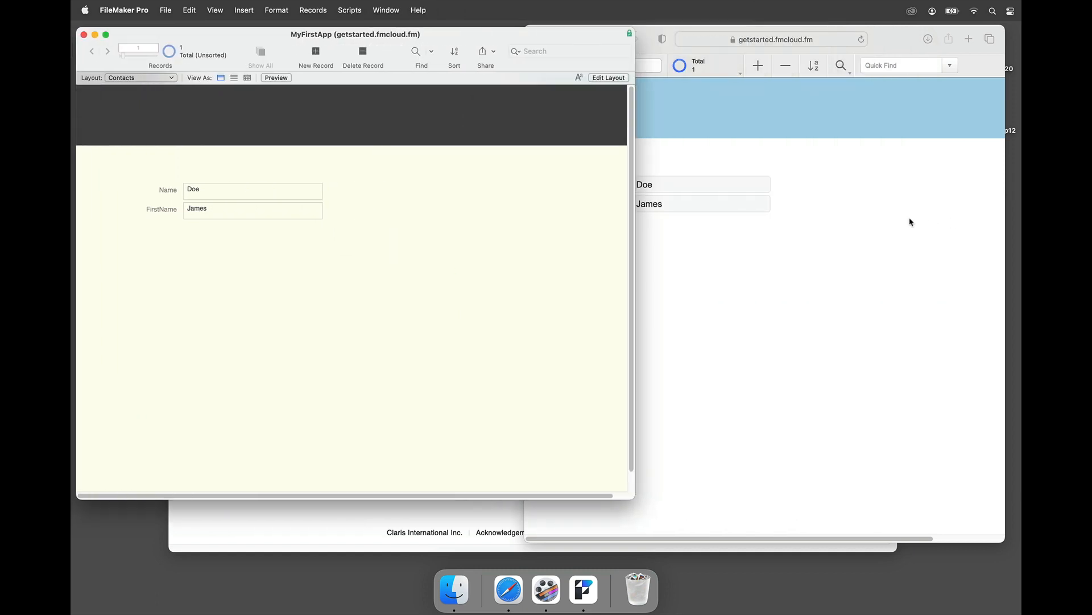
pyautogui.click(894, 224)
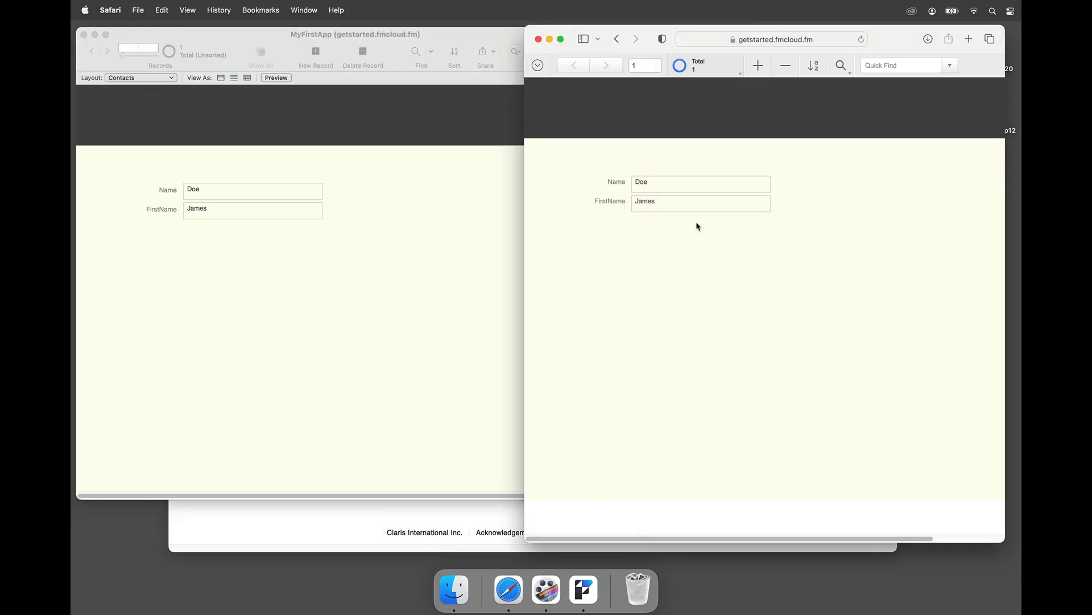